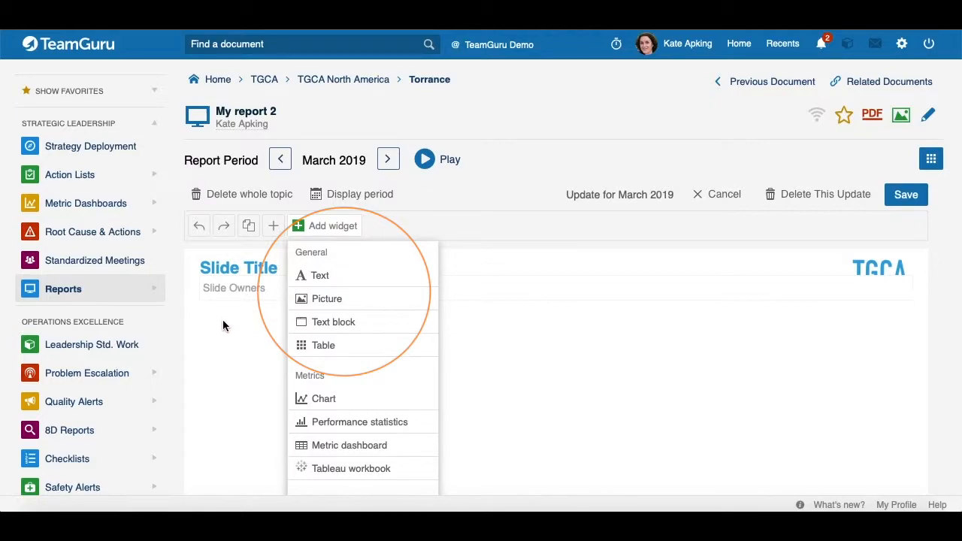
Step: Add a Chart widget to the report slide
scroll(386, 275, "down", 4)
scroll(386, 279, "down", 1)
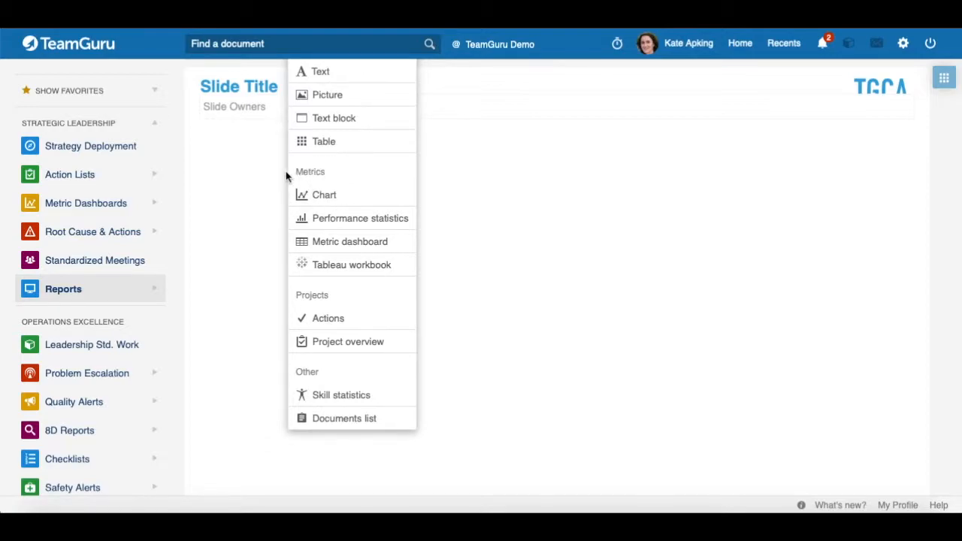
left_click(322, 200)
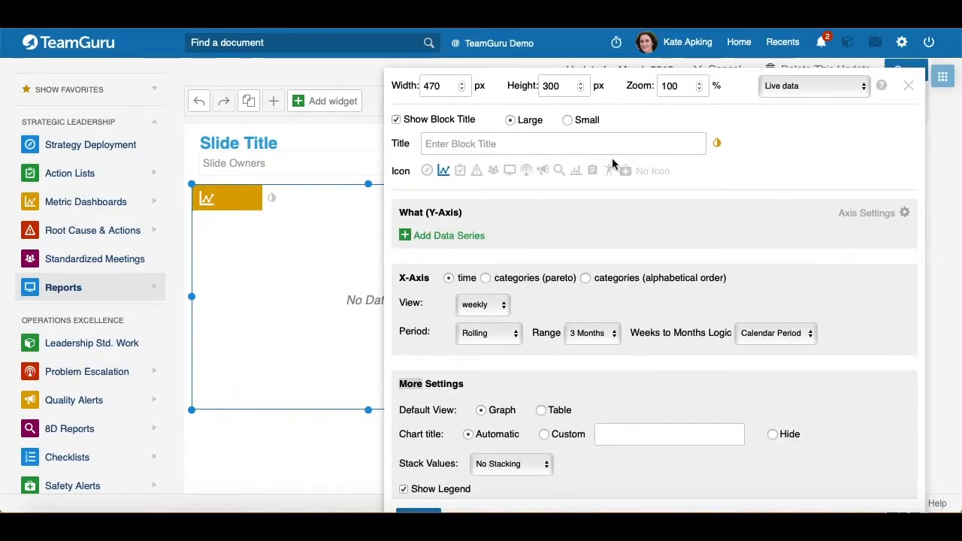
Step: Add a new data series to the chart, keeping Metrics Data as its data source
scroll(614, 158, "down", 1)
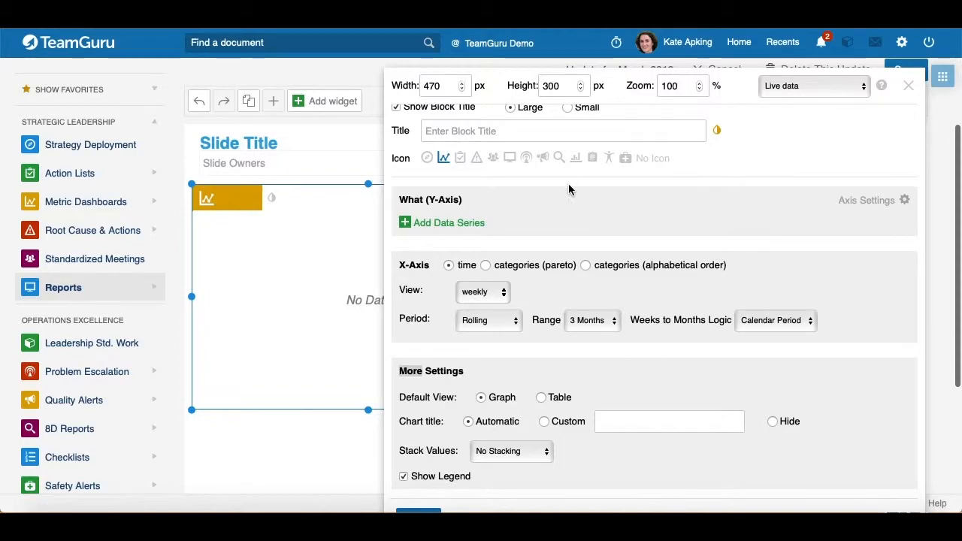
left_click(406, 226)
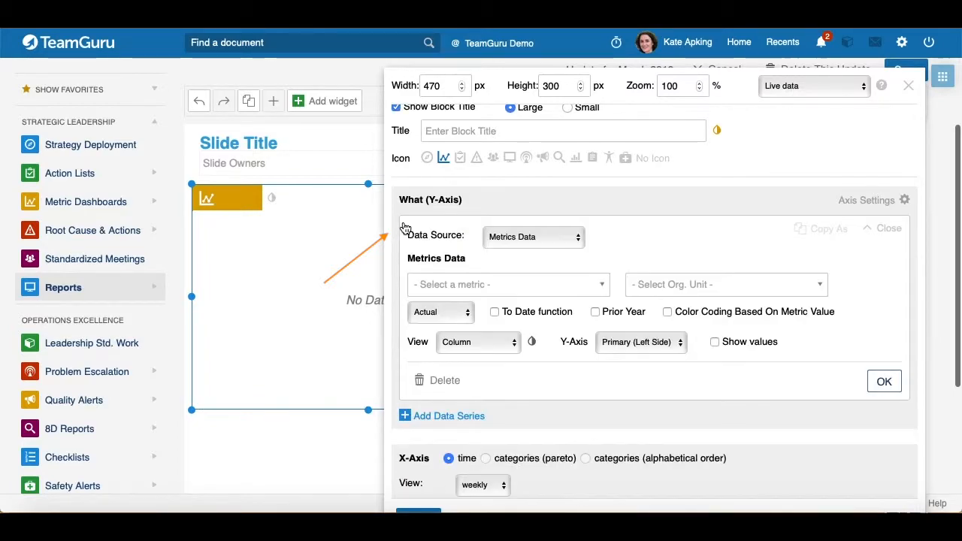
scroll(401, 225, "down", 1)
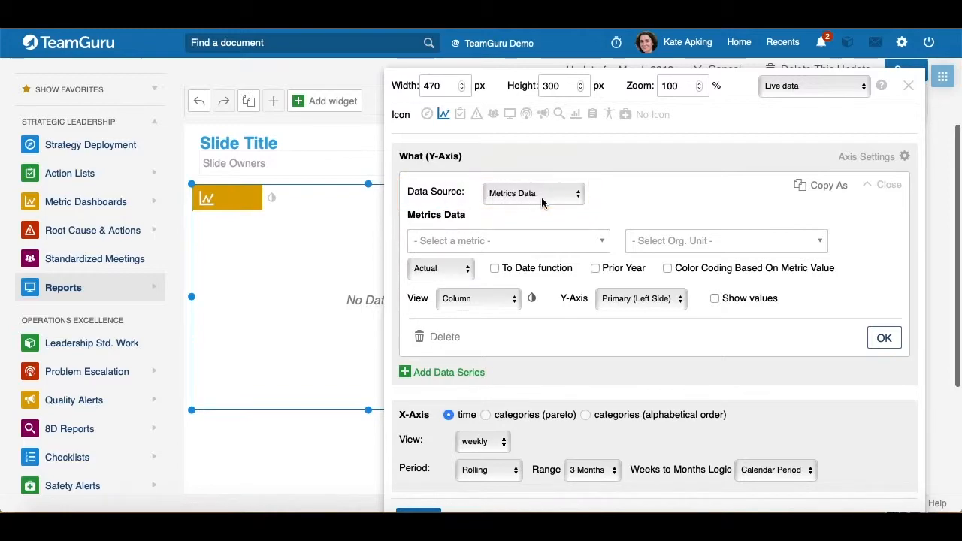
left_click(577, 201)
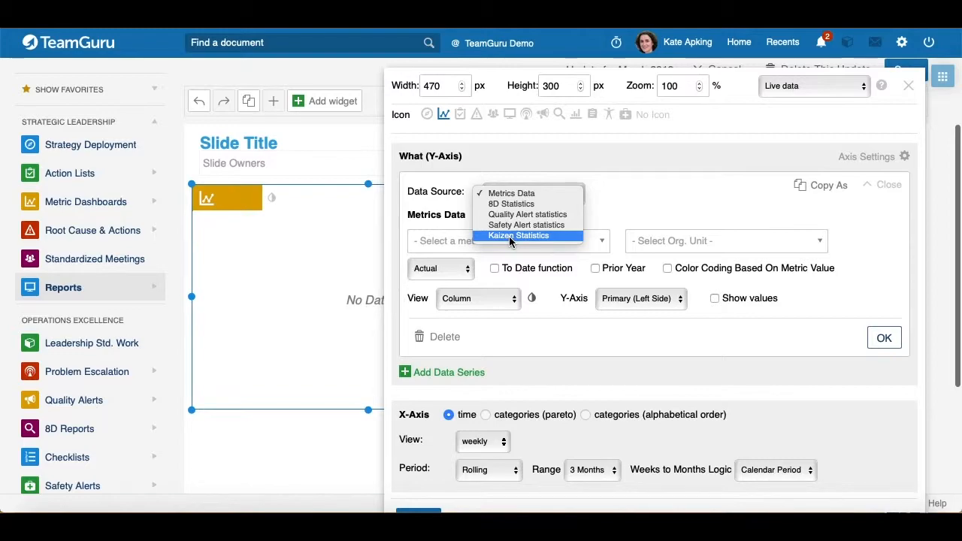
left_click(670, 197)
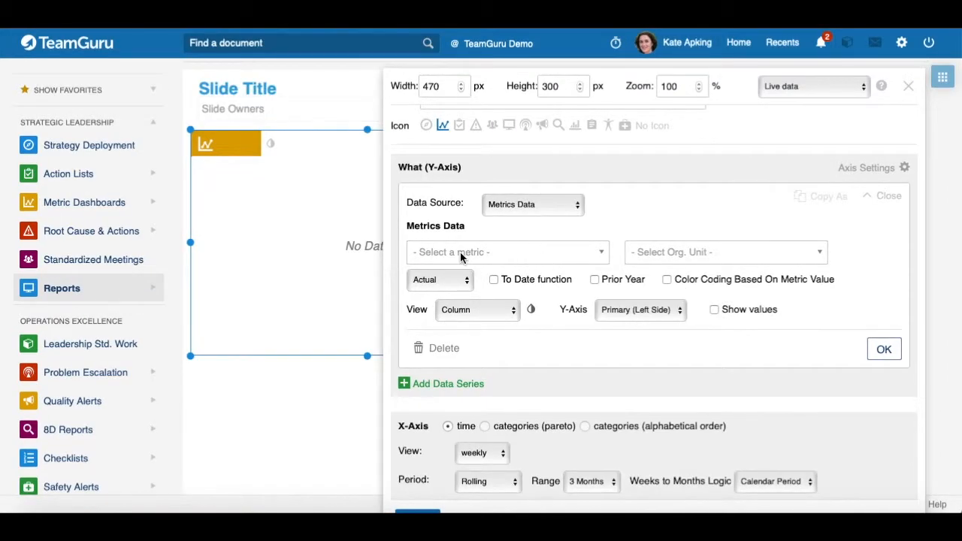
Step: Select the OTTR (Calculated) metric for the data series
left_click(447, 255)
type("OTTR")
left_click(477, 281)
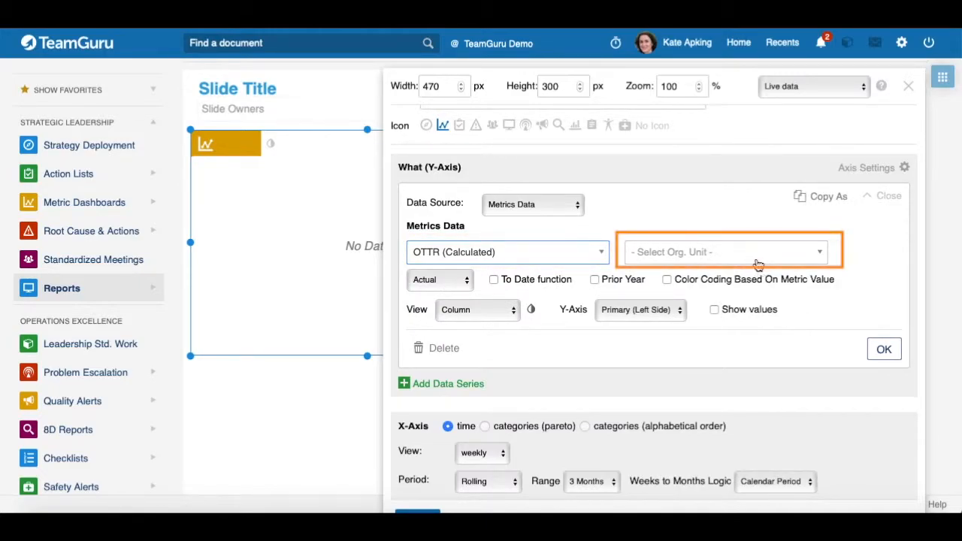
Step: Set the series org unit to Torrance under TGCA North America
left_click(673, 255)
type("T")
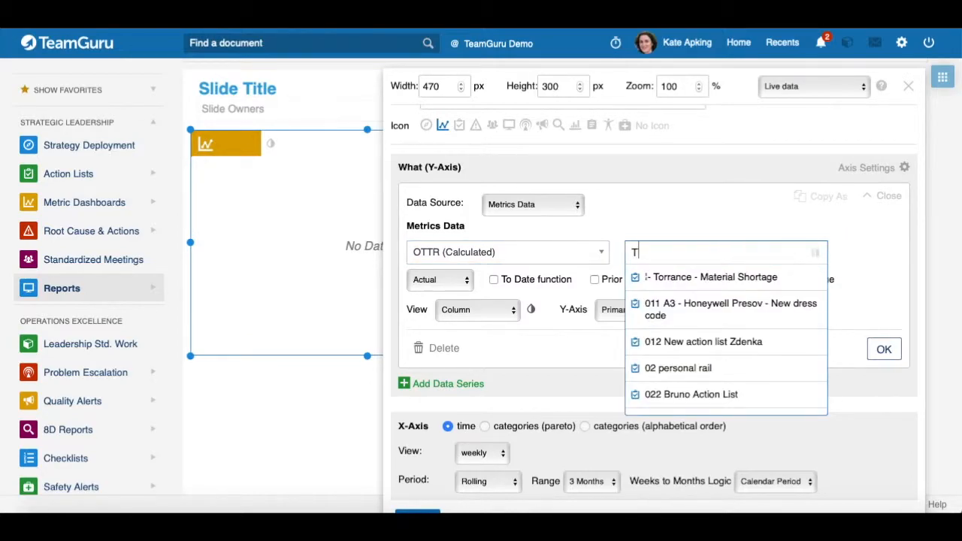
type("orrance")
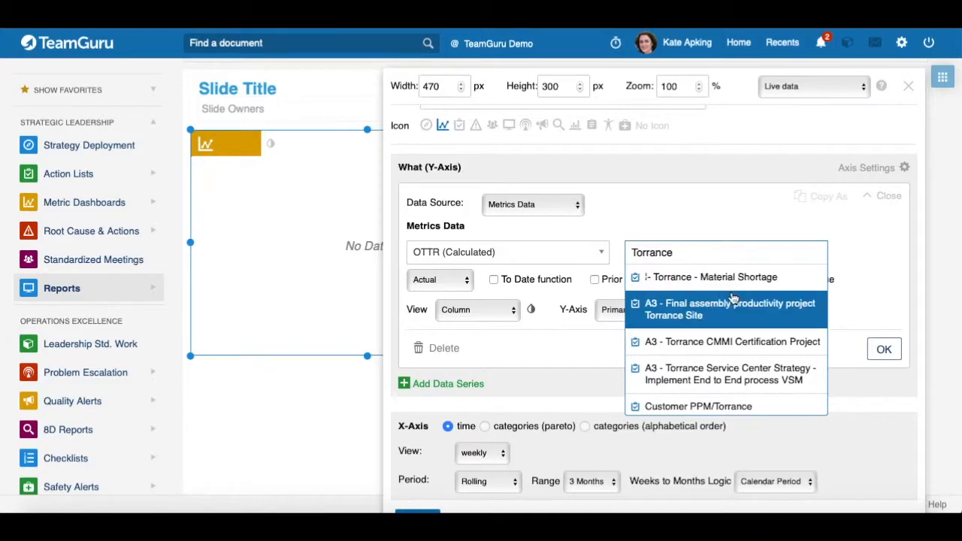
scroll(733, 301, "down", 6)
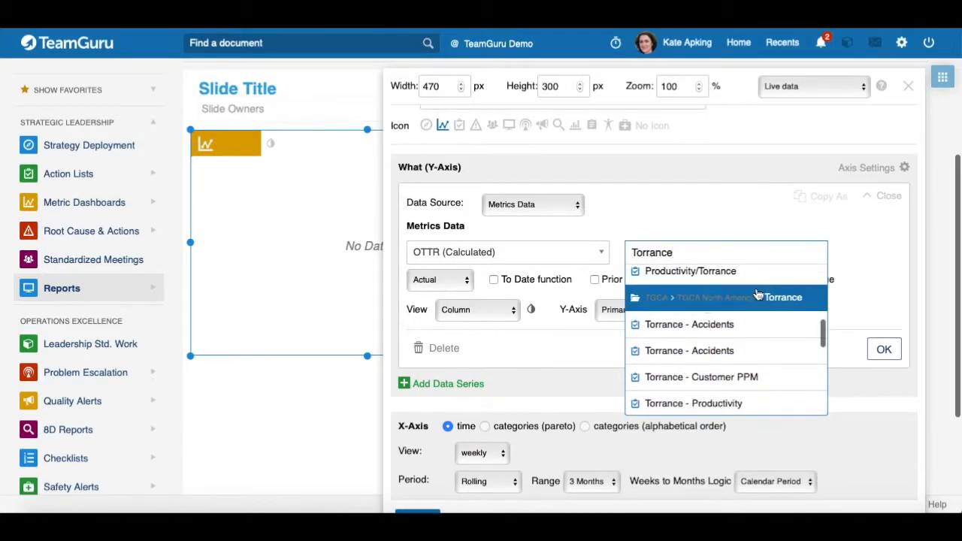
left_click(737, 298)
scroll(720, 217, "down", 1)
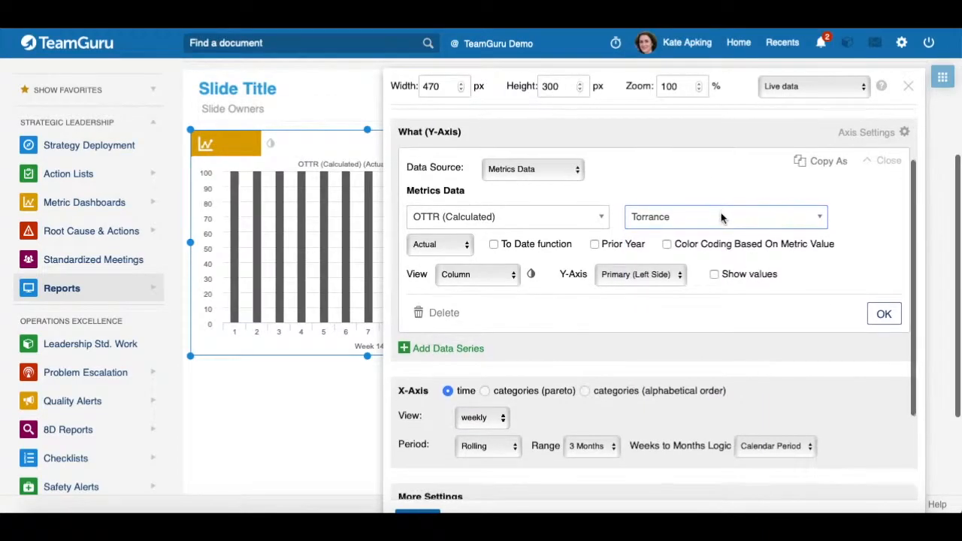
Step: Try the value type options and the To Date function with its YTD, QTD, MTD, WTD choices
left_click(465, 245)
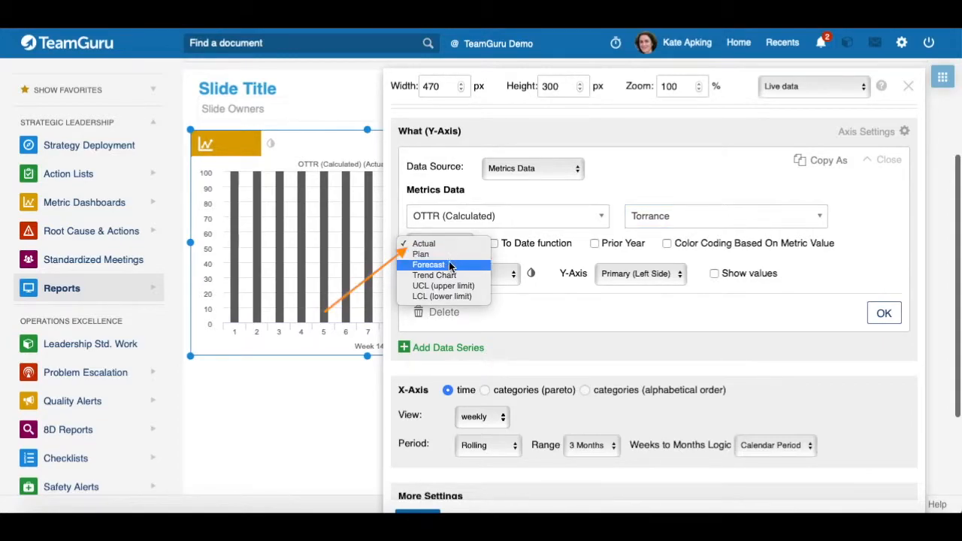
left_click(547, 252)
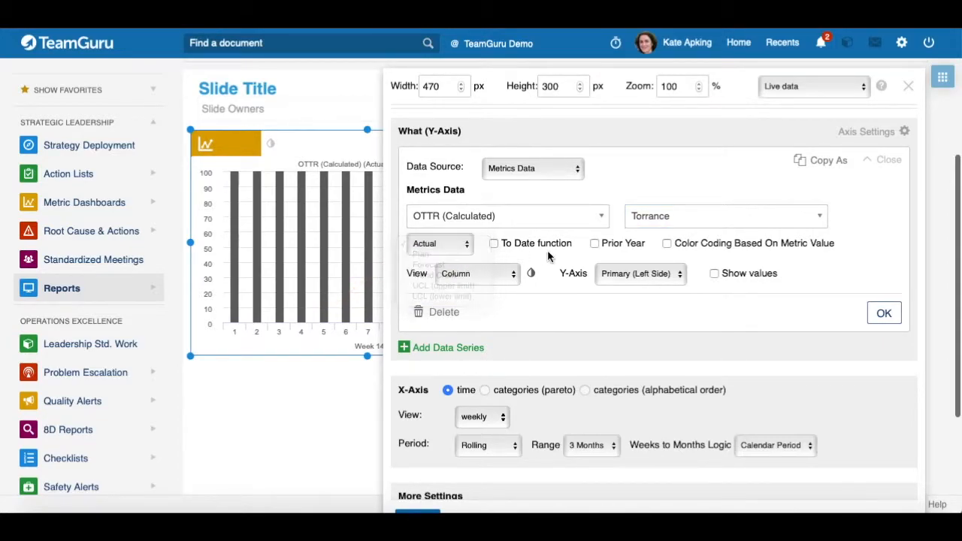
left_click(494, 245)
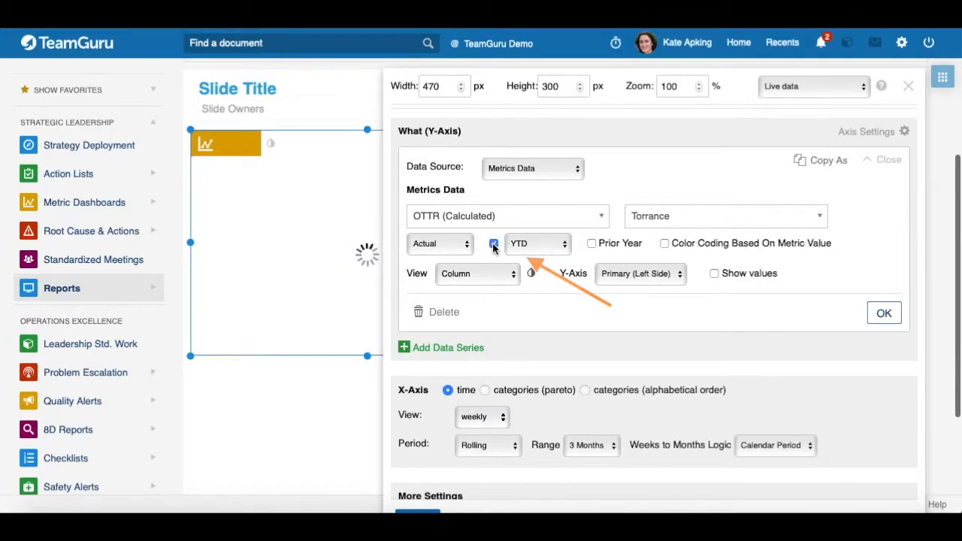
left_click(565, 248)
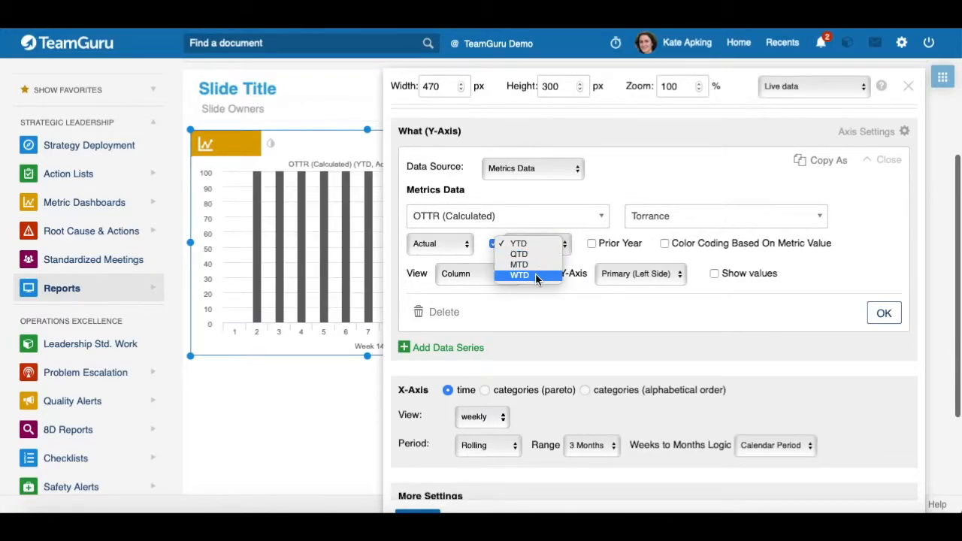
left_click(481, 246)
left_click(494, 244)
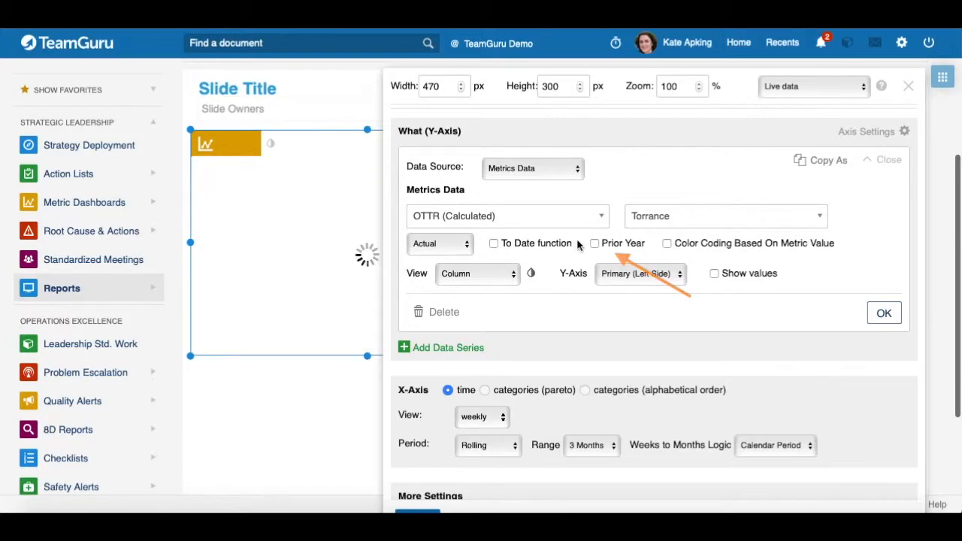
Step: Try the Prior Year option with its year choices and the Color Coding Based On Metric Value option
left_click(594, 243)
left_click(659, 249)
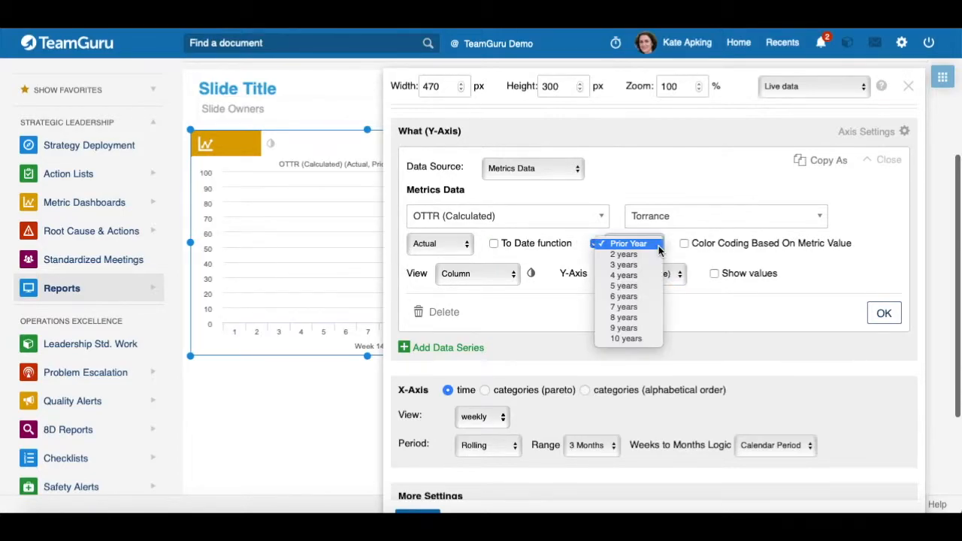
left_click(594, 244)
left_click(595, 244)
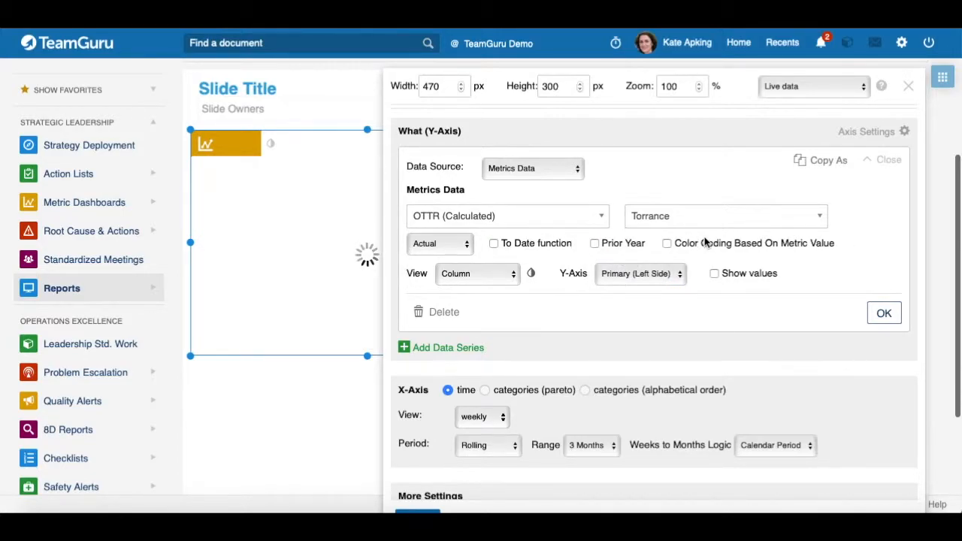
left_click(667, 244)
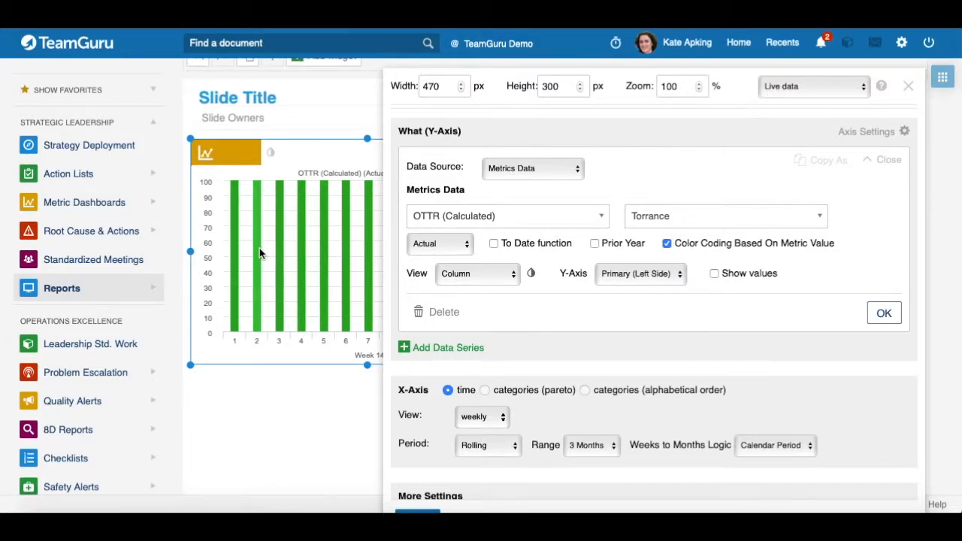
left_click(667, 243)
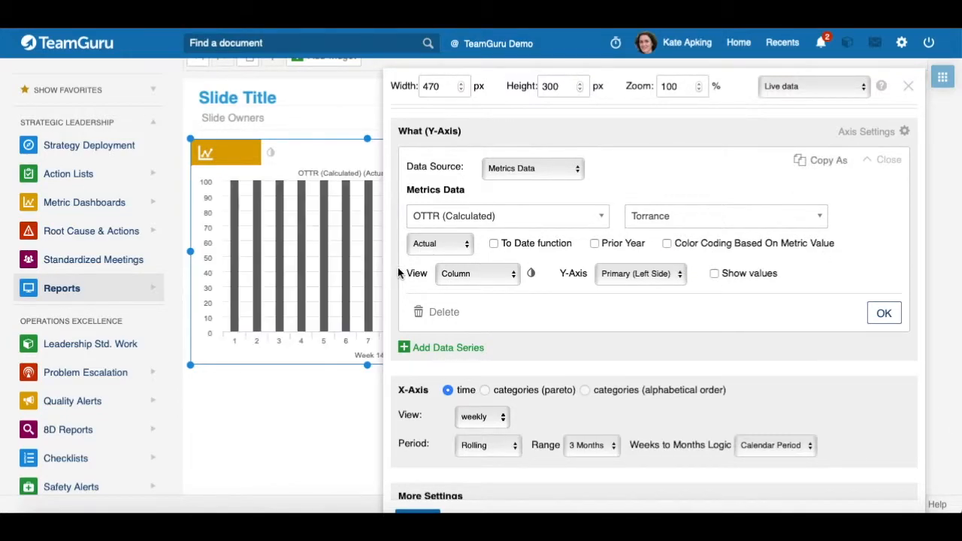
Step: Keep the Column view, set the series colour to blue, and try Show values on and off
left_click(500, 276)
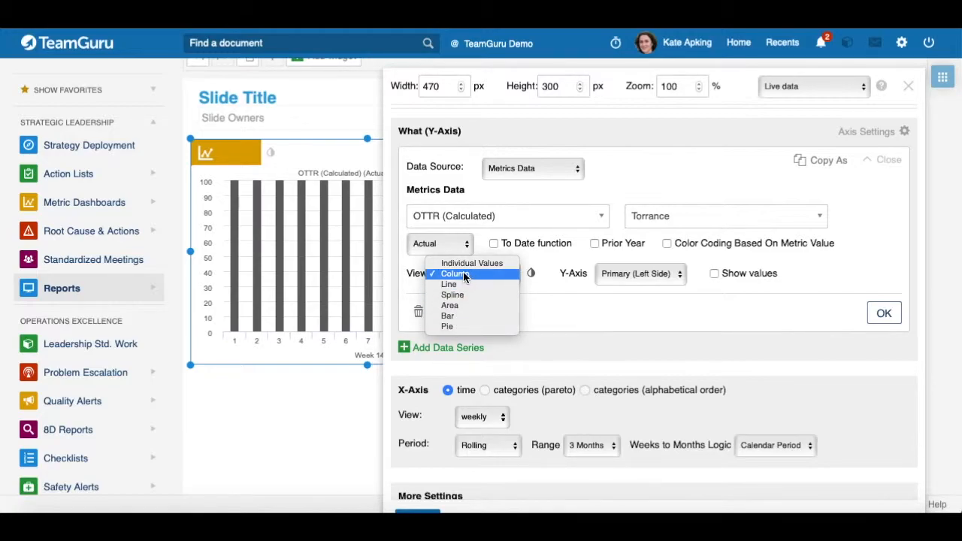
left_click(464, 275)
left_click(533, 275)
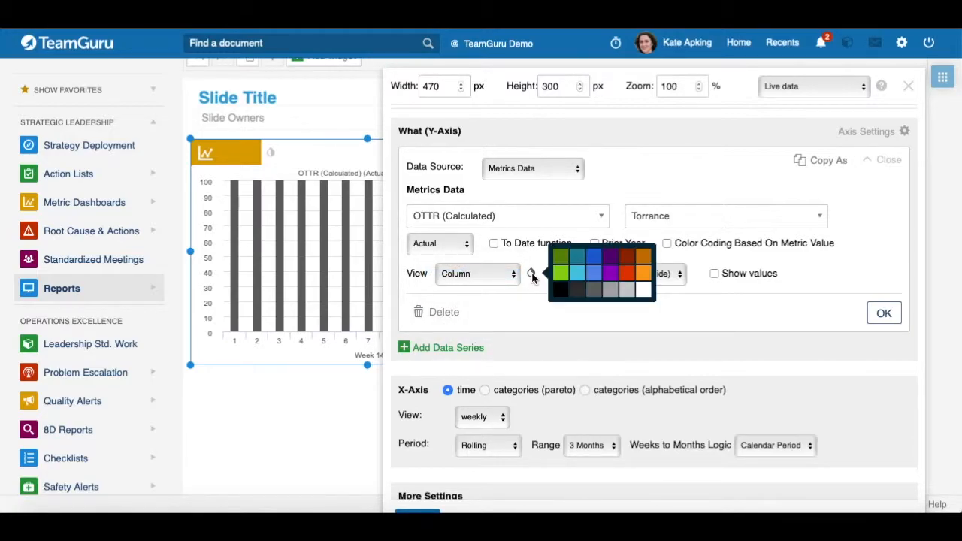
left_click(594, 275)
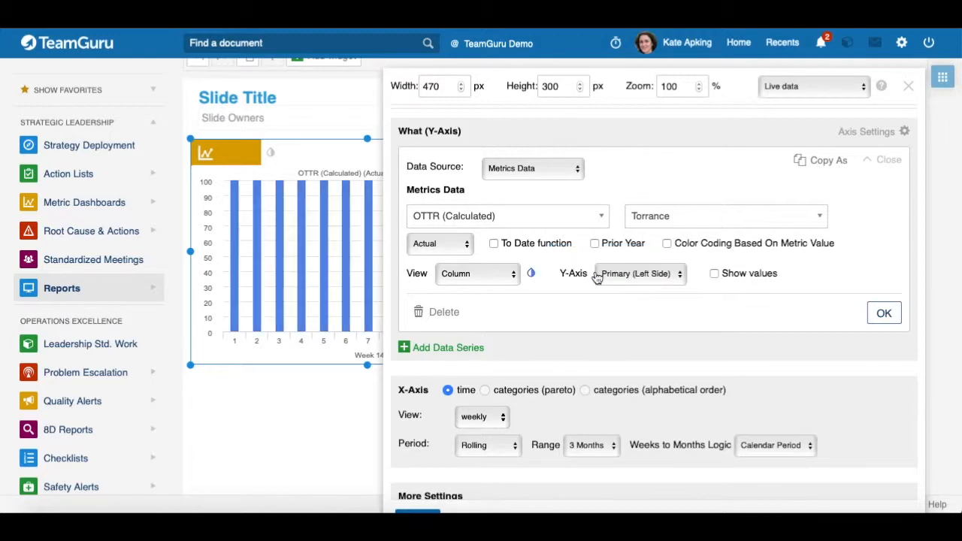
left_click(714, 274)
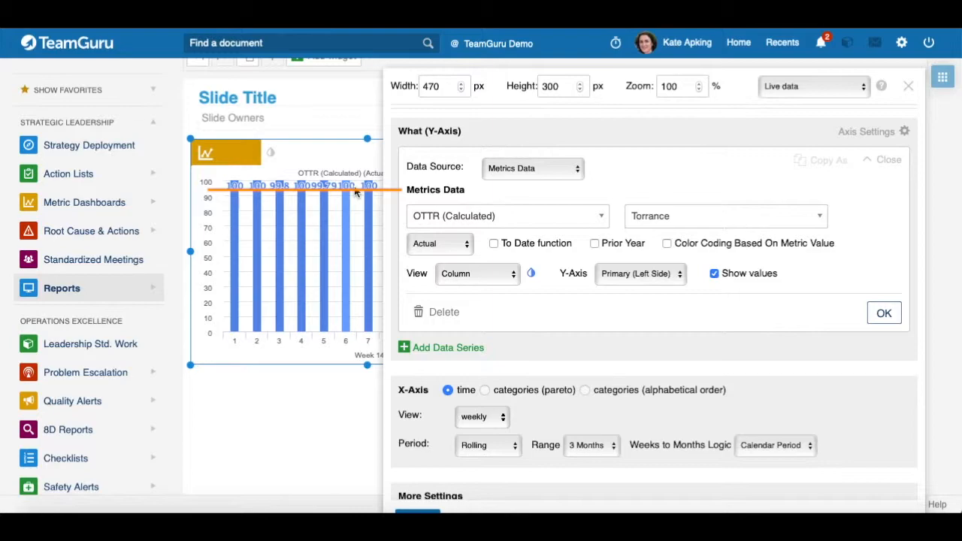
left_click(714, 273)
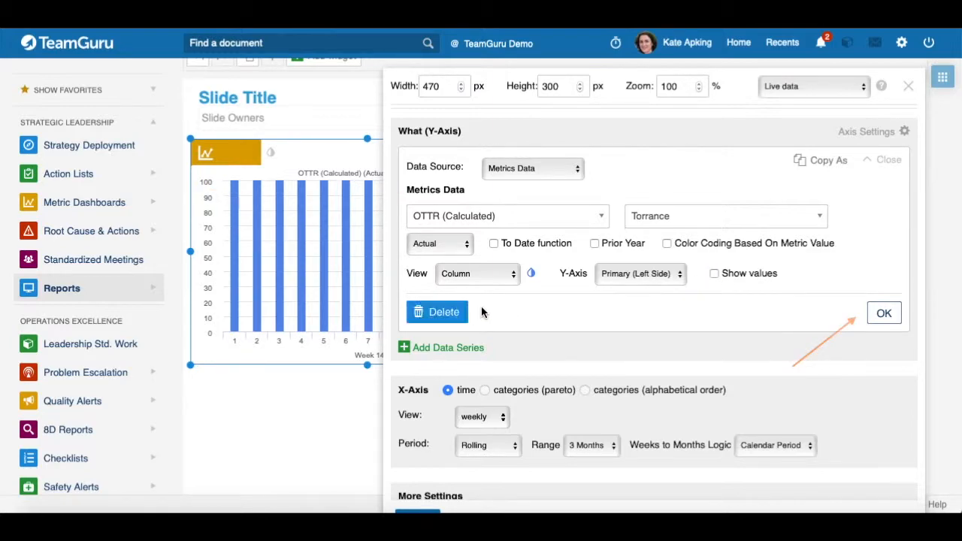
Step: Confirm the data series and copy it as a Plan series
left_click(882, 315)
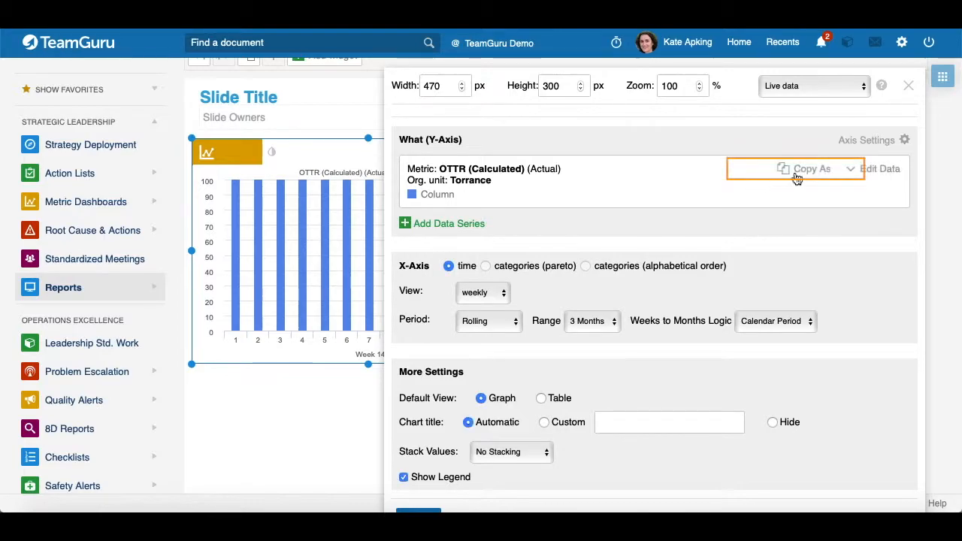
left_click(808, 174)
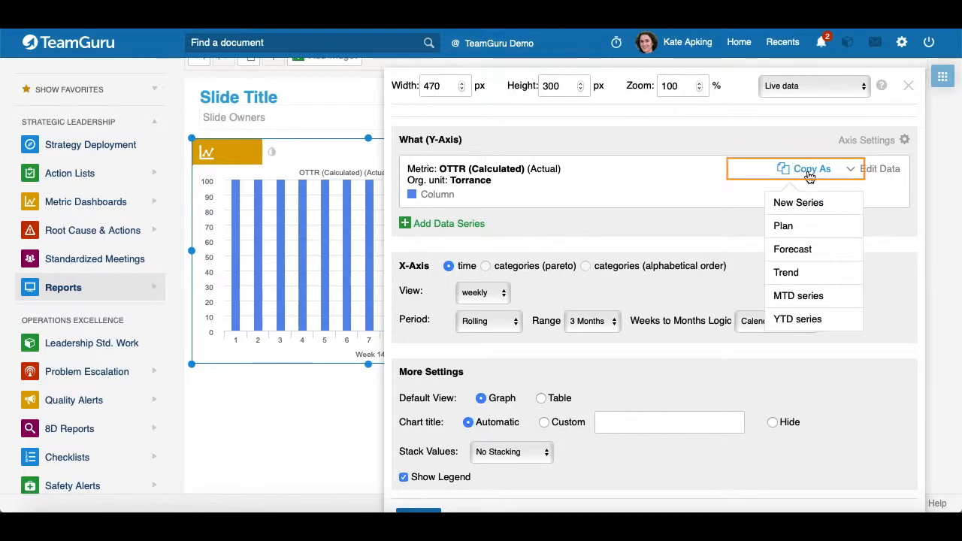
left_click(789, 227)
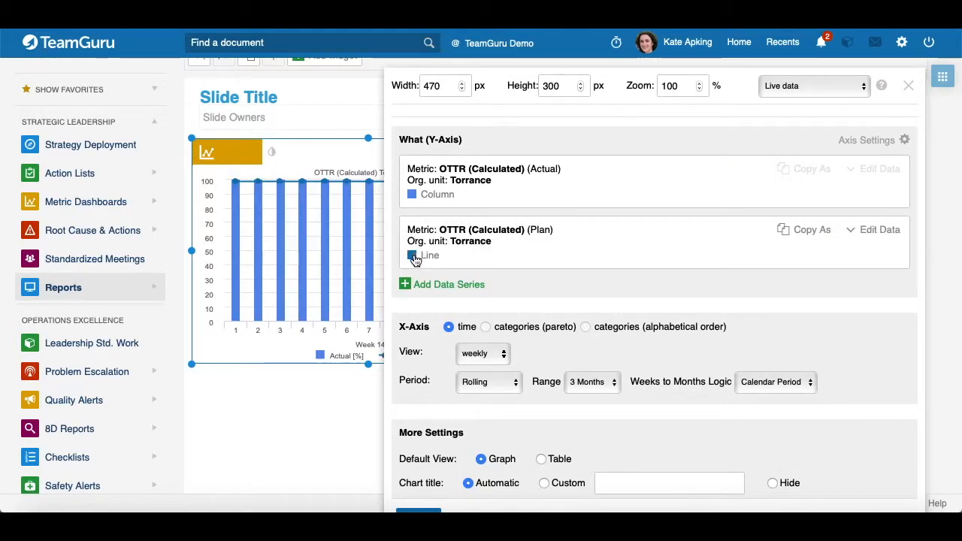
Step: Copy the Actual series as a Forecast series
left_click(815, 172)
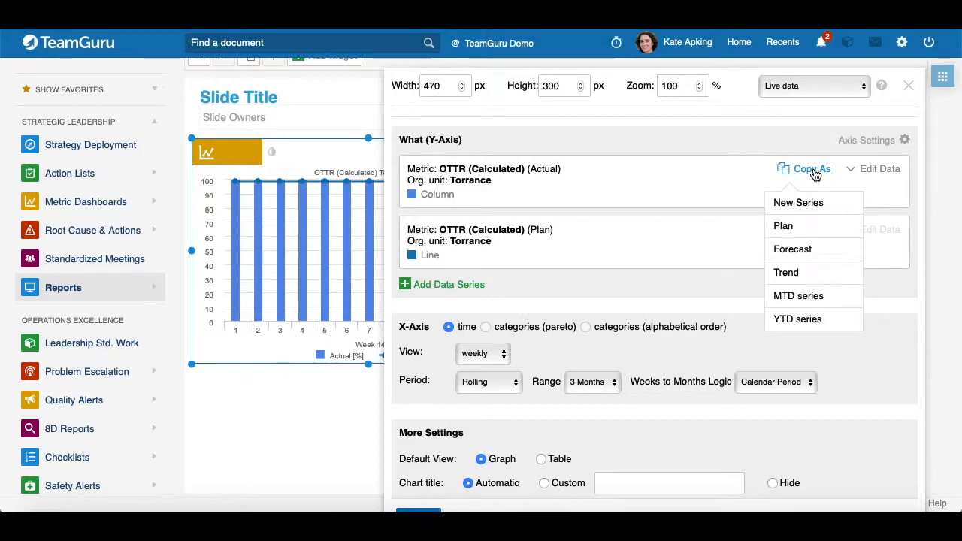
left_click(815, 251)
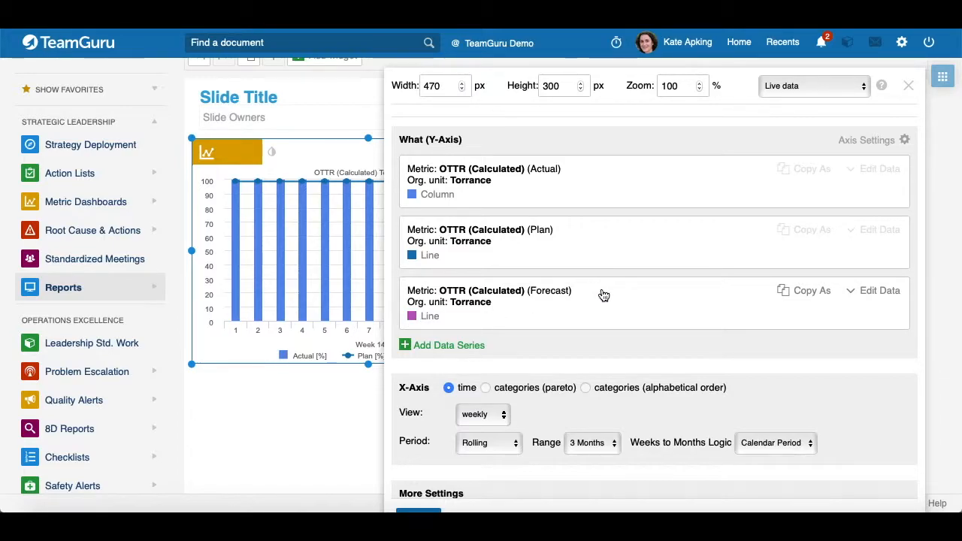
Step: Set the X-axis view to monthly
scroll(601, 303, "down", 1)
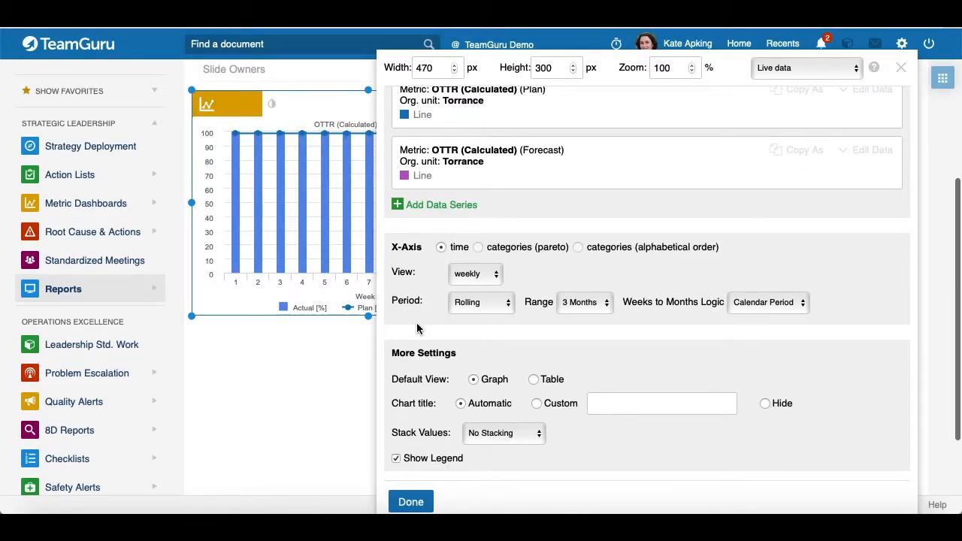
left_click(427, 258)
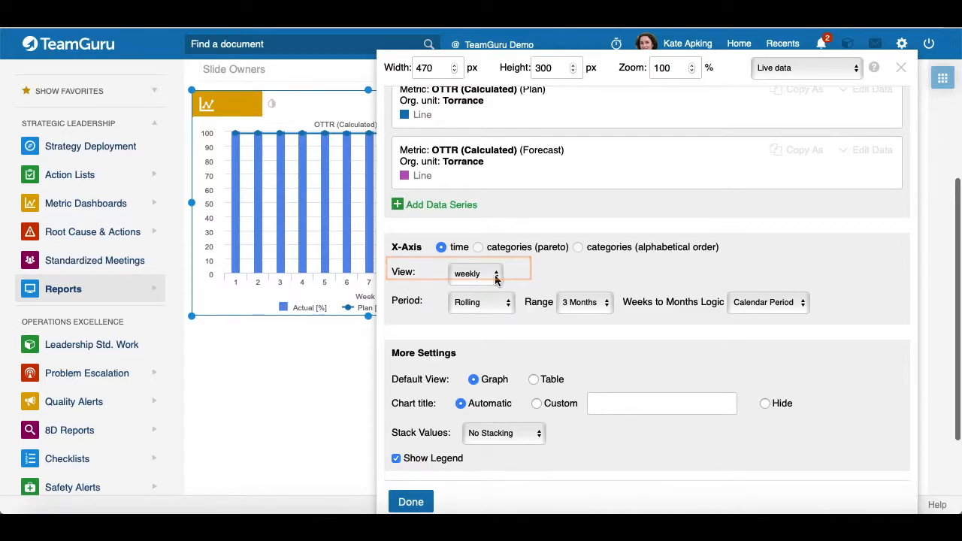
left_click(467, 275)
left_click(468, 284)
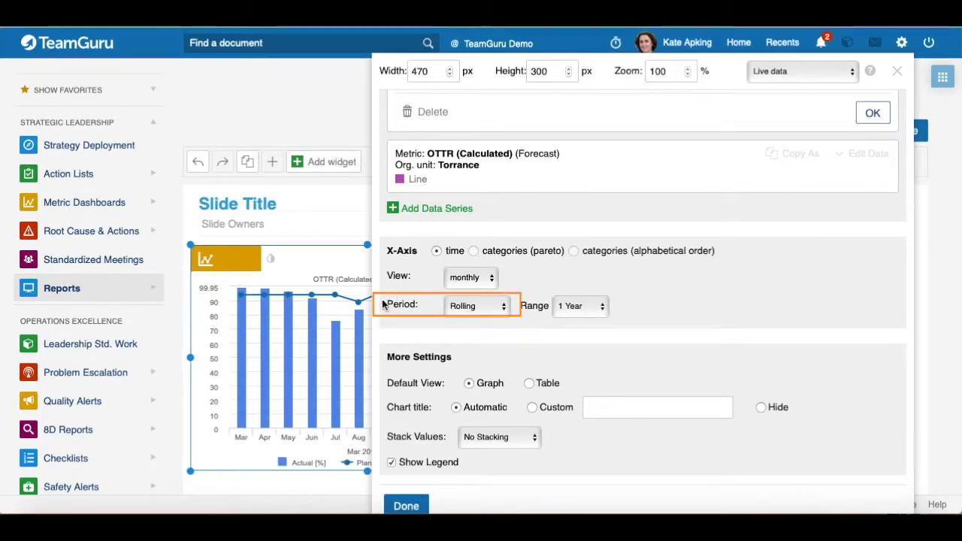
Step: Set the X-axis period to Custom Rolling Period with 1 past period and 1 future period
left_click(503, 308)
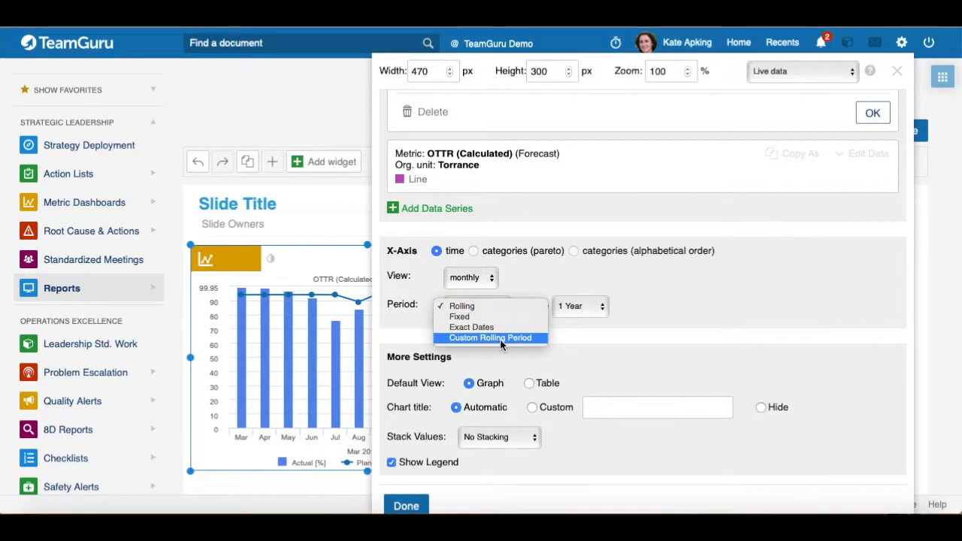
left_click(405, 317)
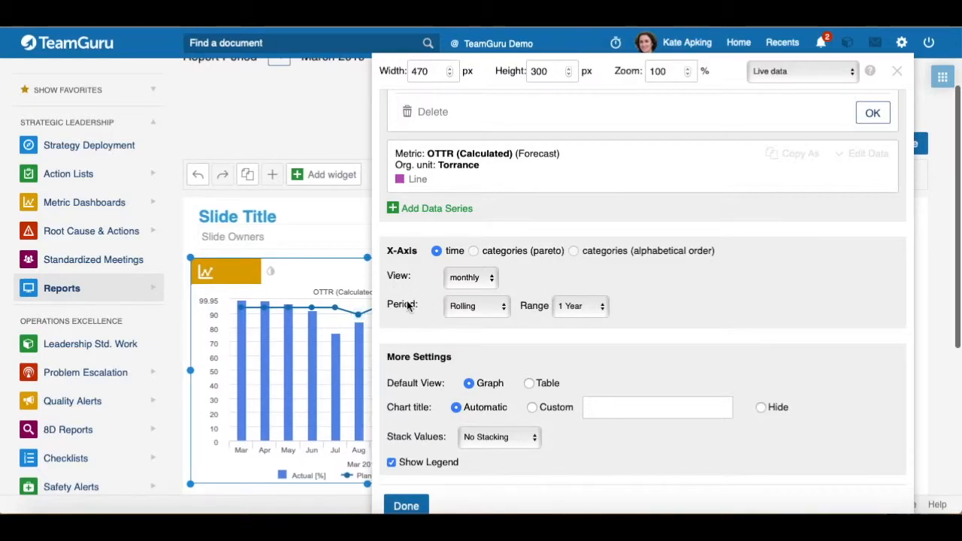
scroll(316, 220, "up", 3)
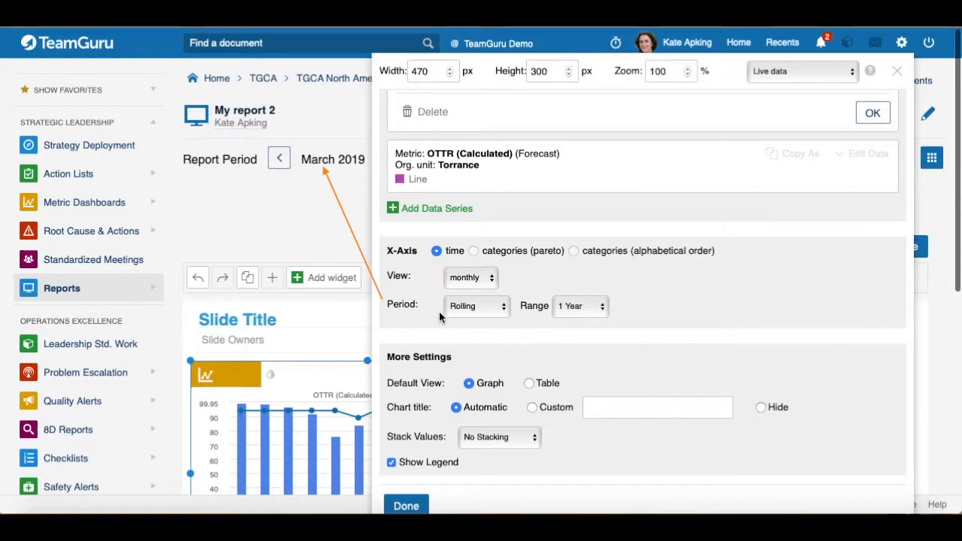
left_click(502, 307)
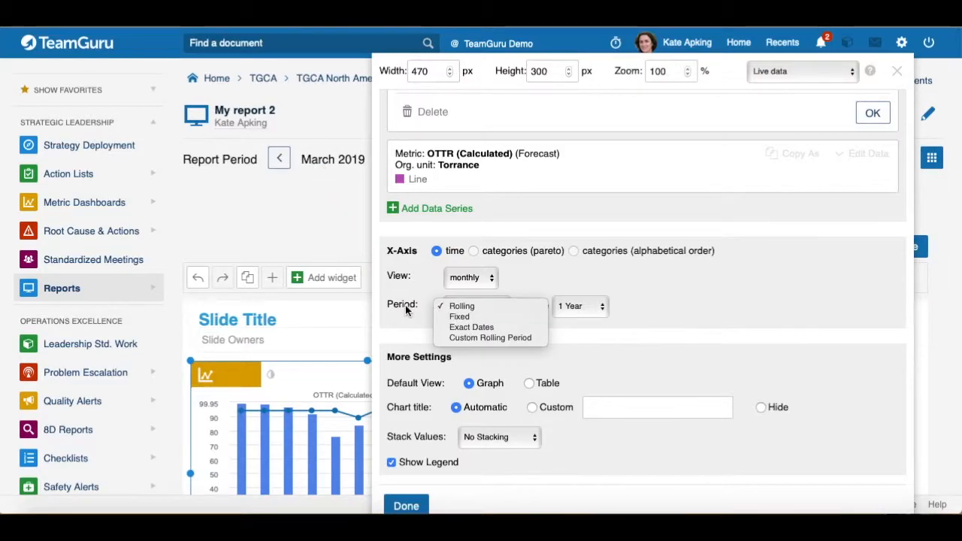
left_click(479, 338)
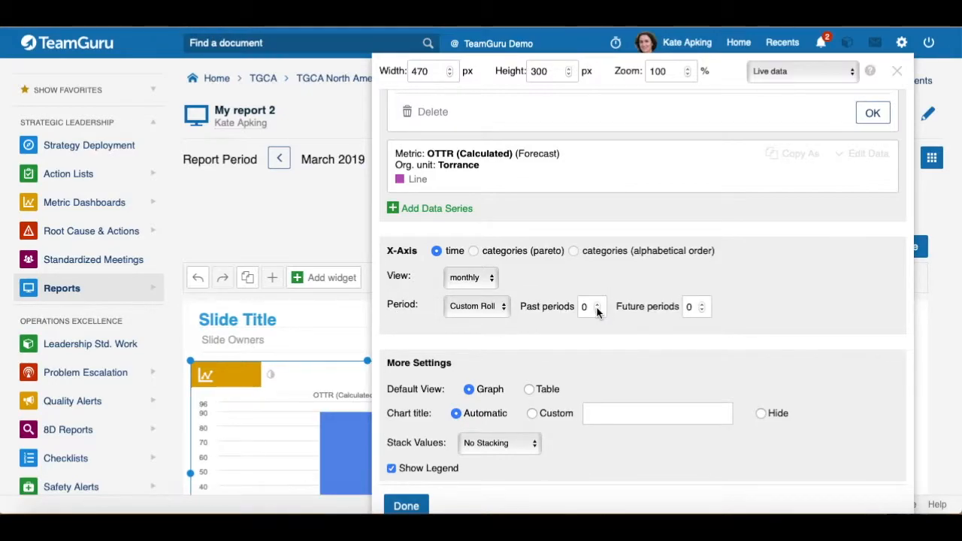
left_click(596, 303)
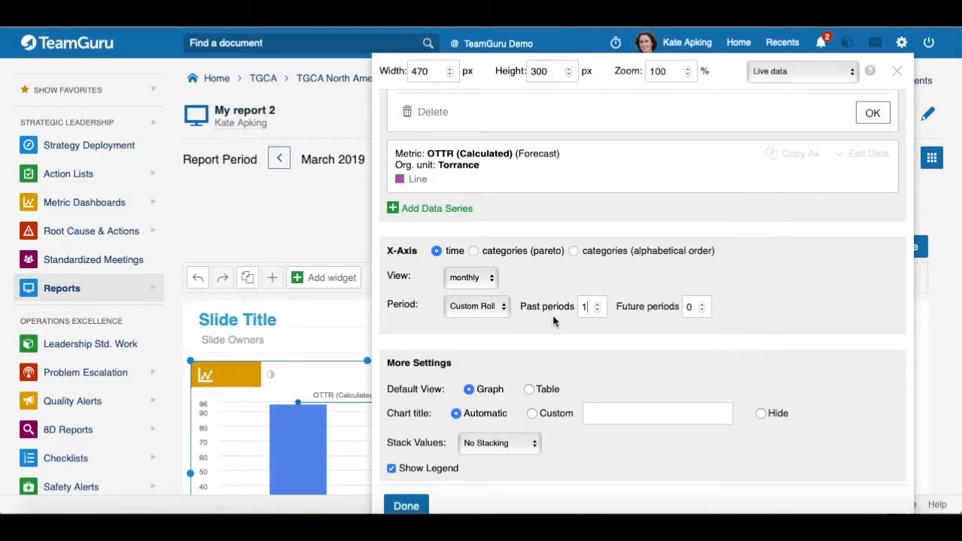
left_click(701, 302)
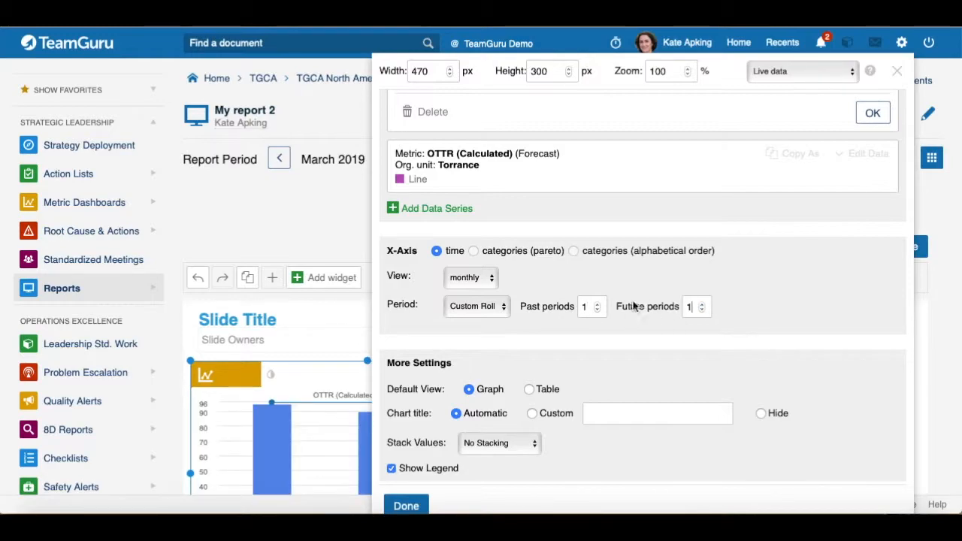
Step: Switch the chart's default view to Table, then back to Graph
scroll(298, 231, "down", 1)
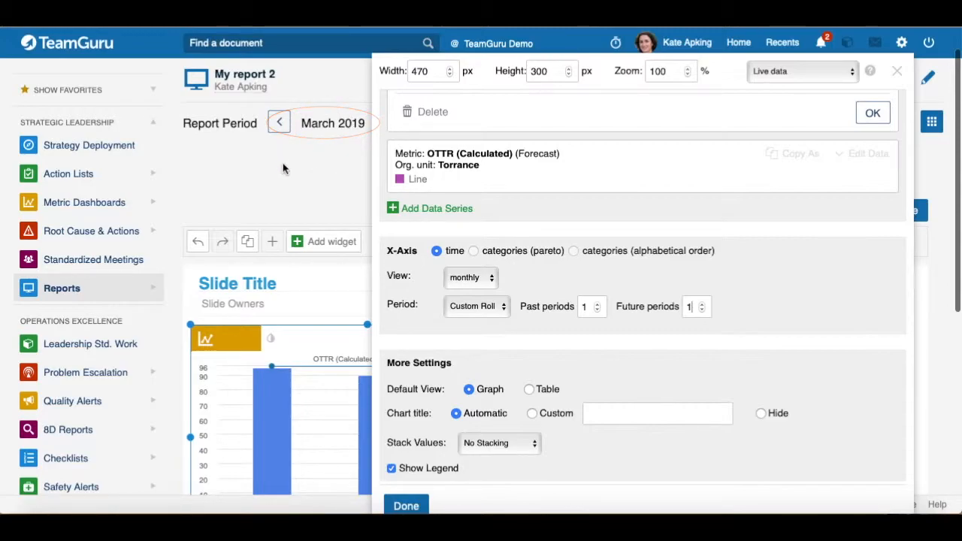
scroll(284, 172, "down", 1)
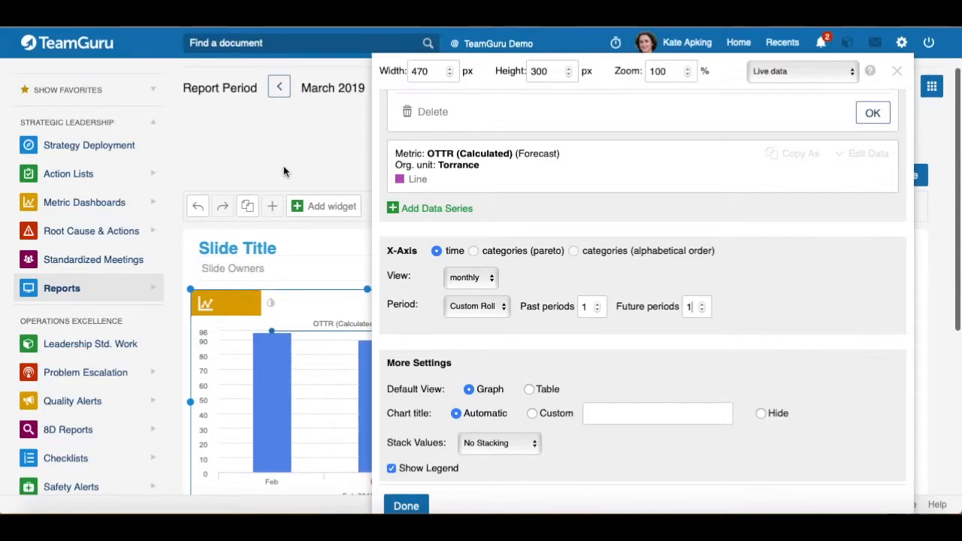
scroll(297, 296, "down", 2)
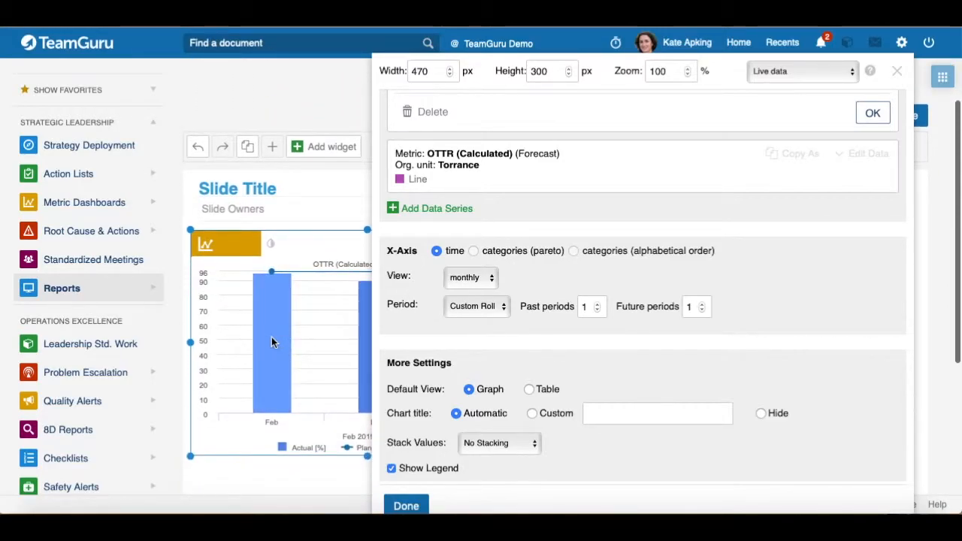
left_click_drag(614, 69, 728, 70)
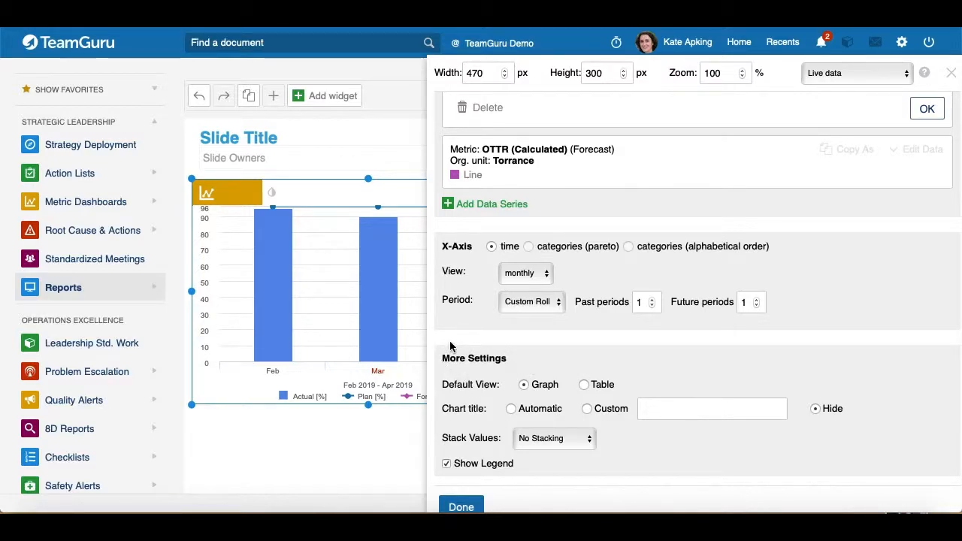
left_click(523, 386)
left_click(584, 385)
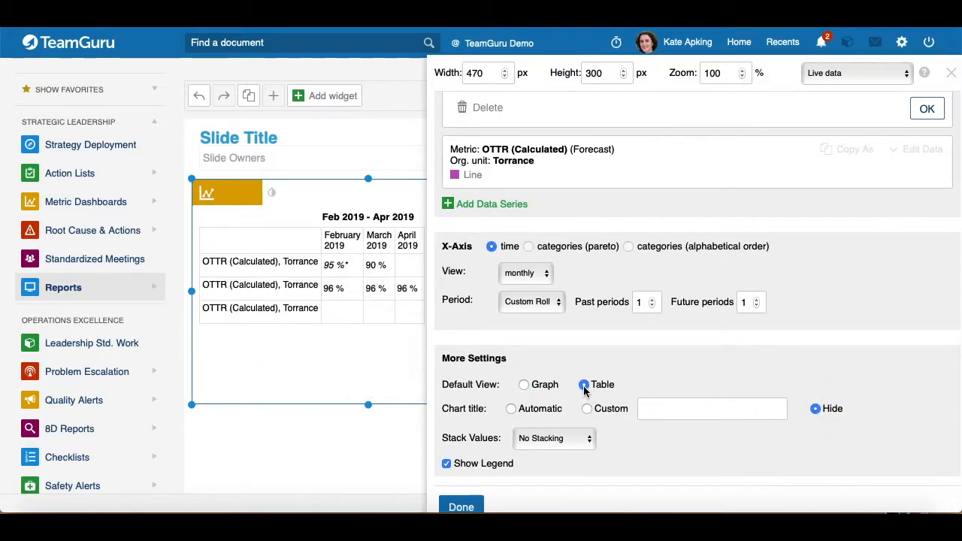
left_click(531, 387)
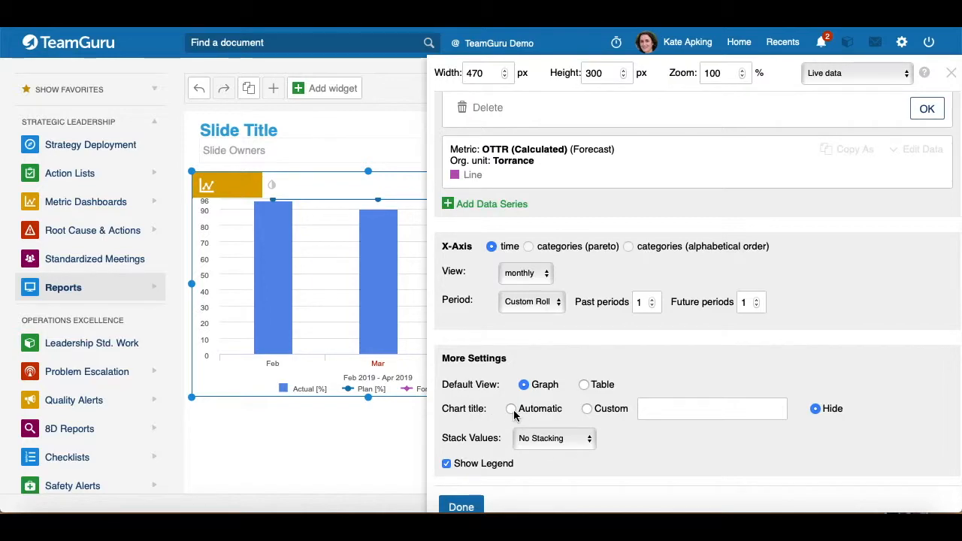
Step: Try the Automatic chart title and a custom title OTTR, then set the chart title to Hide
left_click(512, 410)
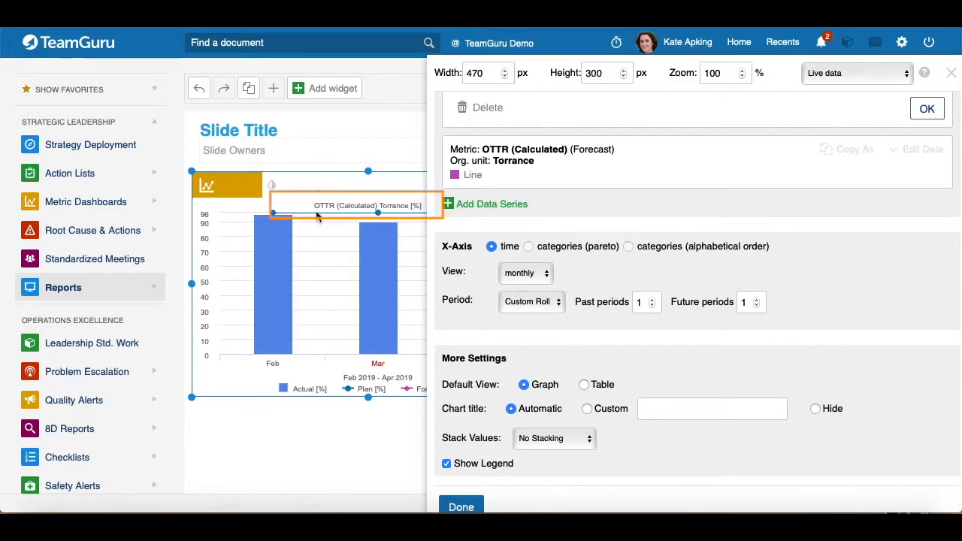
left_click(587, 408)
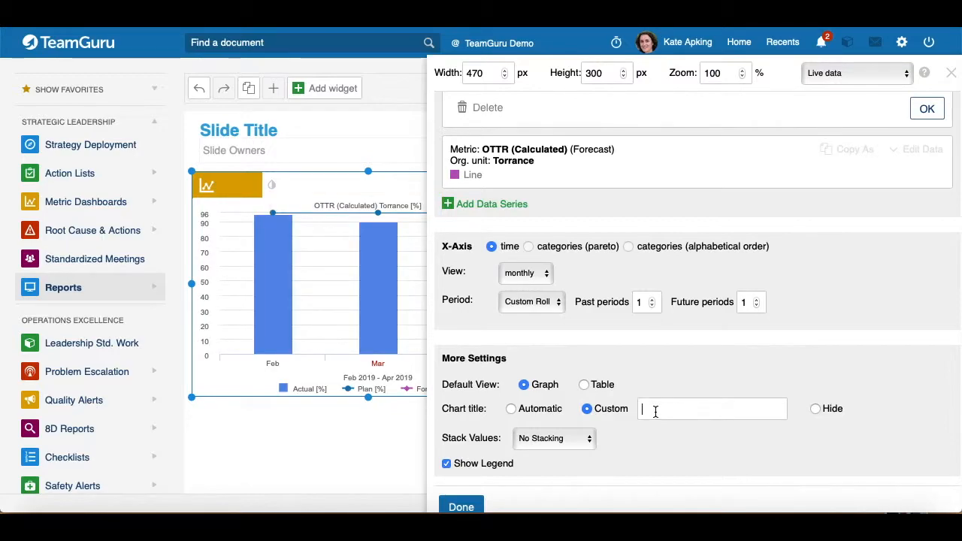
type("OTTR")
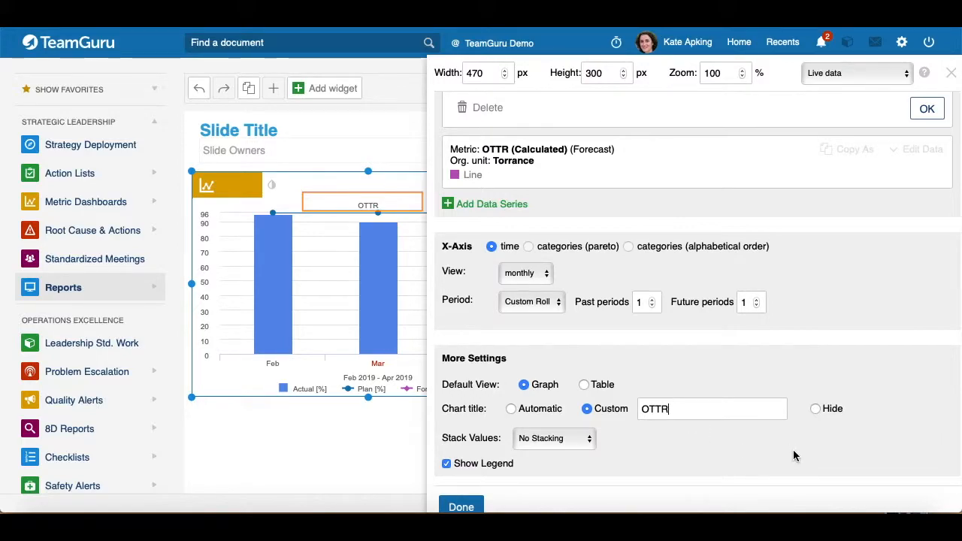
left_click(816, 409)
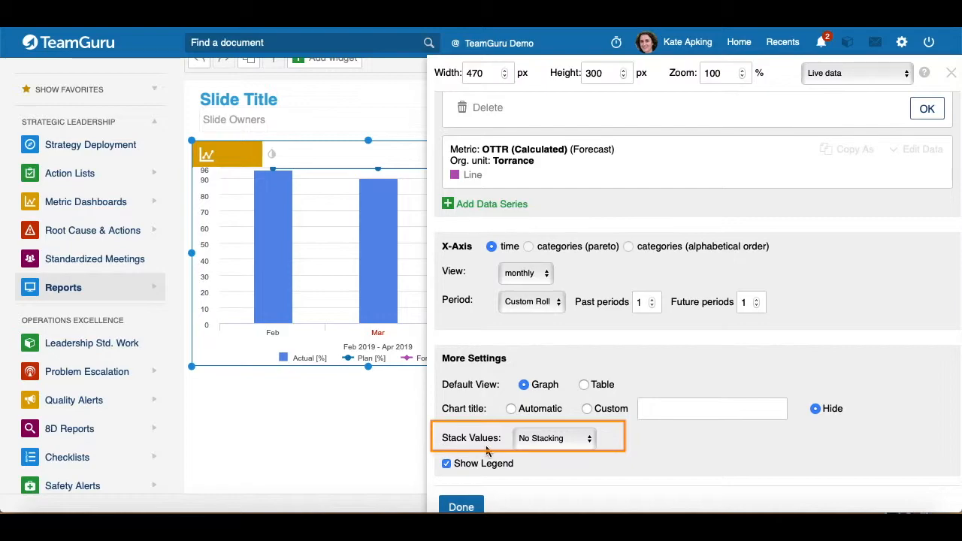
Step: Examine a stacked-column example widget's settings, including its Qty on time series, in another window
left_click(590, 441)
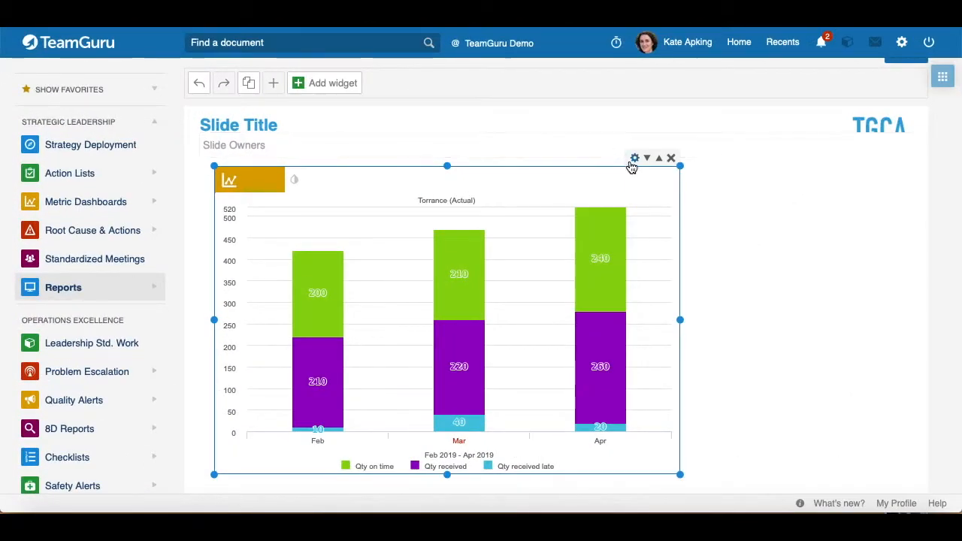
left_click(318, 107)
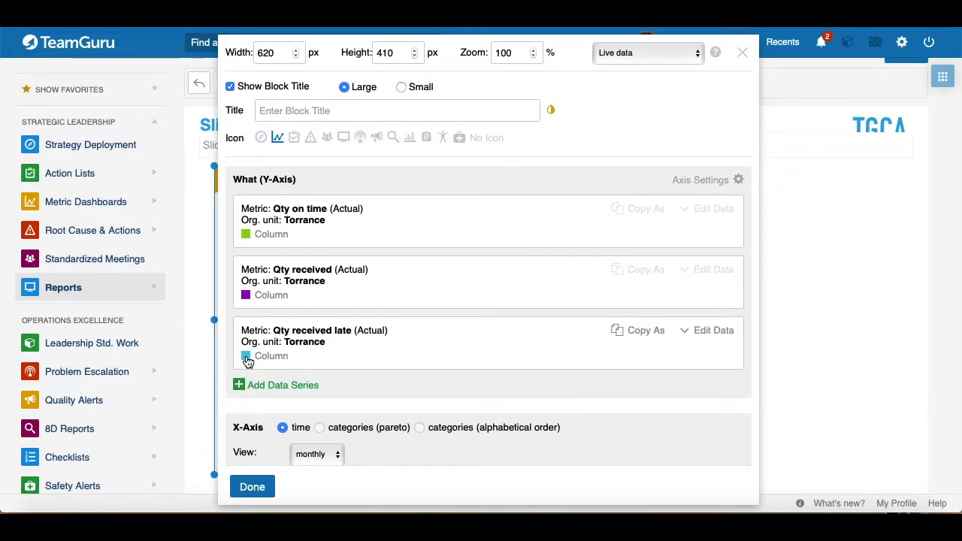
left_click(715, 210)
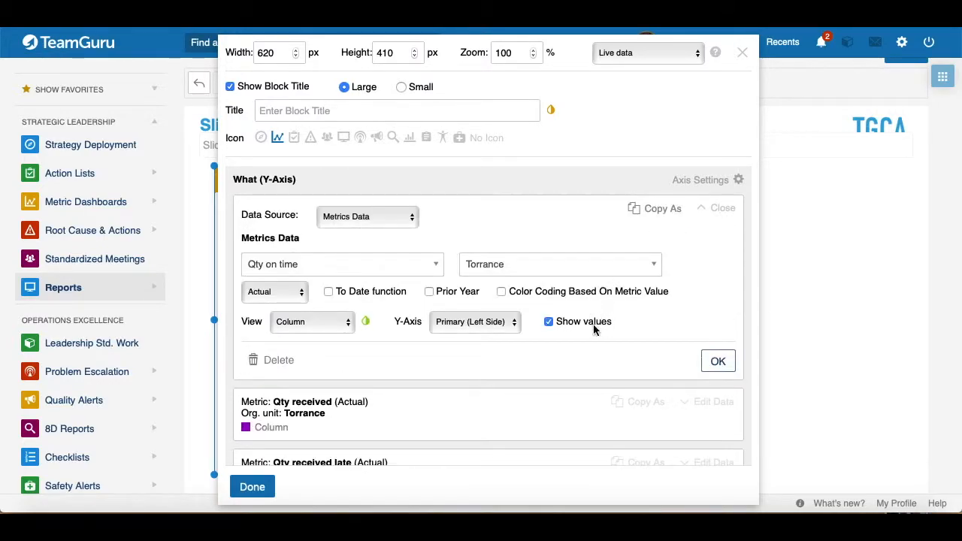
left_click(717, 362)
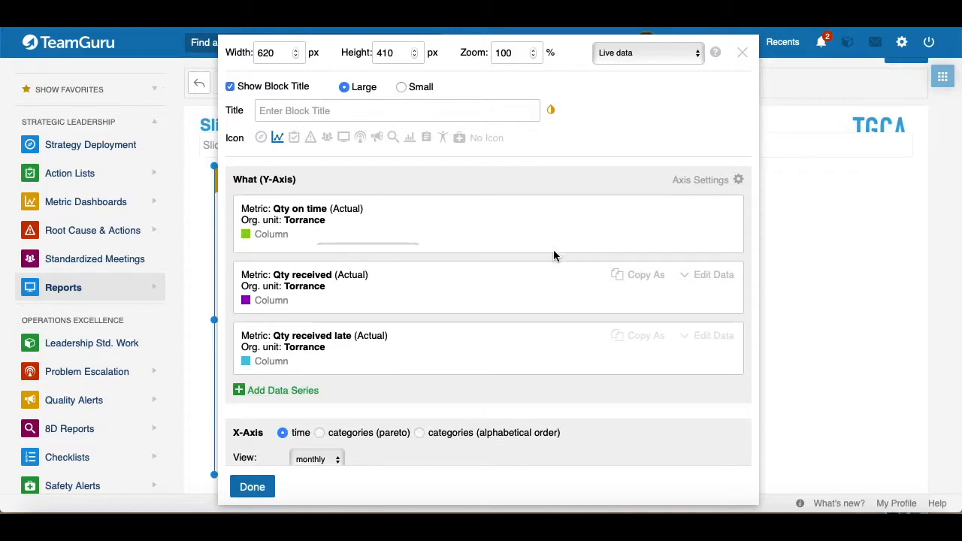
left_click(253, 486)
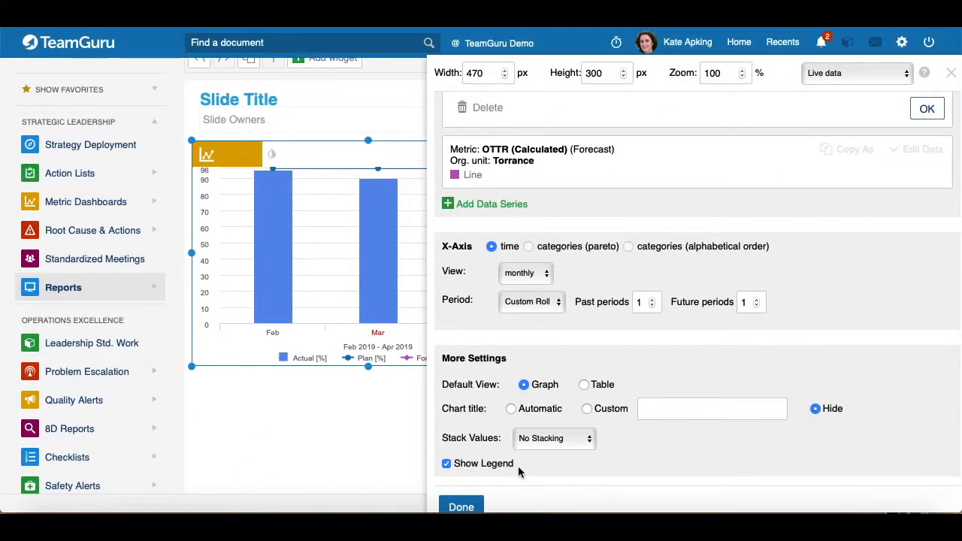
Step: Open the Y-axis settings and set the minimum to 86 and the axis title to %
left_click(447, 464)
left_click(447, 465)
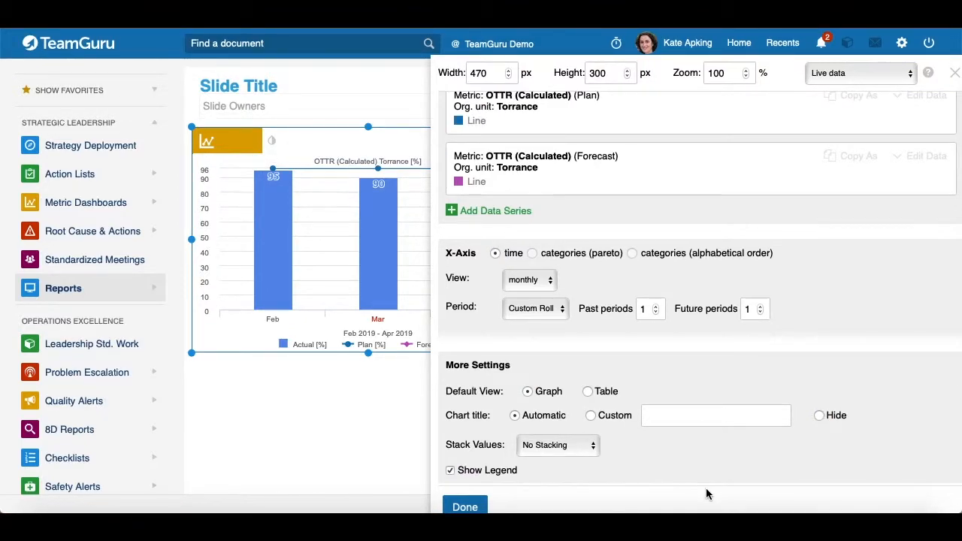
scroll(705, 421, "up", 1)
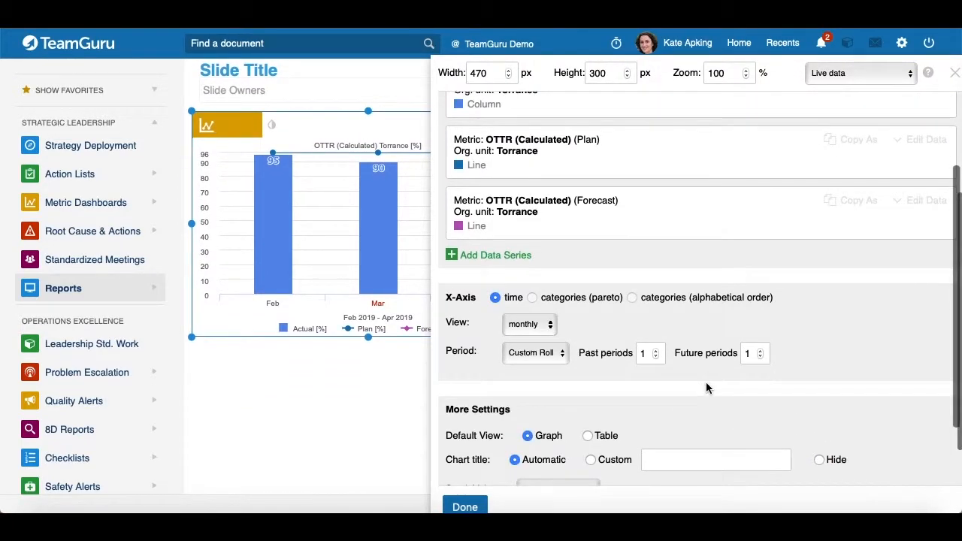
scroll(706, 387, "up", 3)
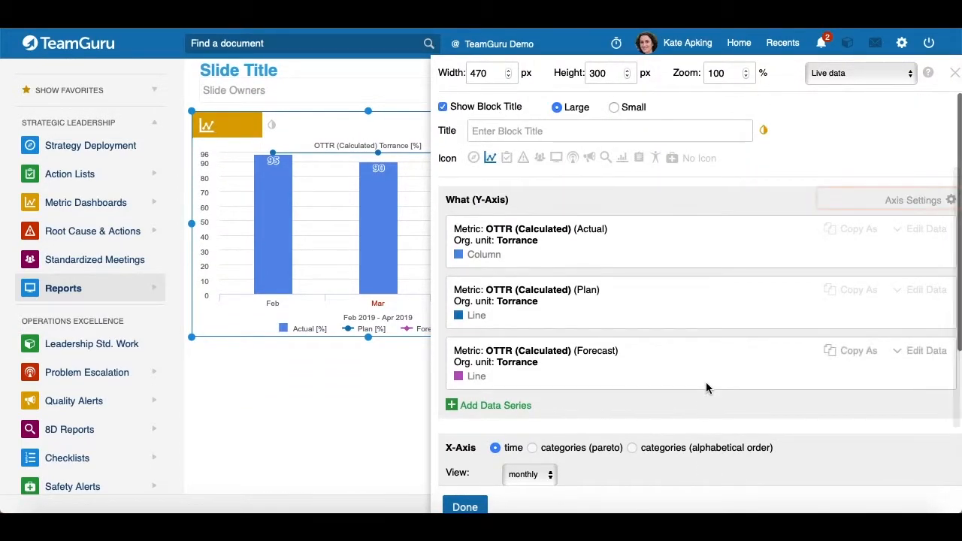
left_click(949, 201)
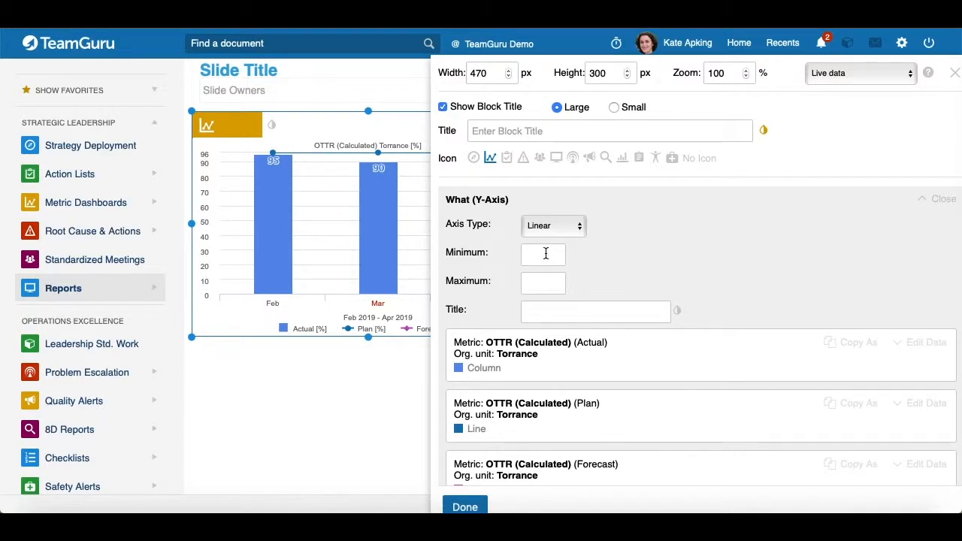
type("86")
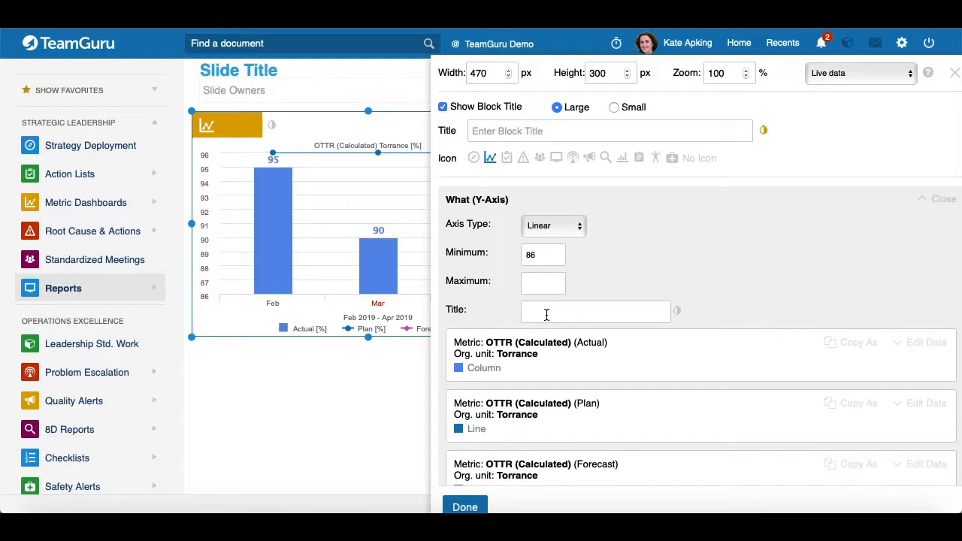
type("%")
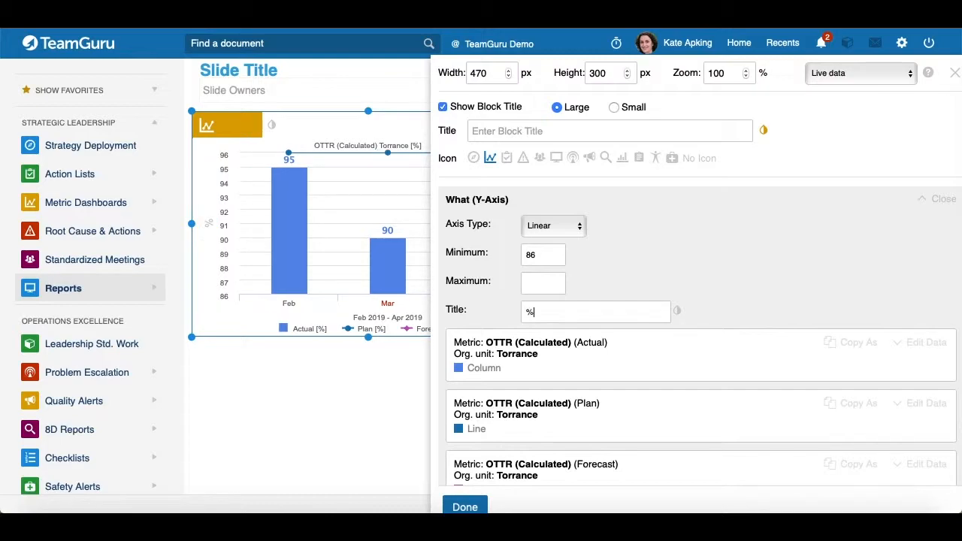
left_click(677, 312)
left_click(704, 316)
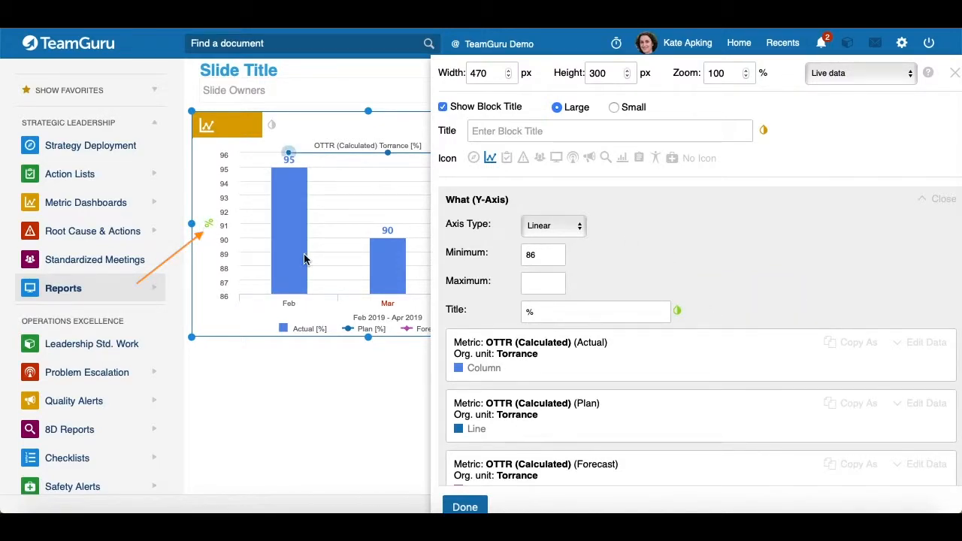
left_click(939, 200)
Step: Switch the widget's data mode to Freeze Data and back to Live data
scroll(862, 191, "down", 1)
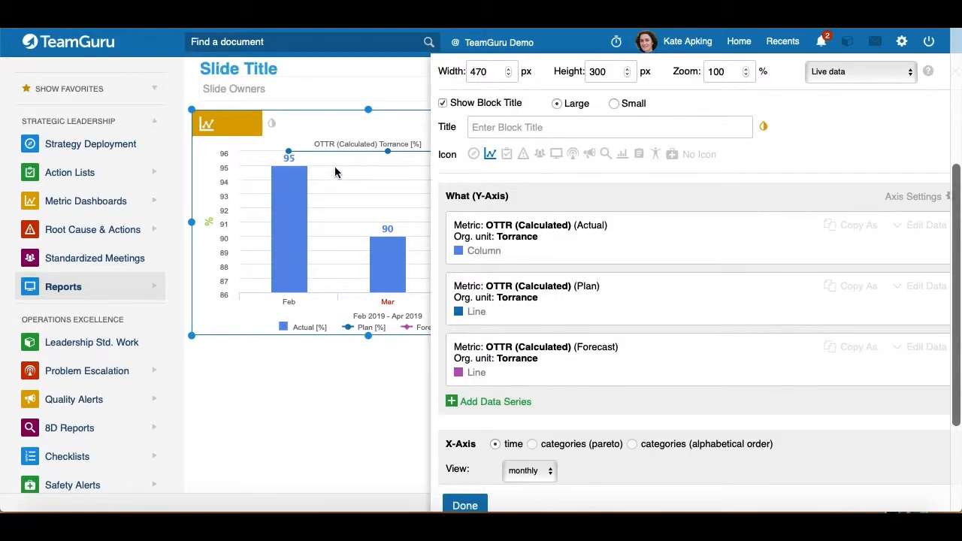
left_click(908, 72)
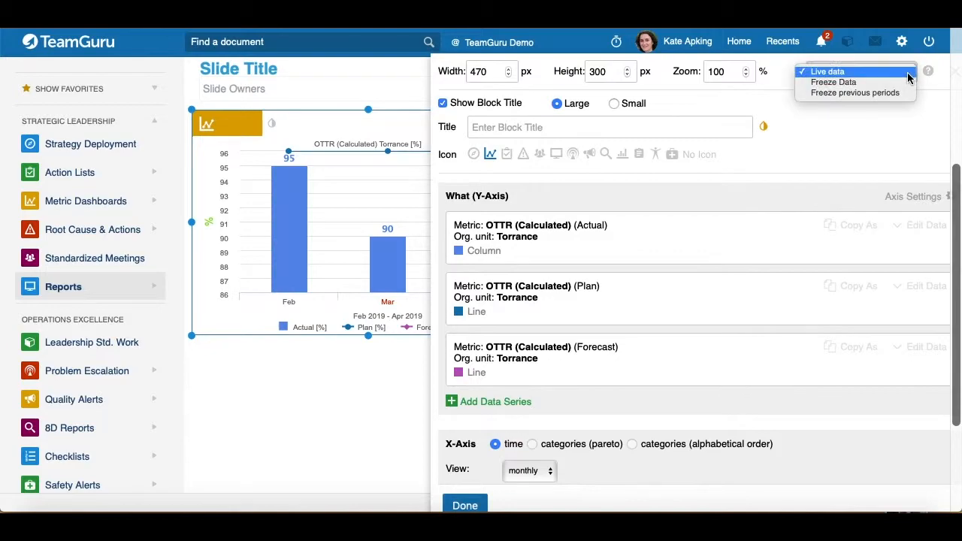
left_click(834, 82)
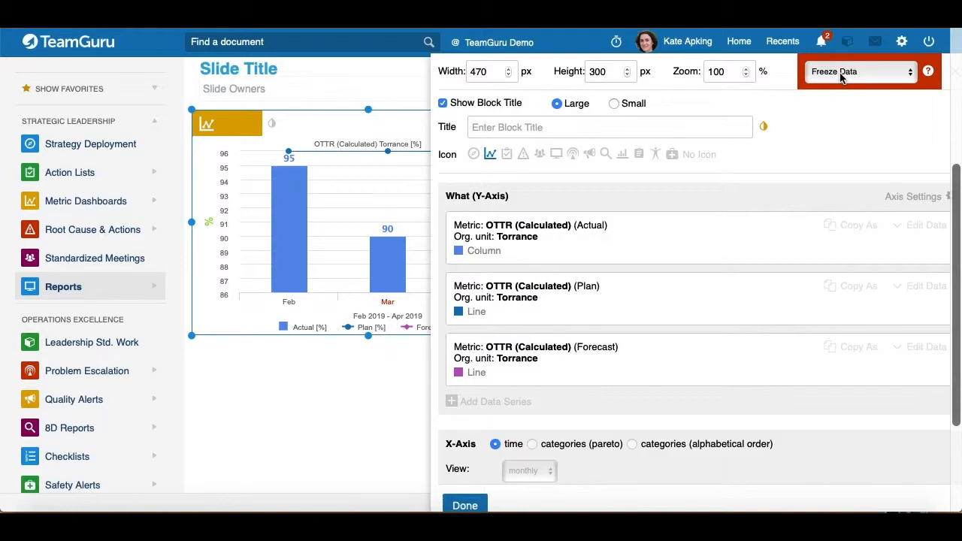
left_click(809, 105)
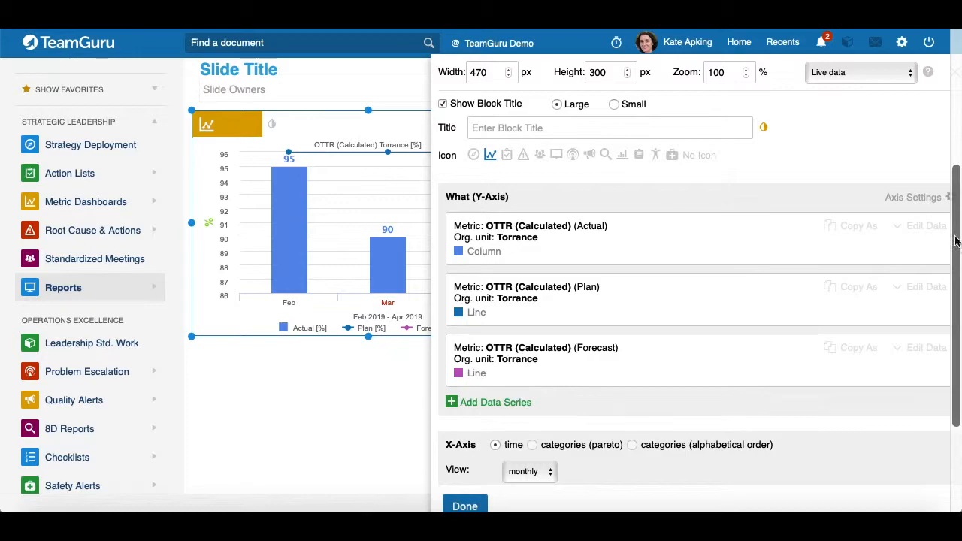
Step: Open the Actual series settings and inspect the primary and secondary Y-axis options
left_click(918, 226)
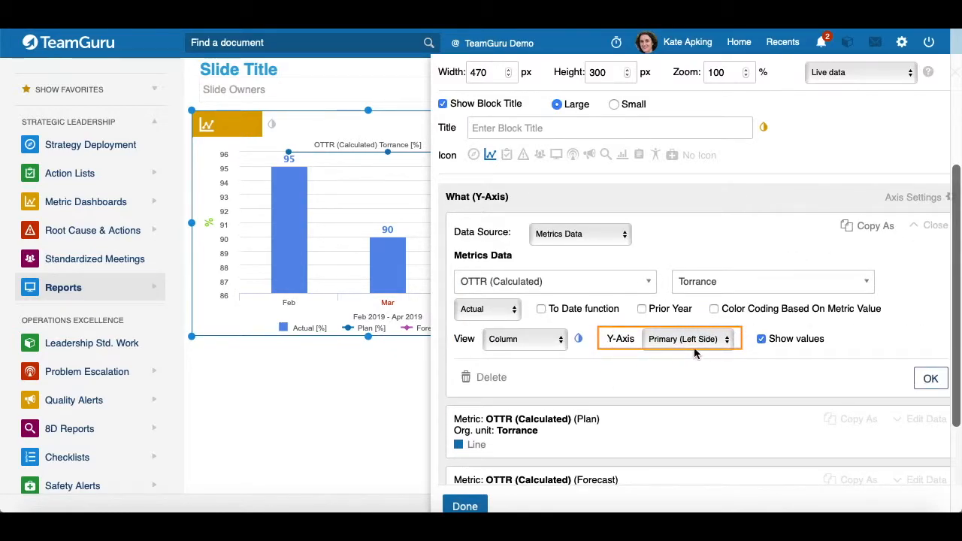
left_click(725, 341)
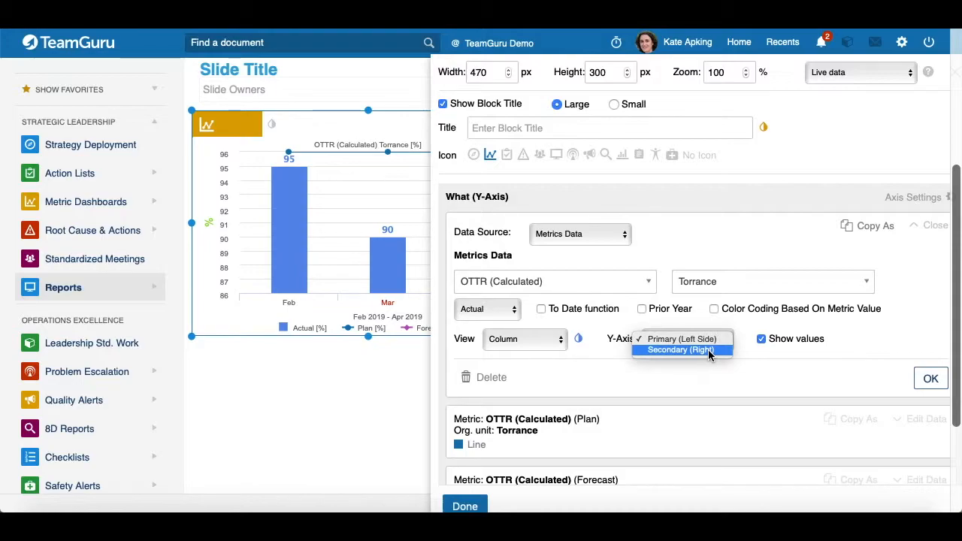
key("Escape")
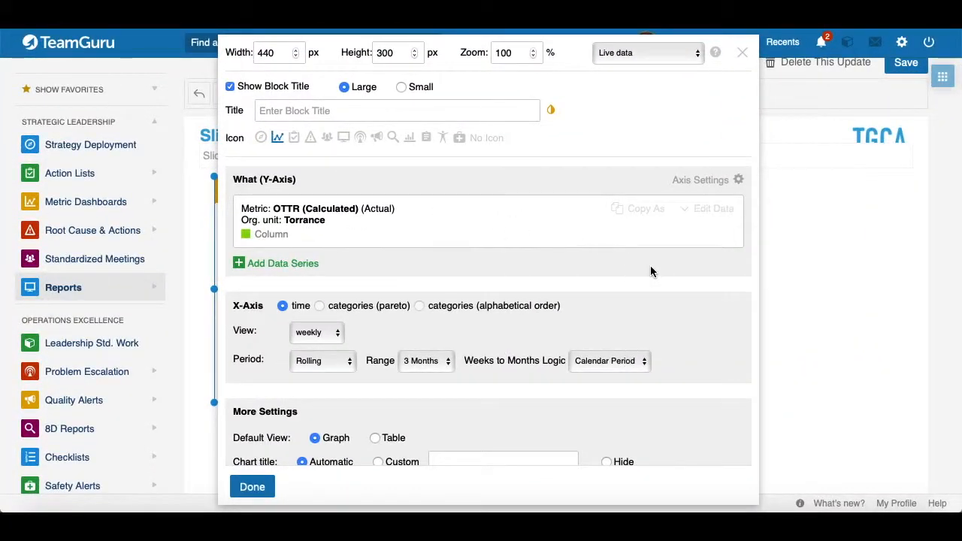
Step: Add a new data series using the Orders Received metric for the Torrance org. unit
left_click(260, 267)
left_click(288, 326)
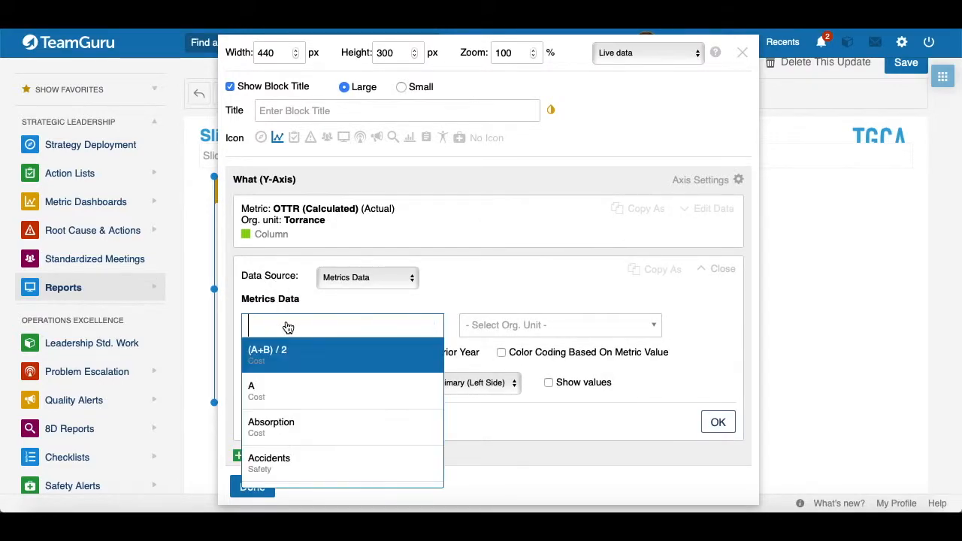
type("Recei")
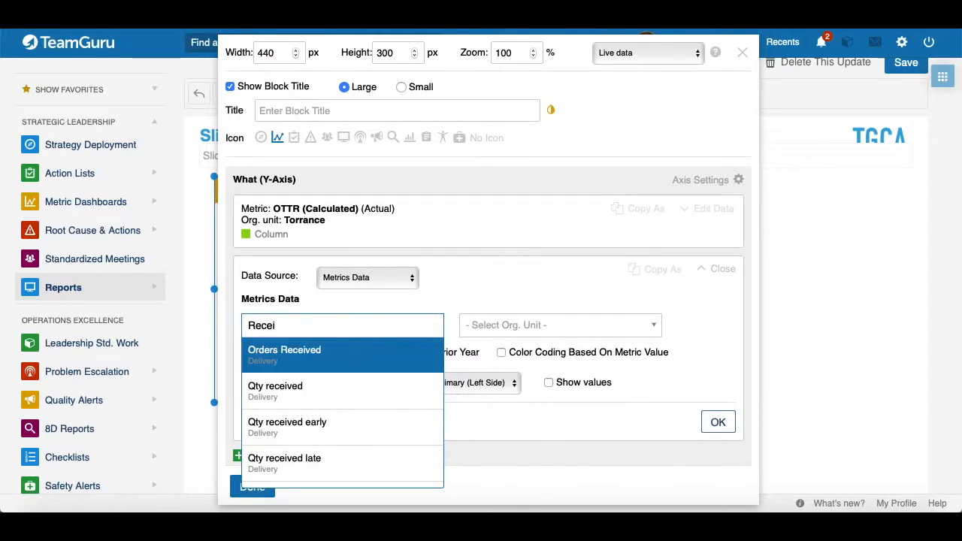
left_click(296, 353)
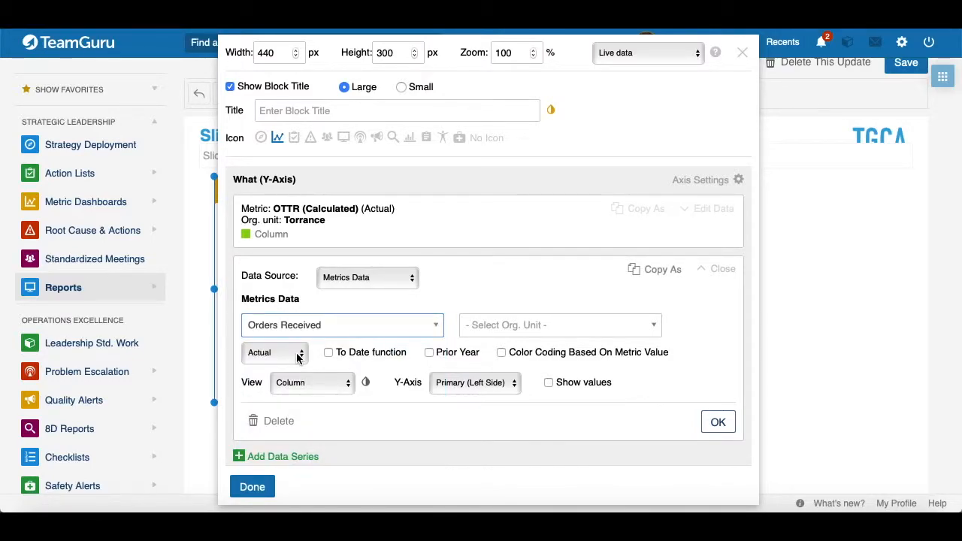
scroll(436, 324, "down", 1)
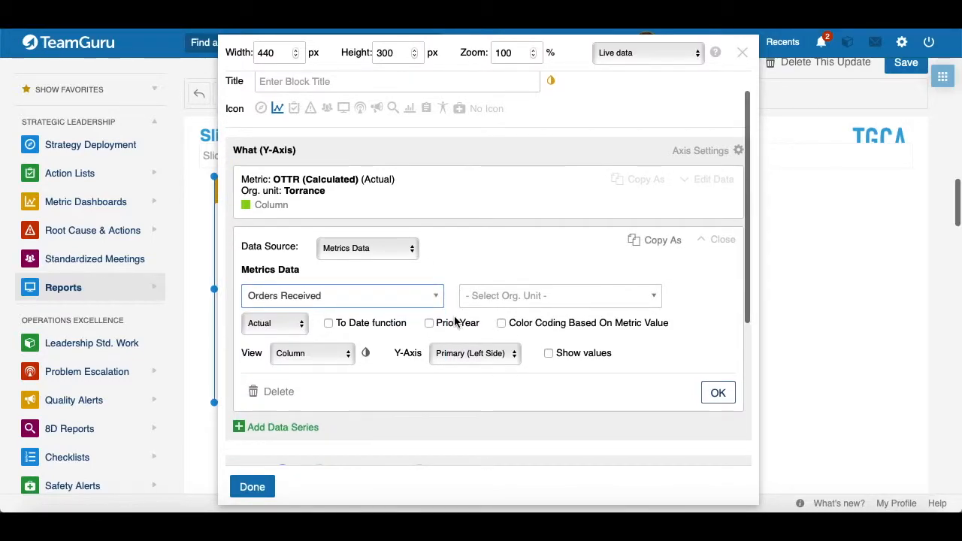
left_click(493, 301)
type("Torrance")
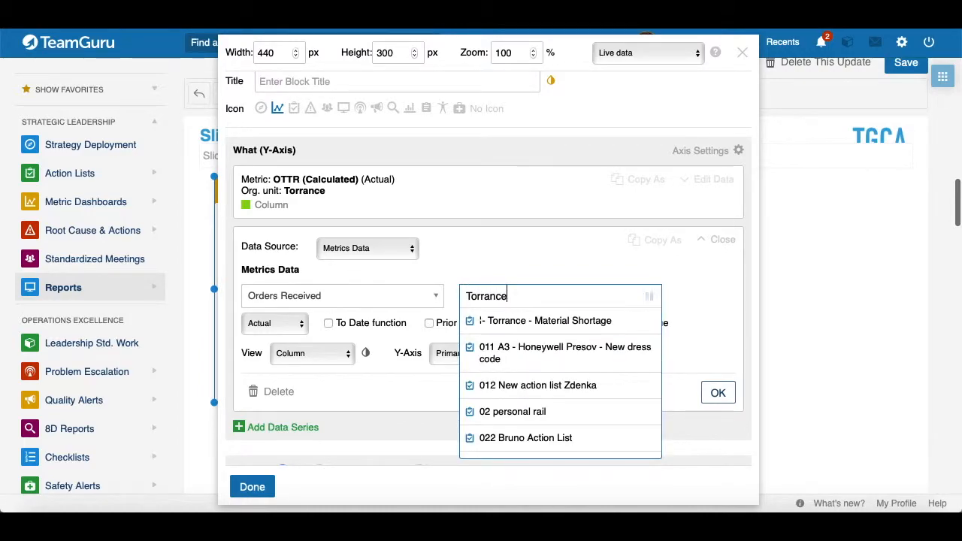
scroll(536, 356, "down", 4)
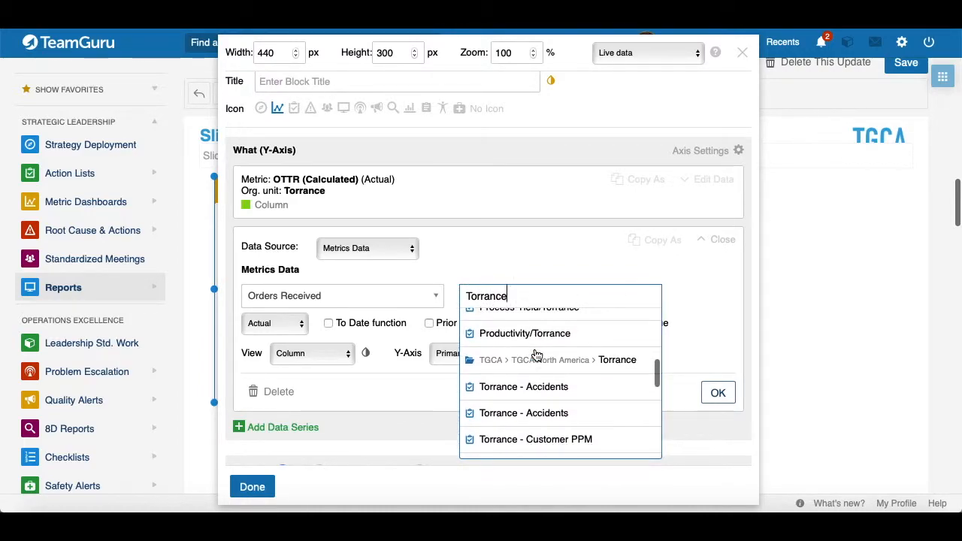
left_click(537, 358)
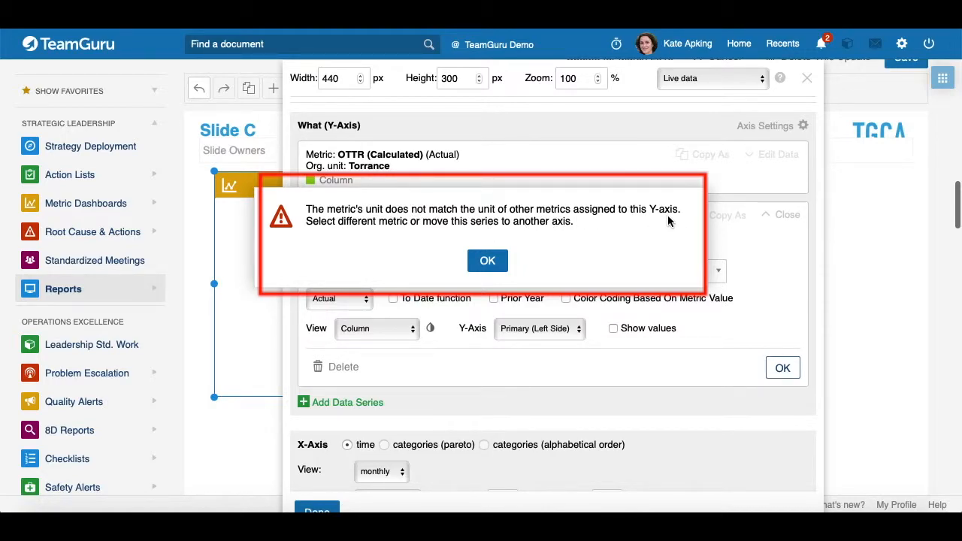
Step: Move the Orders Received series to the Secondary (Right) Y-axis and confirm its settings
left_click(483, 267)
left_click(578, 333)
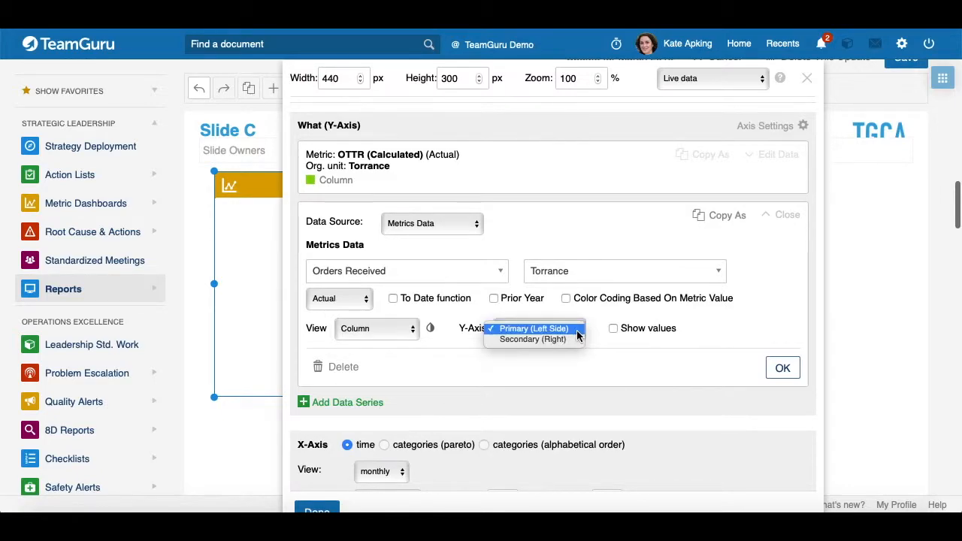
left_click(544, 339)
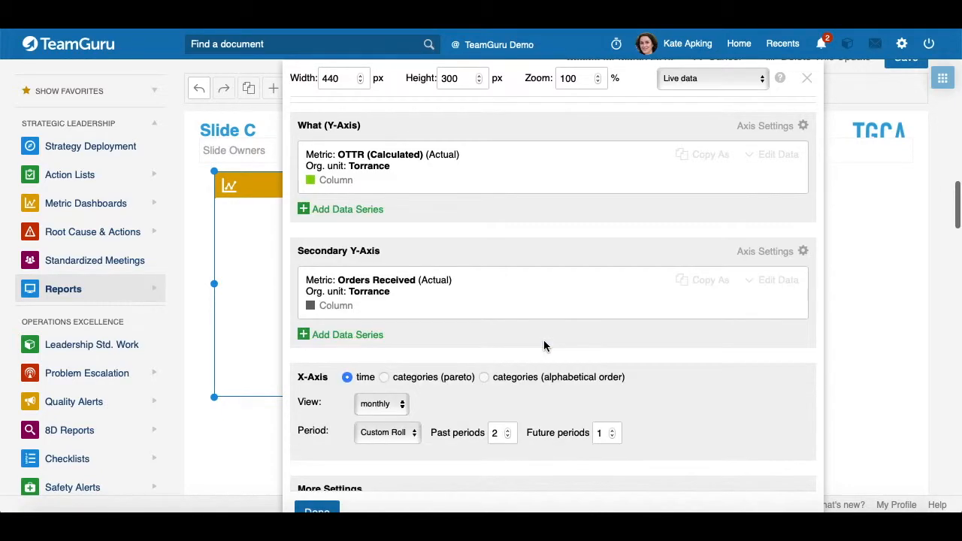
left_click(780, 280)
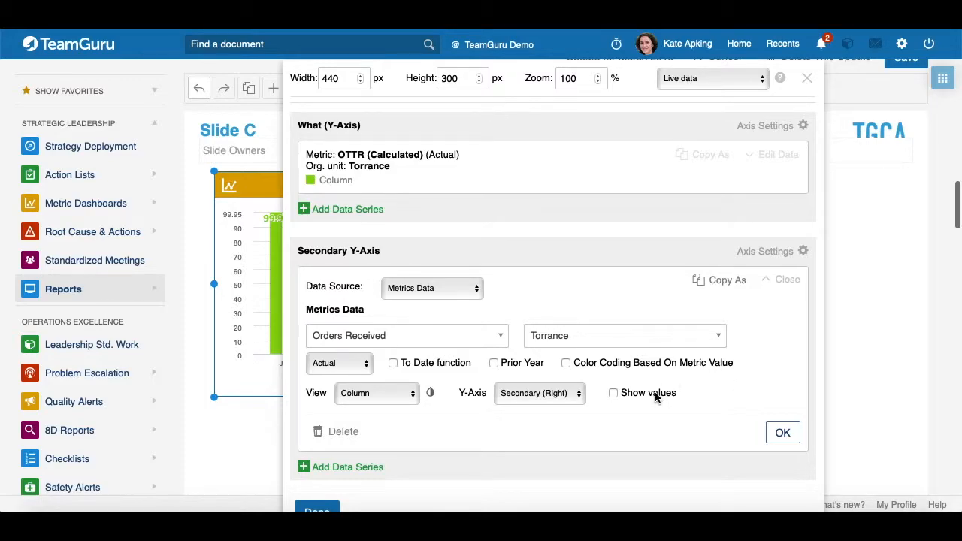
left_click(784, 434)
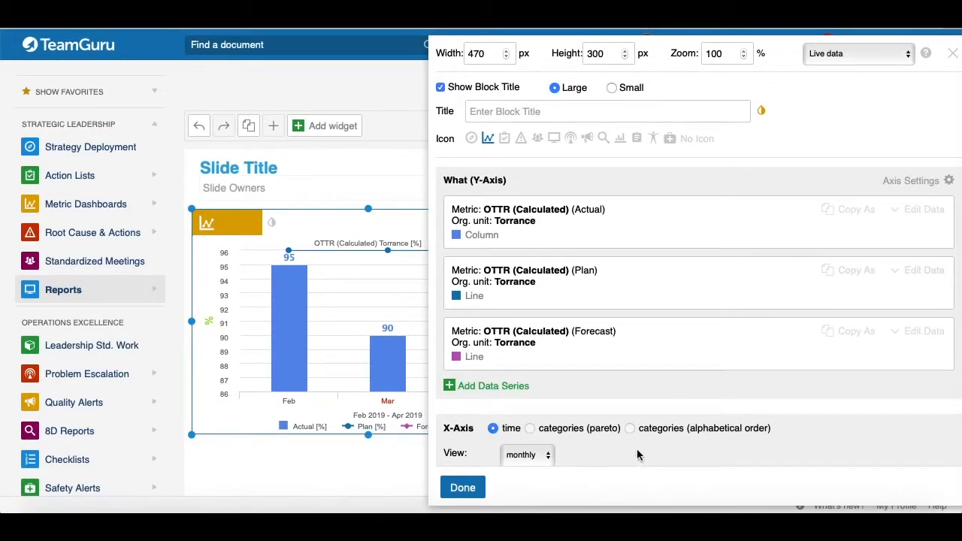
Step: Finish editing the chart widget and save the slide update
left_click(468, 490)
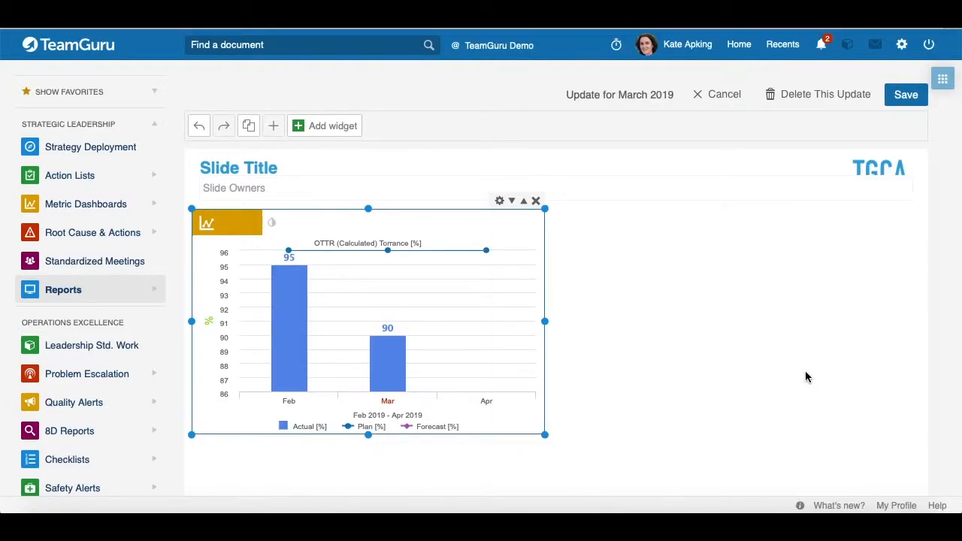
left_click(901, 96)
Step: Review the OTTR (Calculated) bar-chart statistics on the metric dashboard
left_click(298, 126)
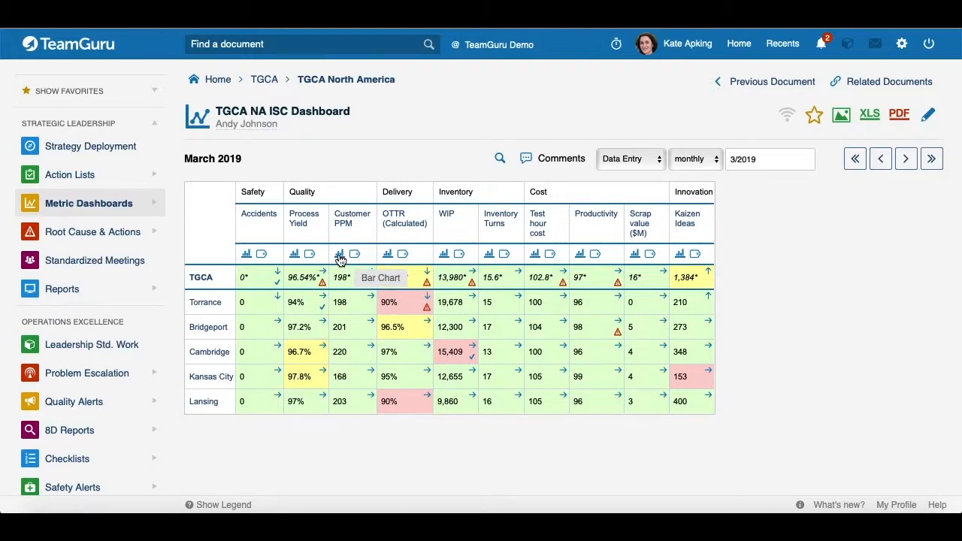
left_click(387, 254)
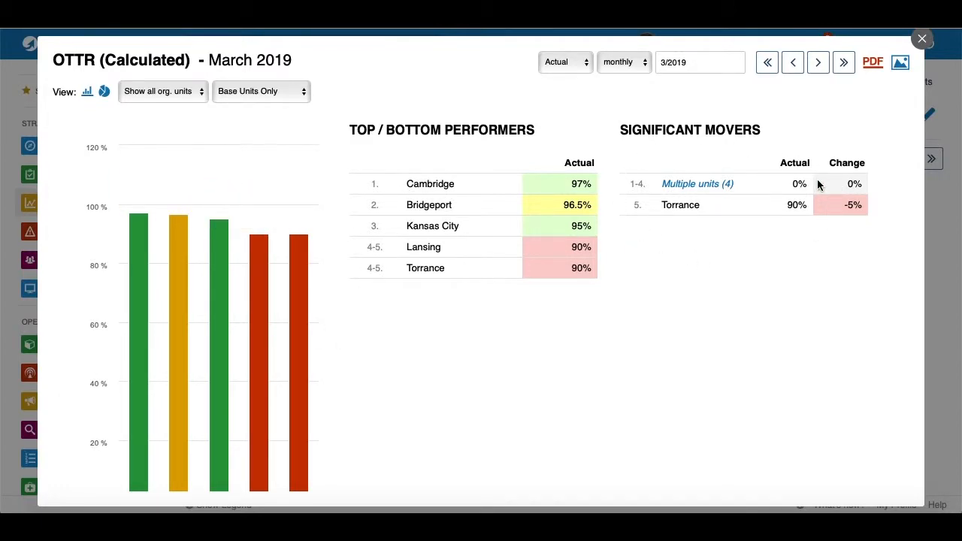
left_click(922, 38)
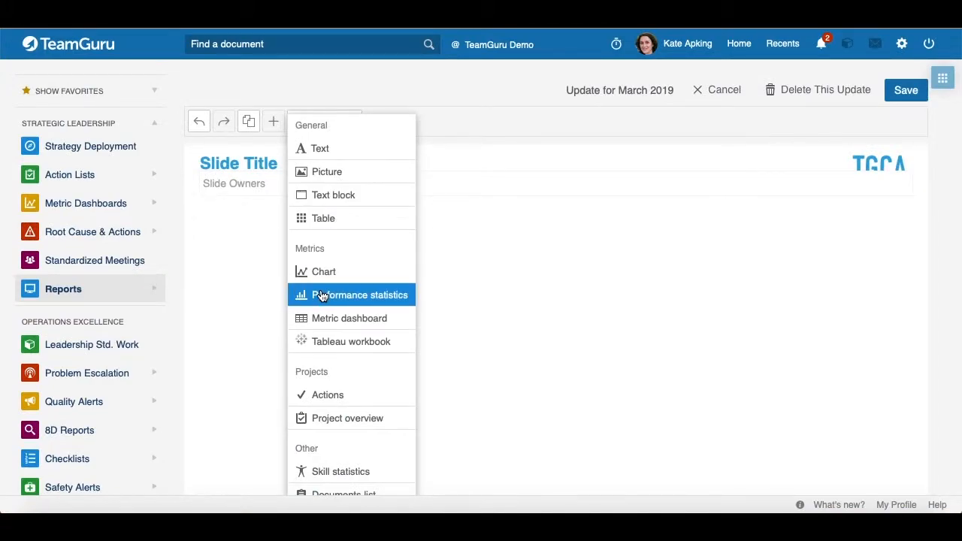
Step: Insert a Performance statistics widget with source dashboard TGCA NA ISC Dashboard and metric OTTR (Calculated)
left_click(322, 298)
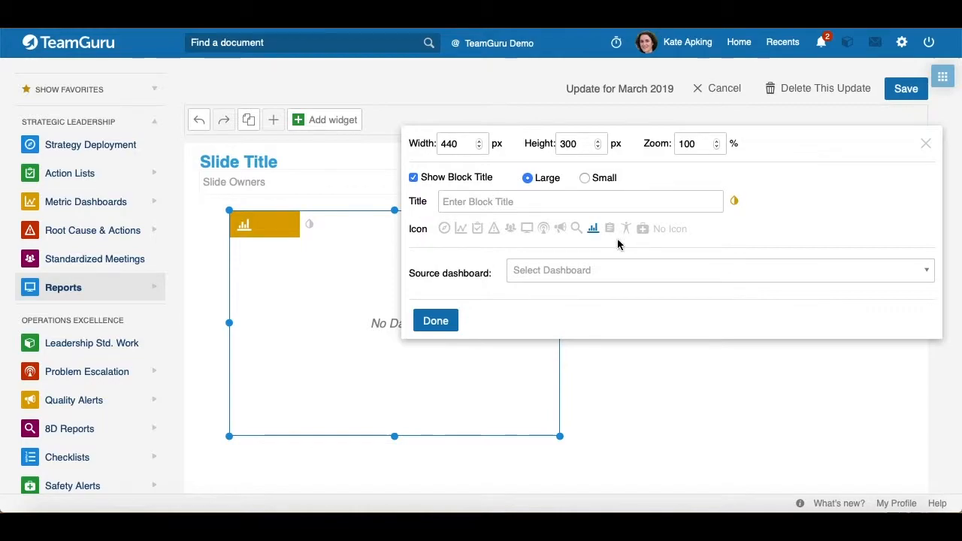
scroll(621, 200, "down", 2)
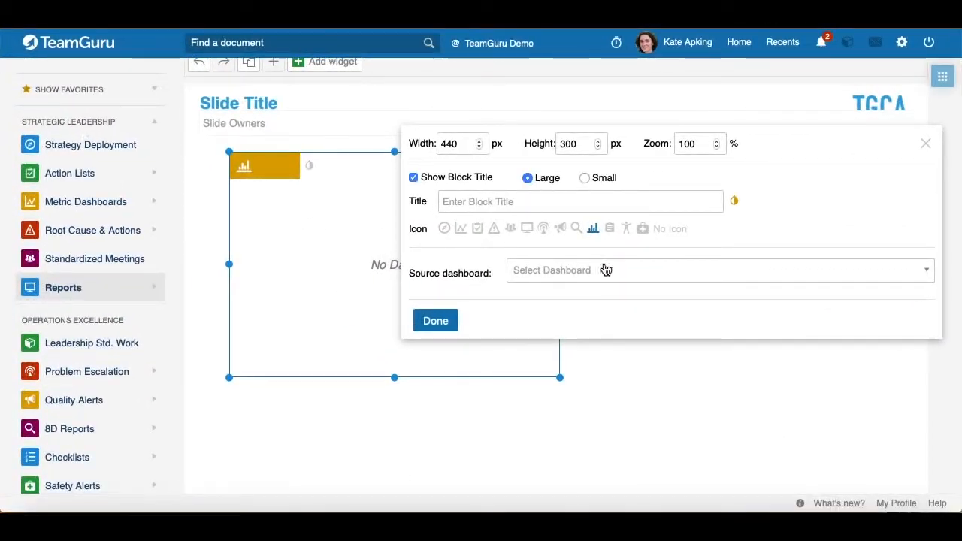
left_click(548, 275)
type("TGCA NA ISC Dashboard")
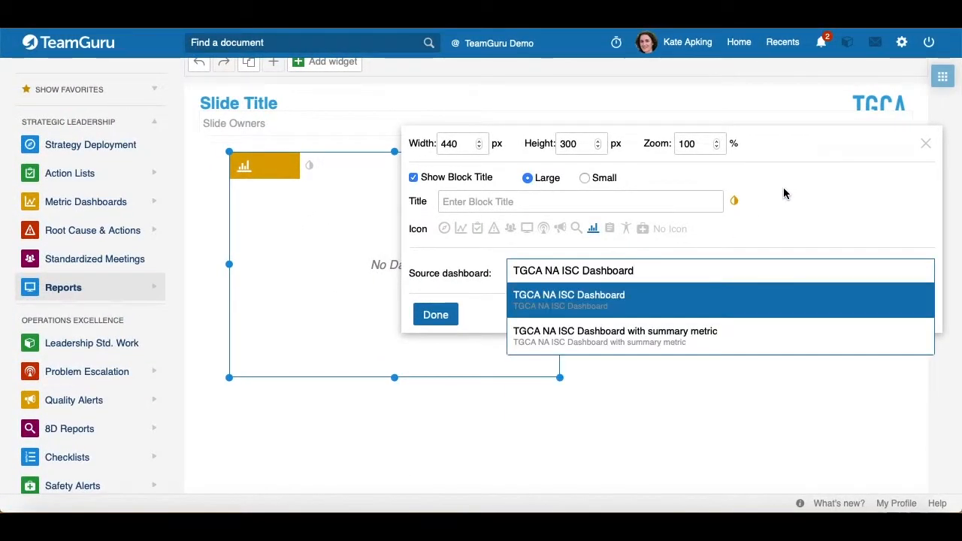
left_click(585, 297)
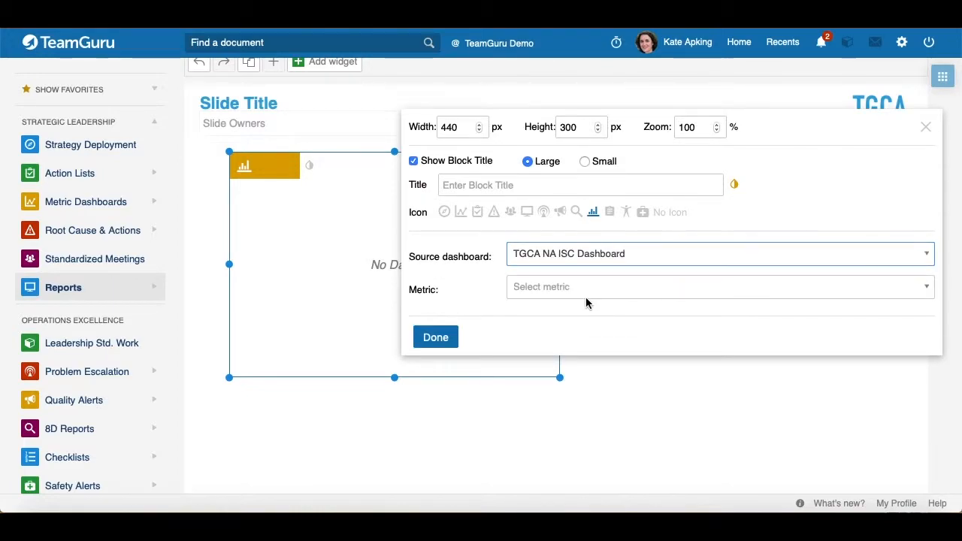
left_click(550, 293)
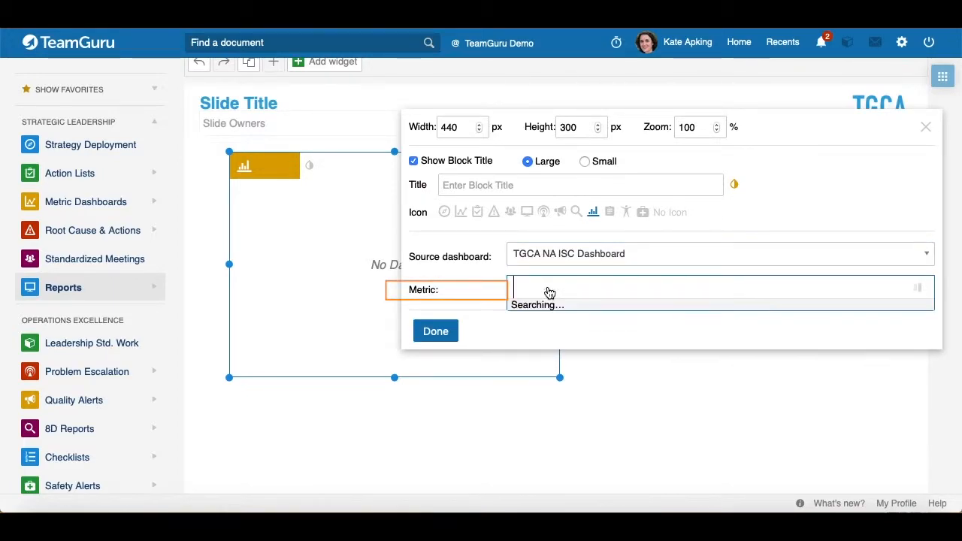
type("Ottr")
left_click(560, 313)
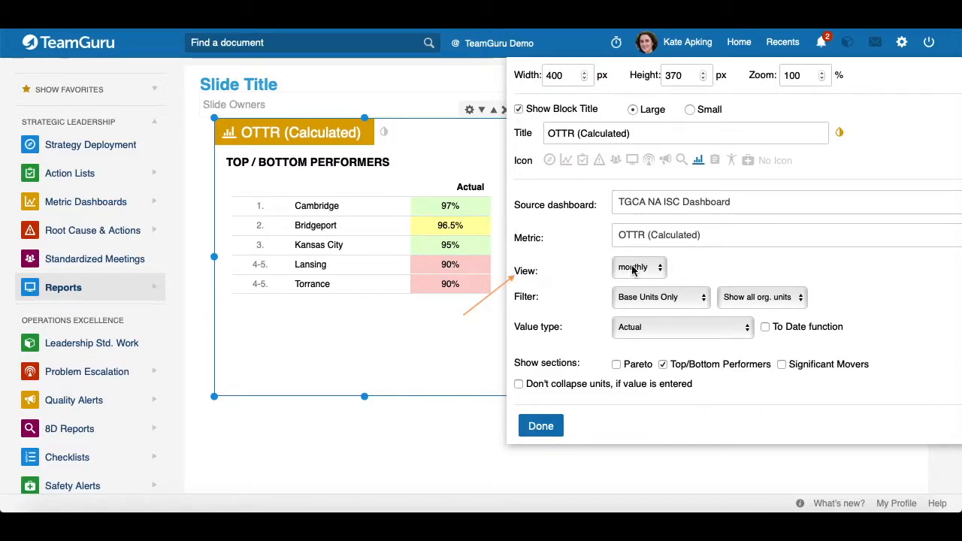
Step: Preview the widget with the Summary Units Only and then All Units filters
left_click(659, 268)
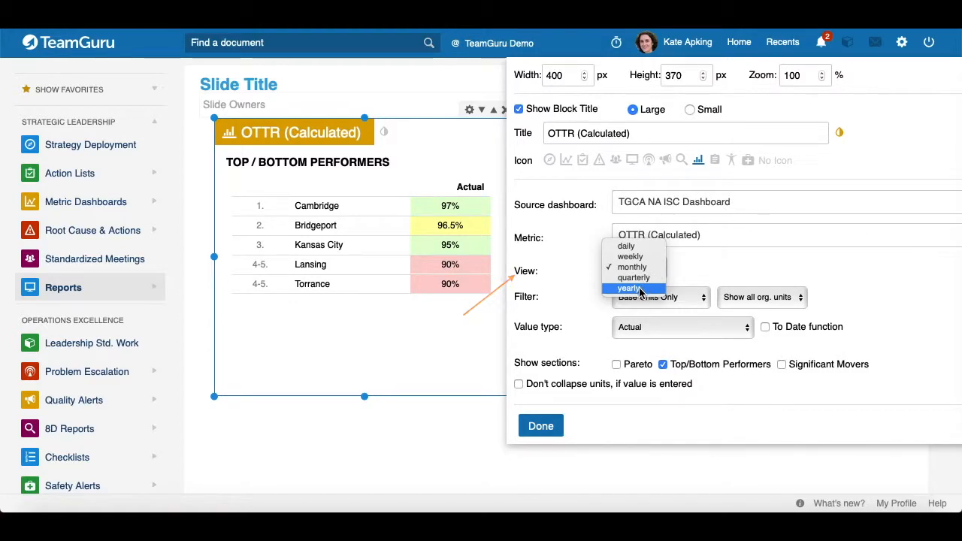
left_click(556, 293)
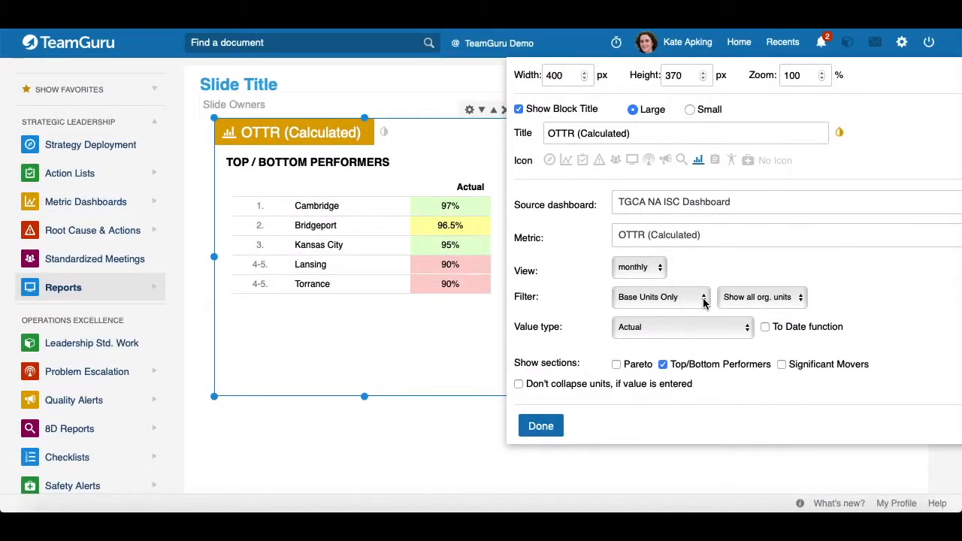
left_click(349, 175)
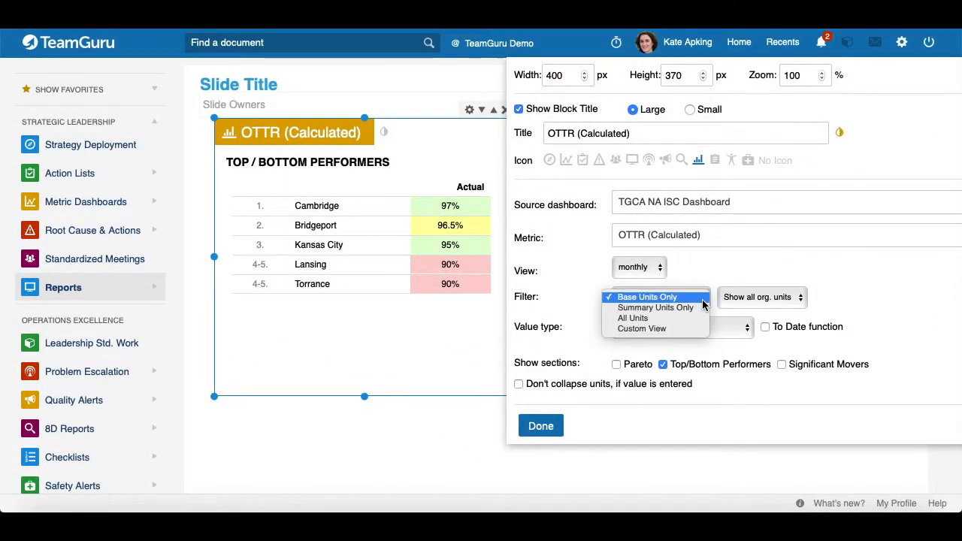
left_click(658, 308)
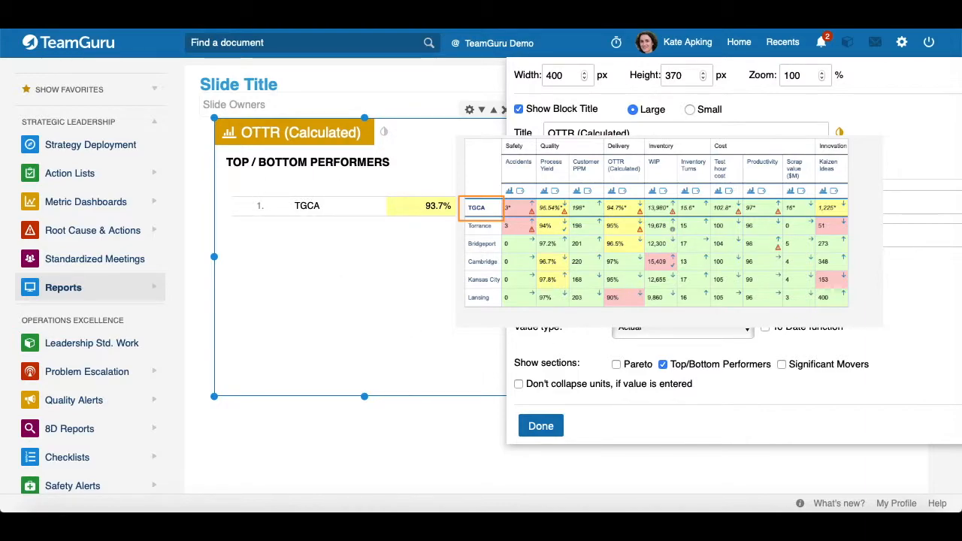
left_click(654, 297)
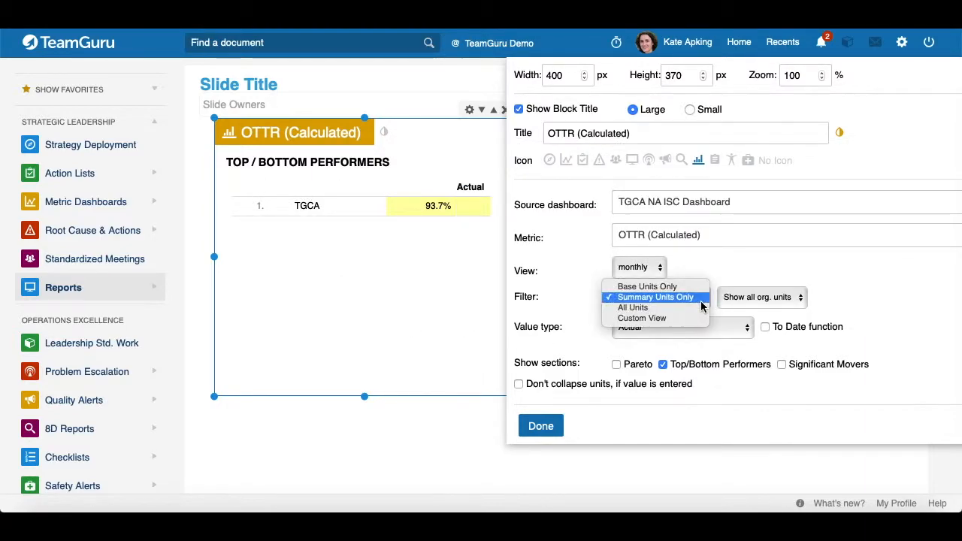
left_click(655, 308)
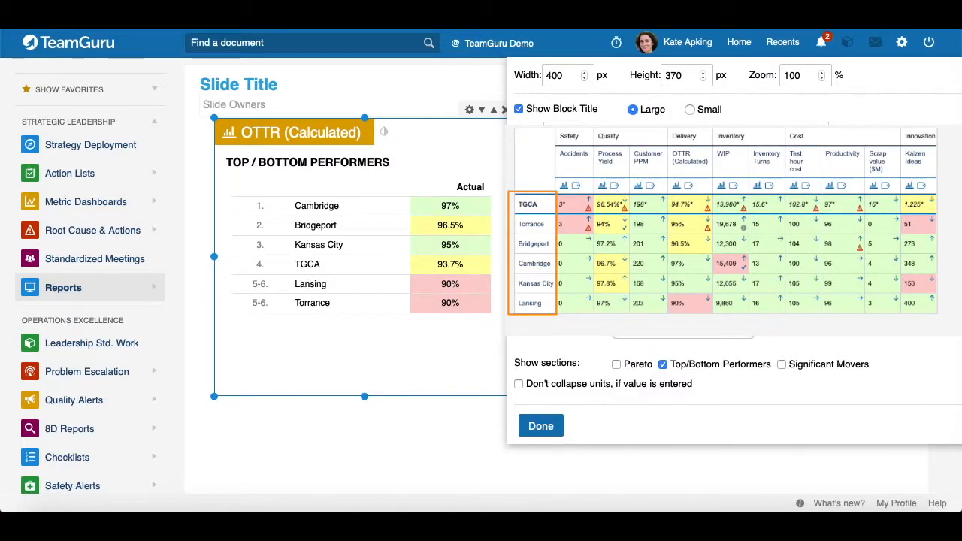
Step: Set the widget's filter to Custom View and open the org. units selection
left_click(706, 301)
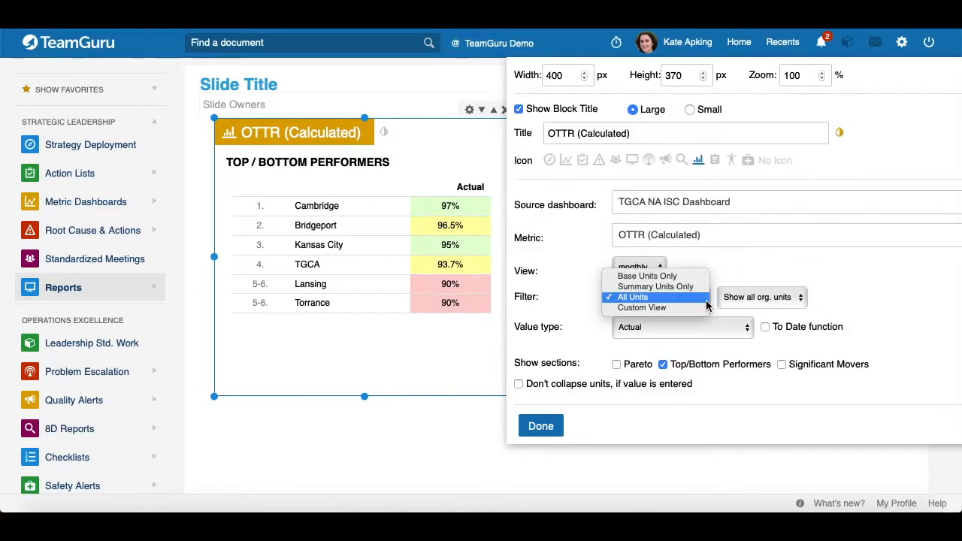
left_click(660, 308)
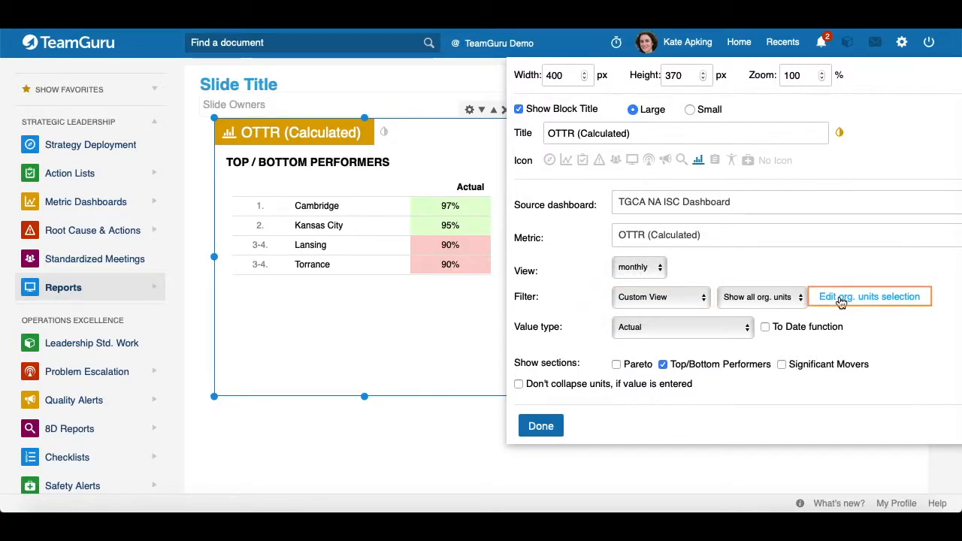
left_click(841, 298)
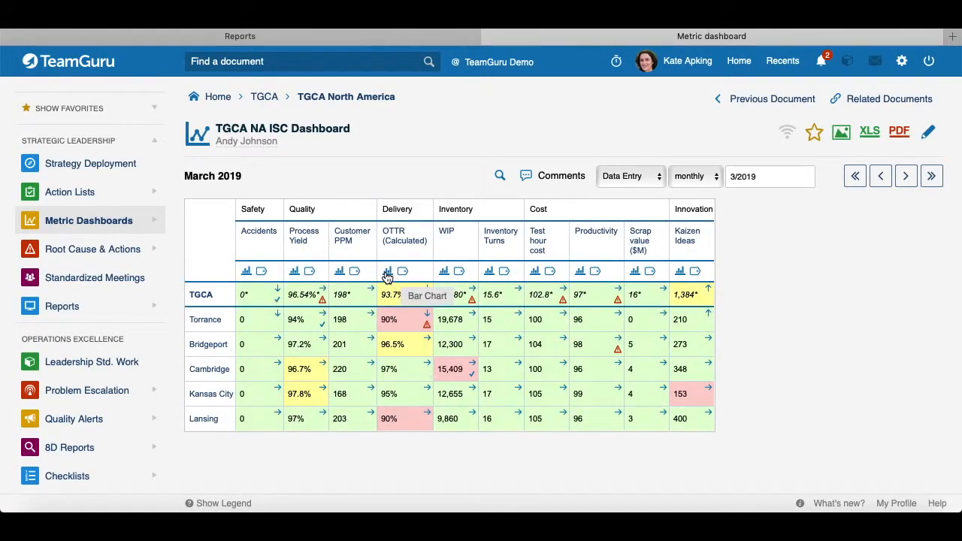
Step: On the metric dashboard, open OTTR statistics with a Custom View filter and review its org. units selection
left_click(387, 272)
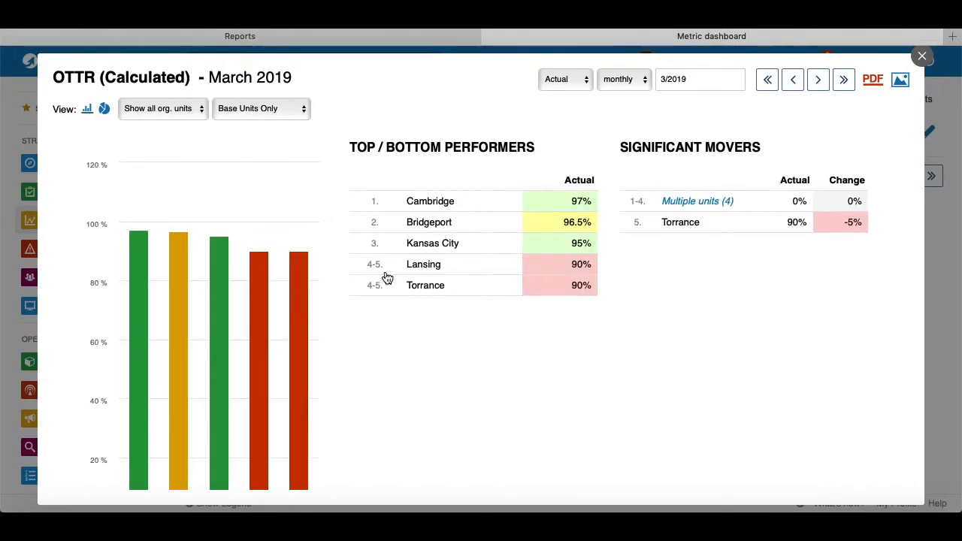
left_click(305, 109)
left_click(253, 140)
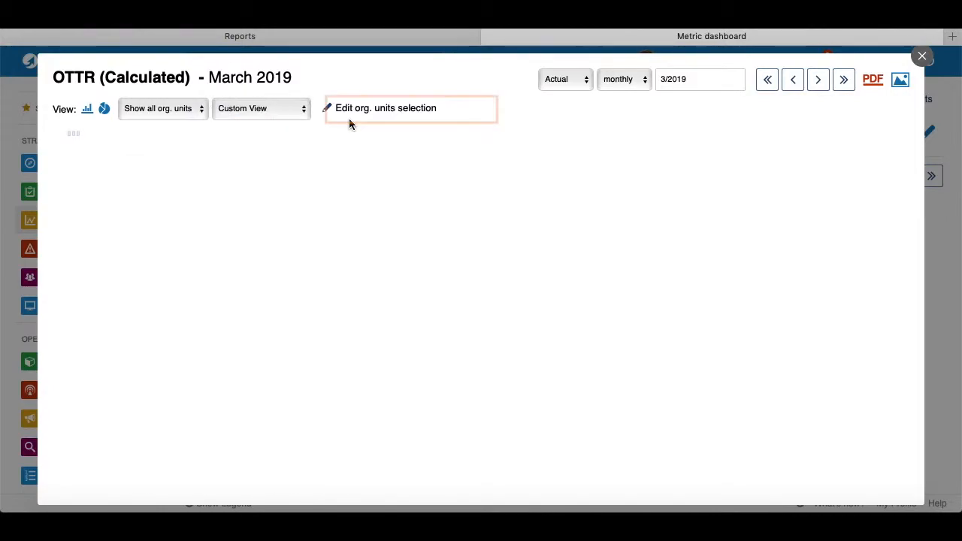
left_click(362, 110)
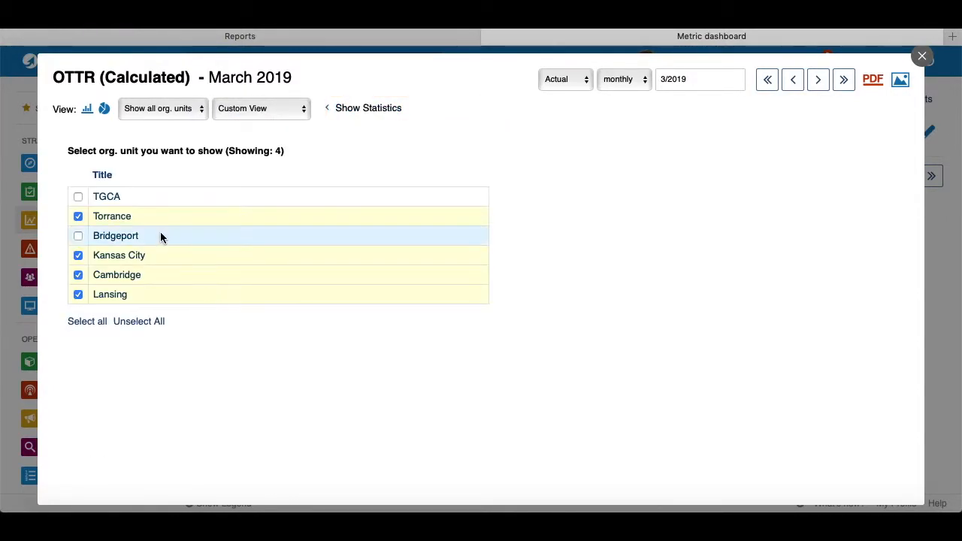
left_click(78, 218)
left_click(79, 218)
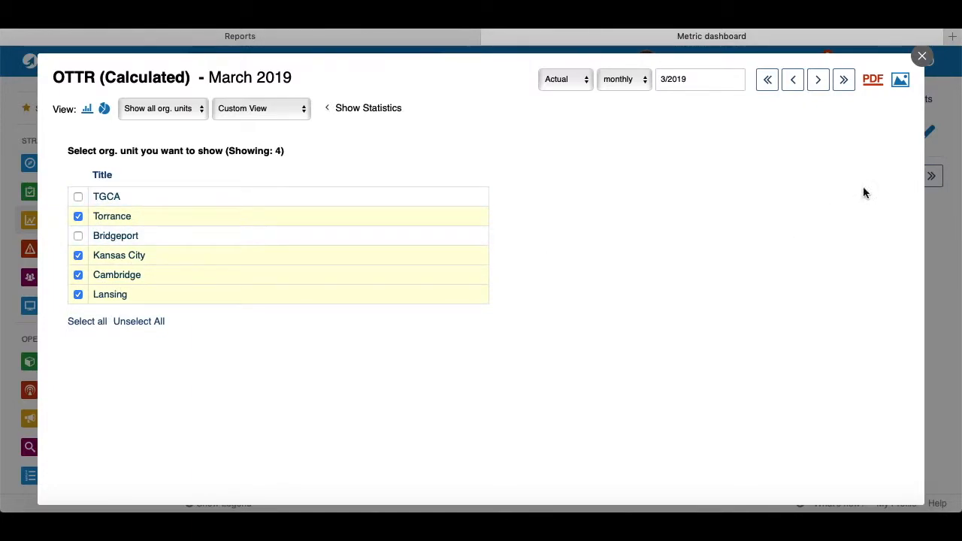
Step: Close the OTTR statistics popup and switch back to the report slide's widget settings
left_click(922, 56)
key("ctrl+Up")
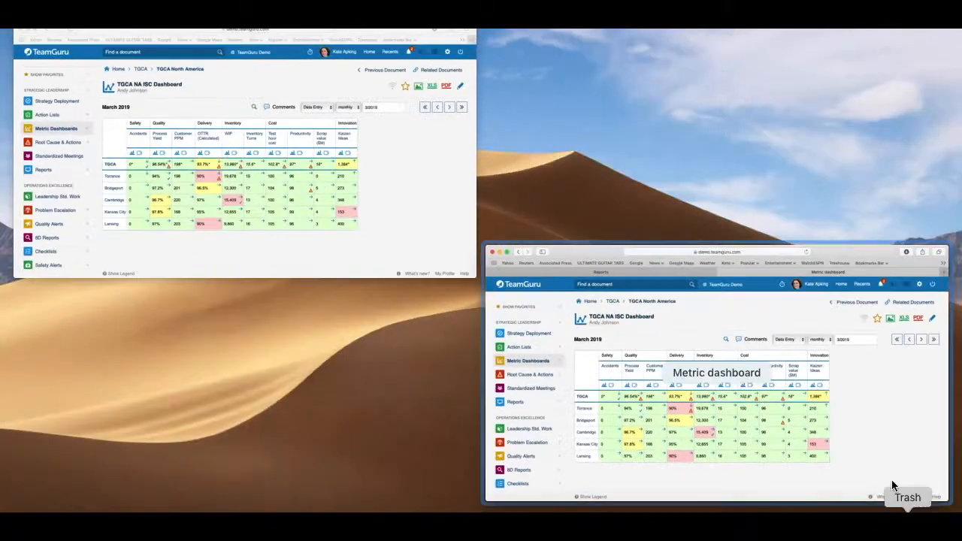
left_click(601, 352)
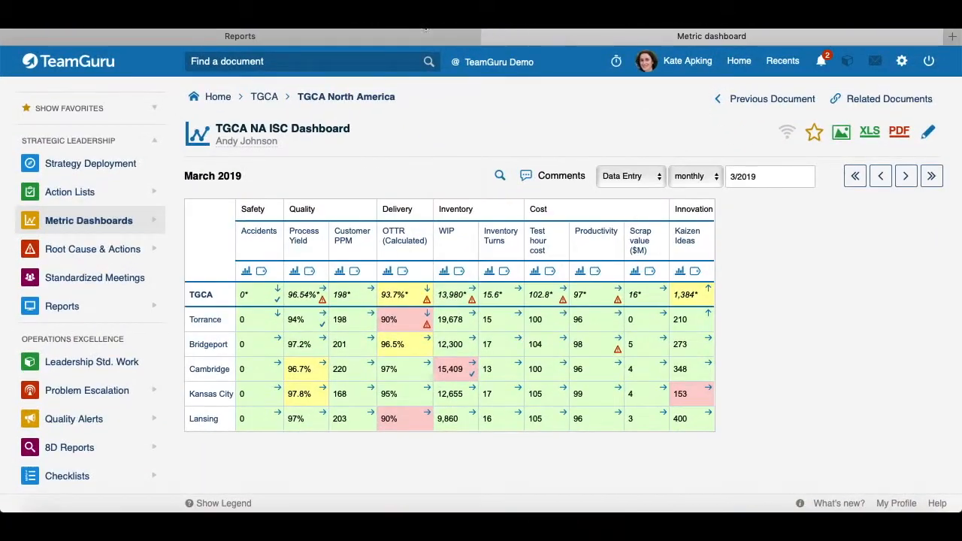
left_click(351, 39)
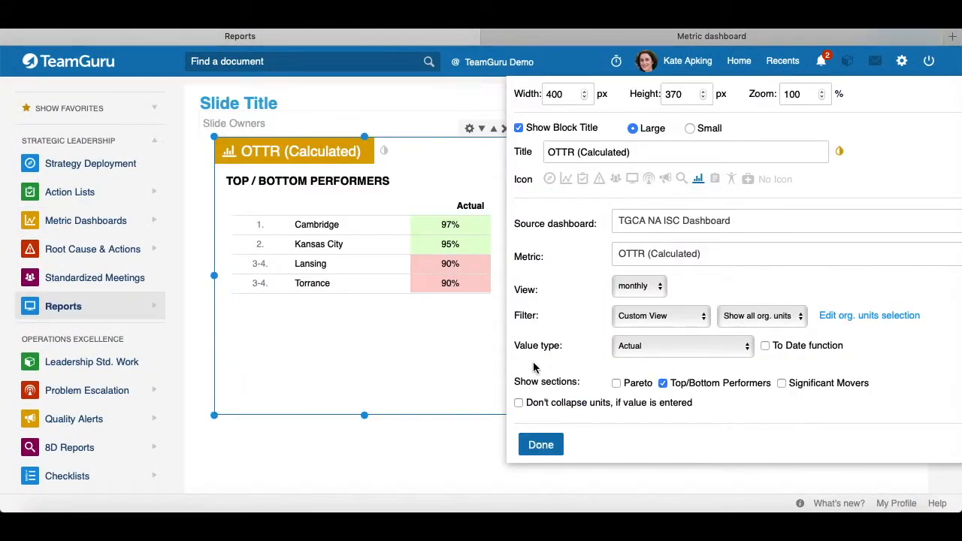
scroll(556, 344, "down", 1)
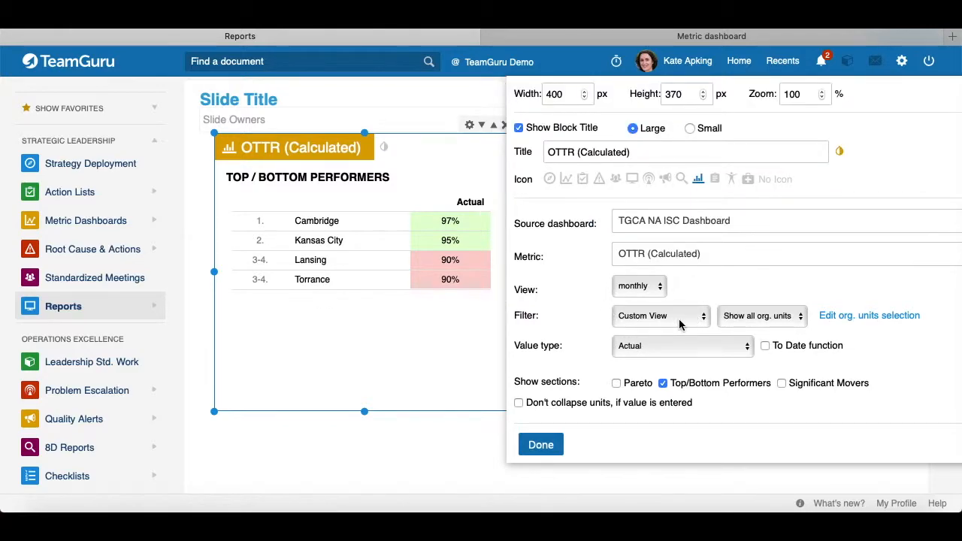
scroll(680, 324, "down", 1)
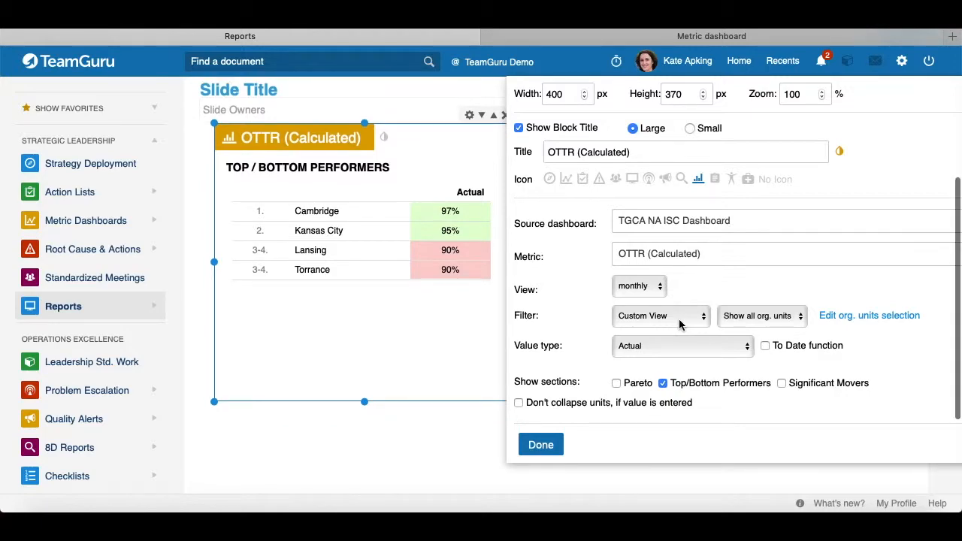
Step: Review the available org. units ranking options and value type options without changing them
left_click(800, 319)
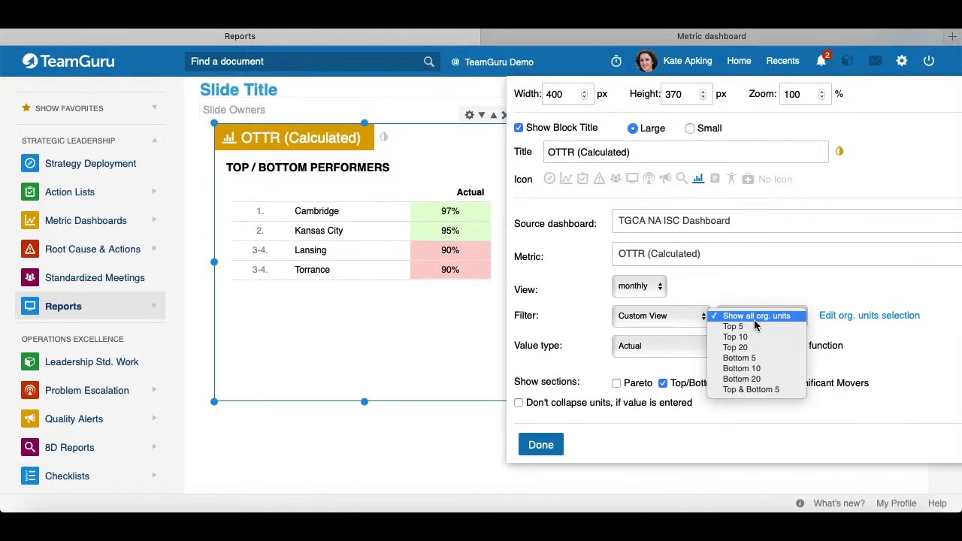
left_click(881, 340)
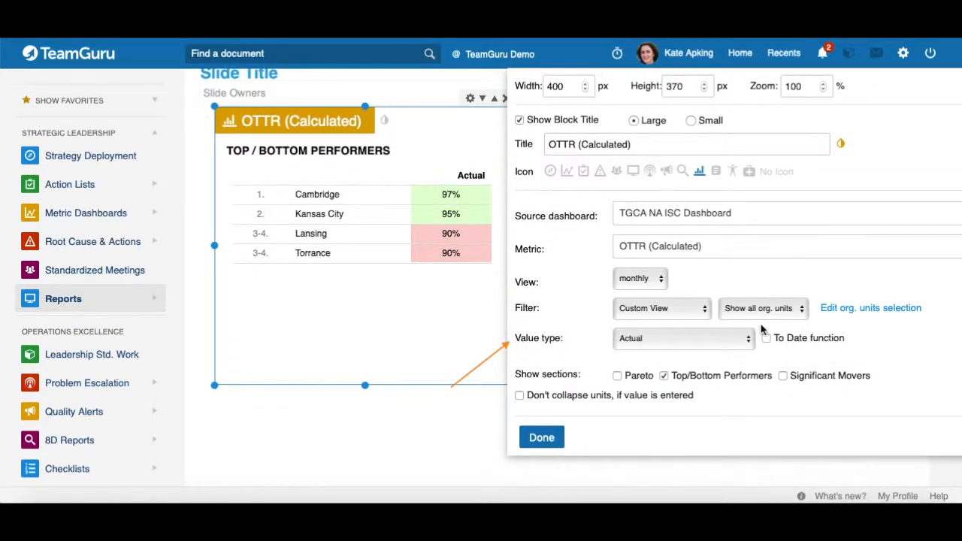
left_click(748, 344)
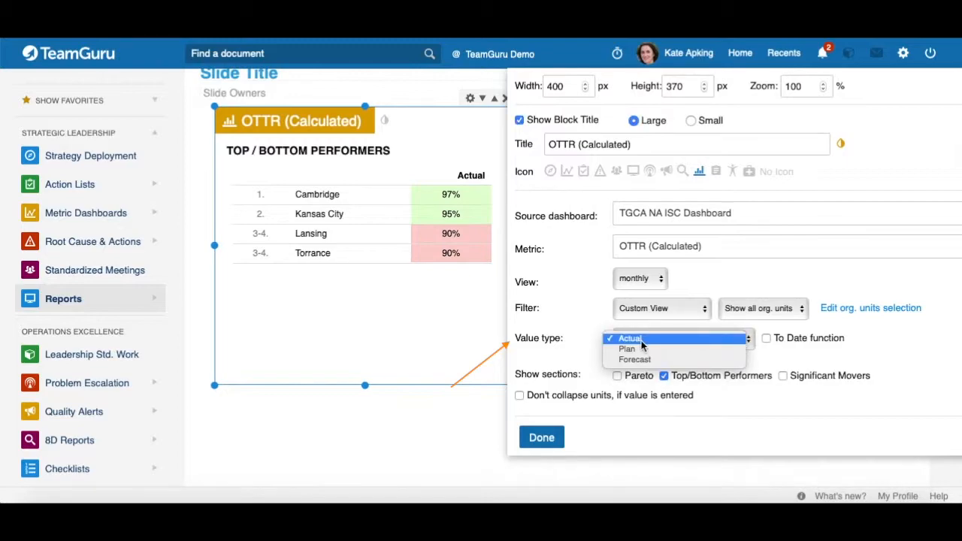
left_click(805, 360)
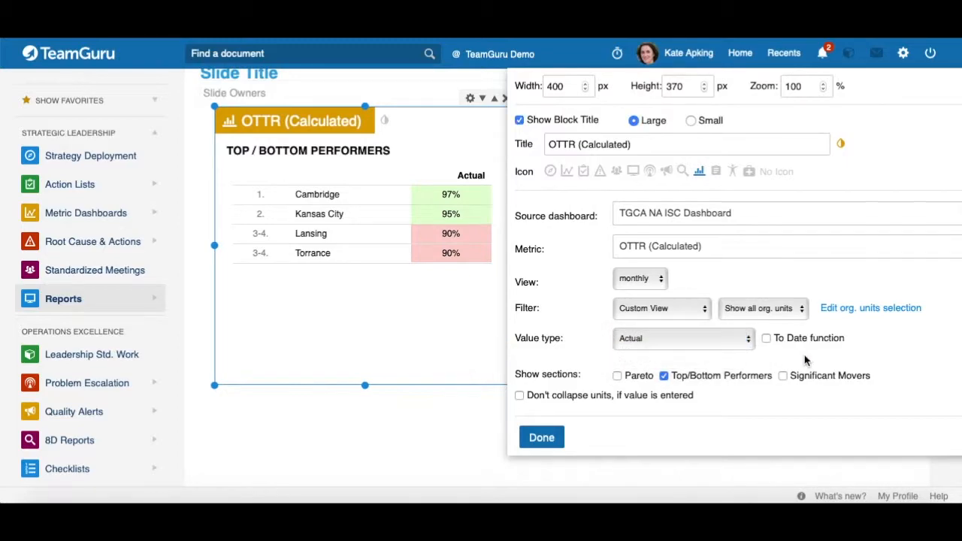
Step: Try the To Date function with YTD and then QTD, then switch it off again
left_click(766, 339)
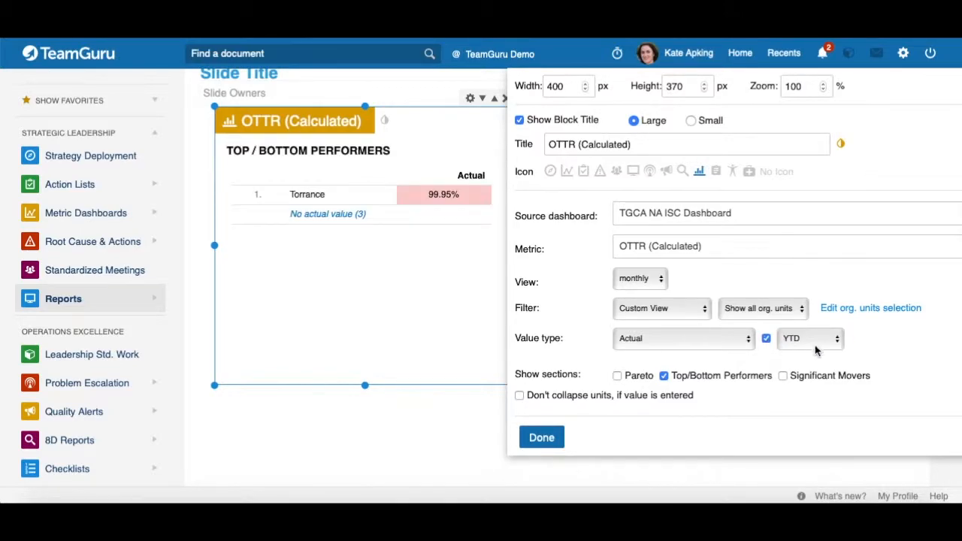
left_click(837, 344)
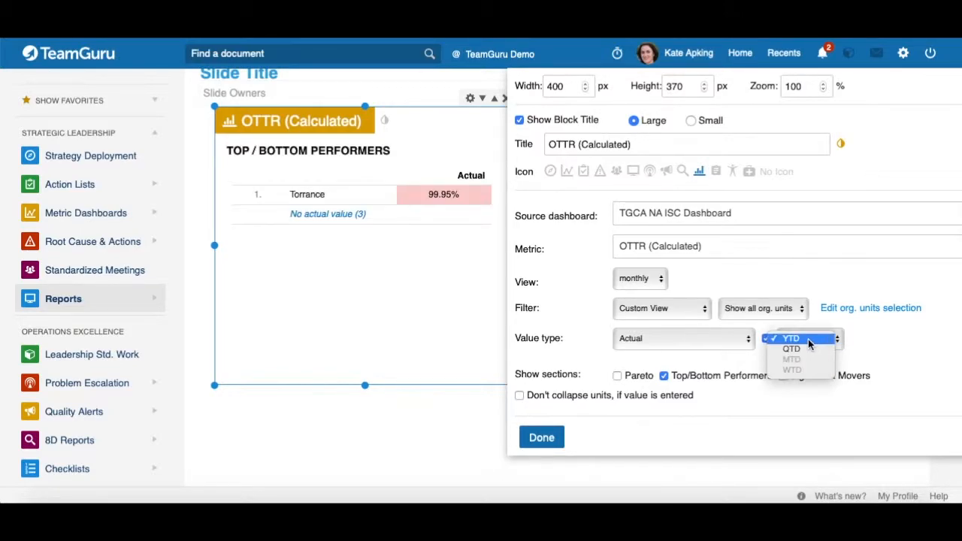
left_click(804, 348)
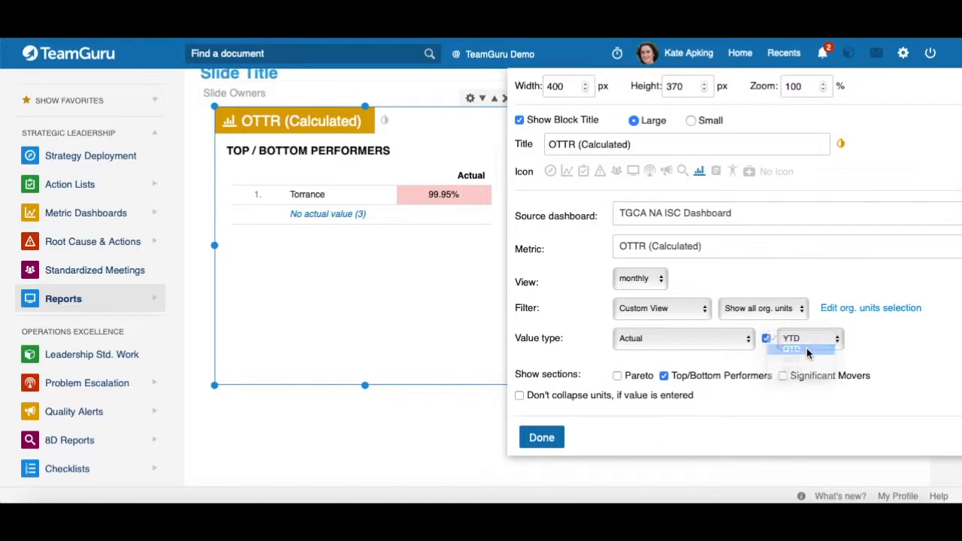
left_click(766, 339)
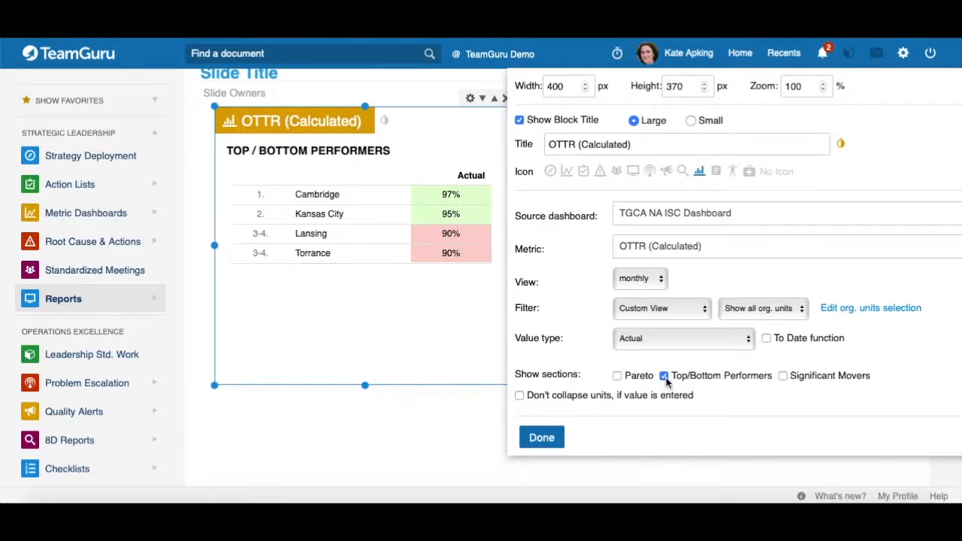
Step: Enable the Pareto and Significant Movers sections and widen the widget to about 910 px
left_click(616, 376)
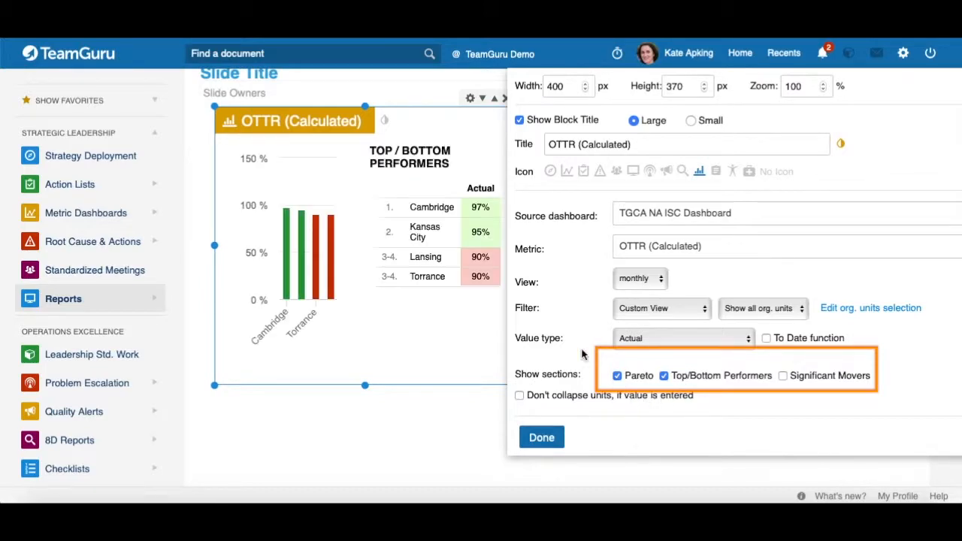
left_click(783, 376)
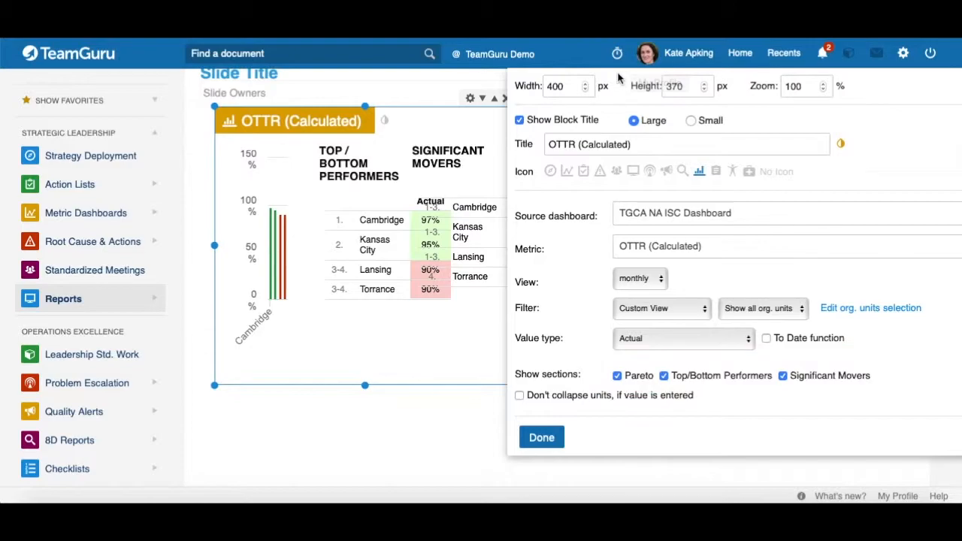
left_click_drag(516, 245, 899, 217)
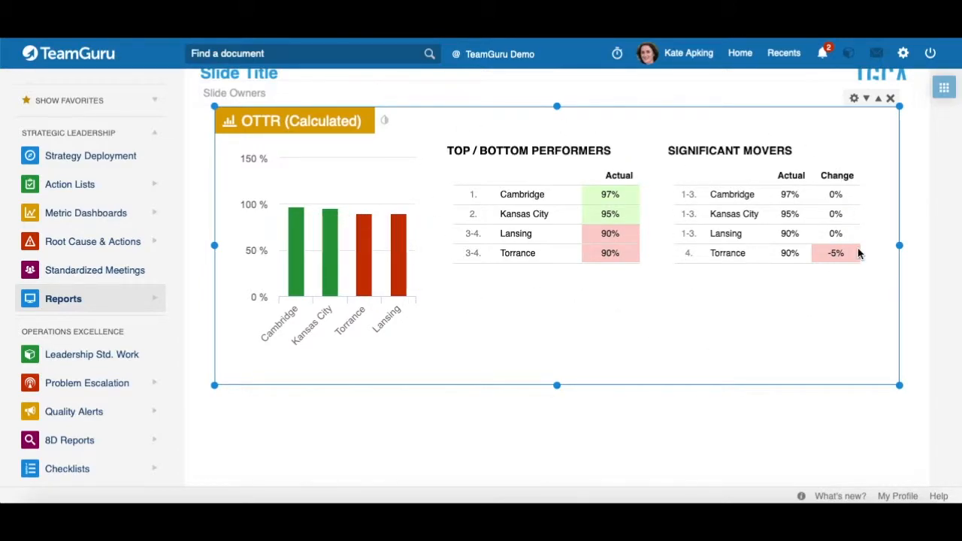
Step: Reopen the widget settings, toggle Don't collapse units on and off, and close the settings
left_click(854, 97)
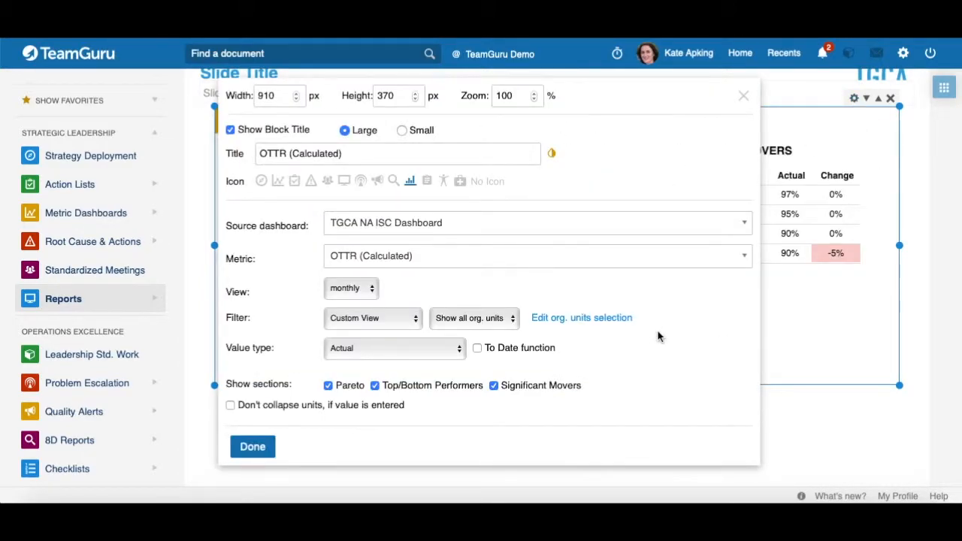
scroll(636, 323, "down", 1)
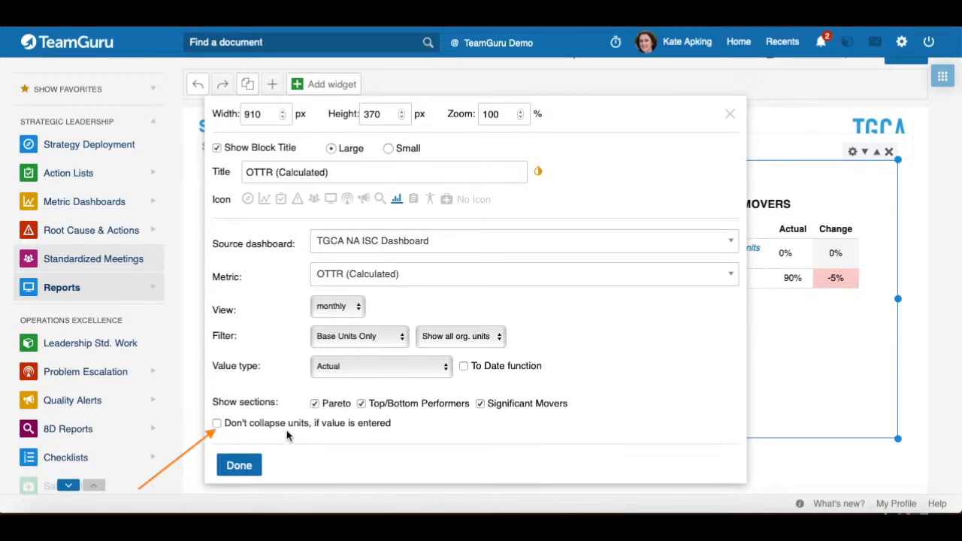
left_click(614, 111)
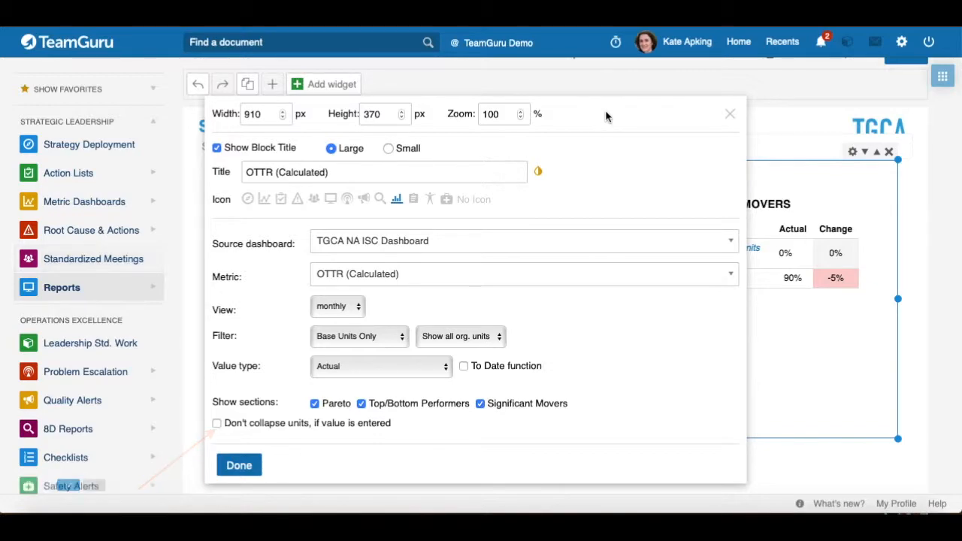
left_click_drag(611, 114, 511, 100)
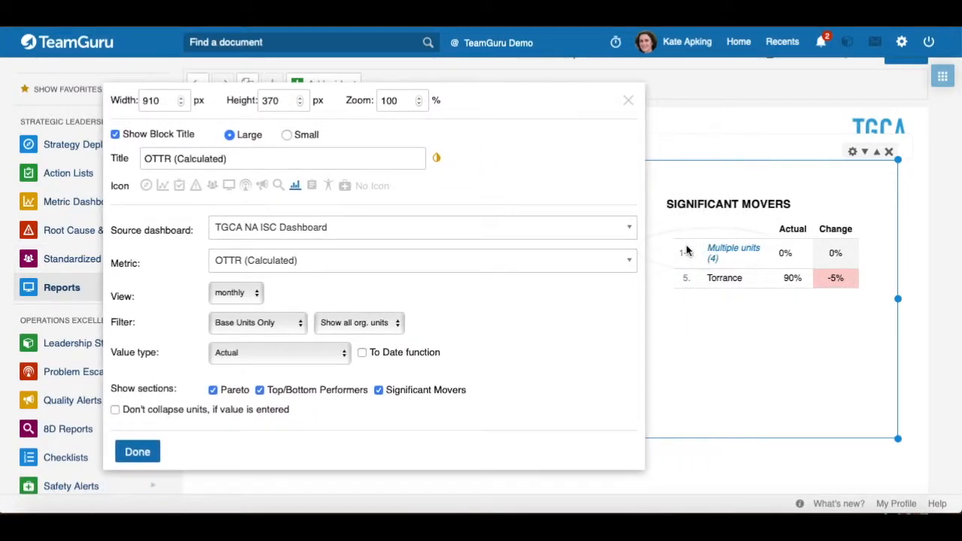
left_click_drag(496, 100, 718, 97)
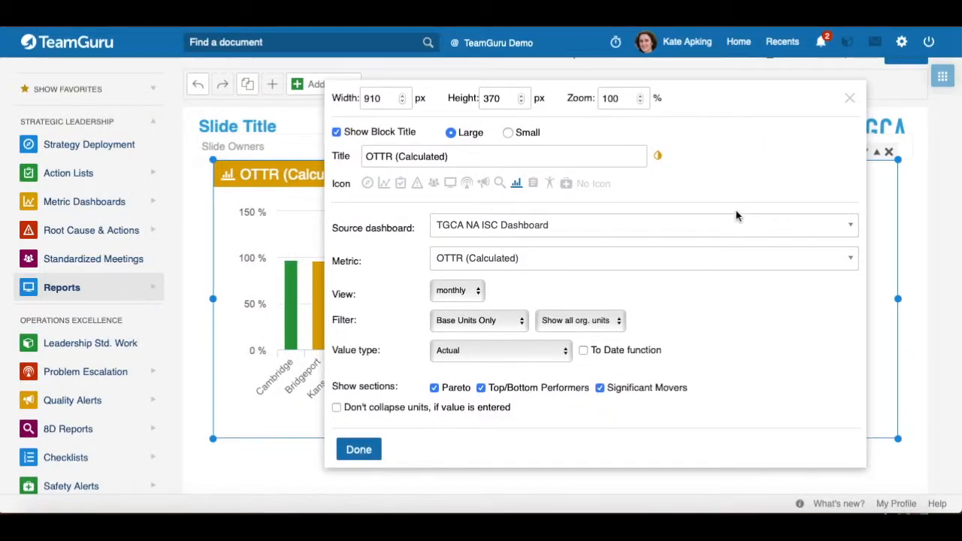
left_click(337, 408)
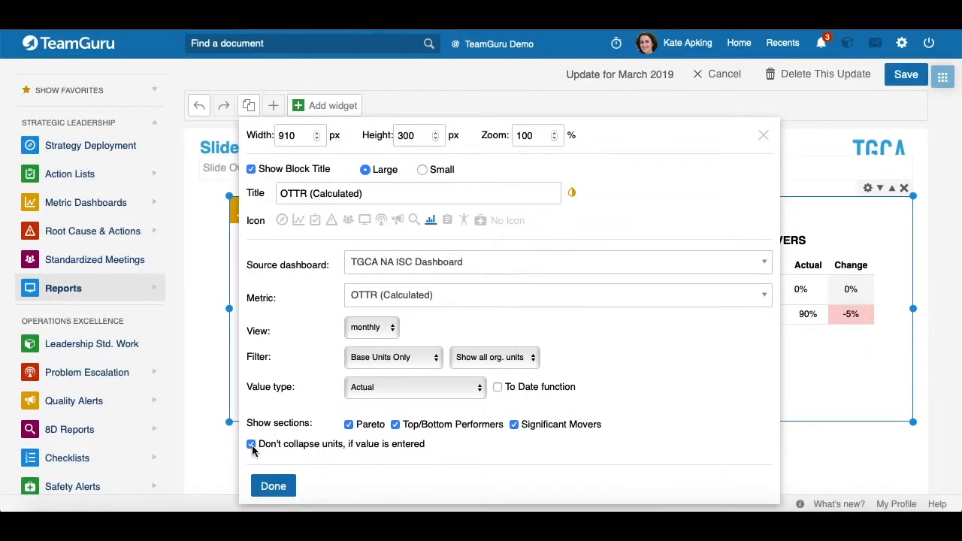
left_click(251, 445)
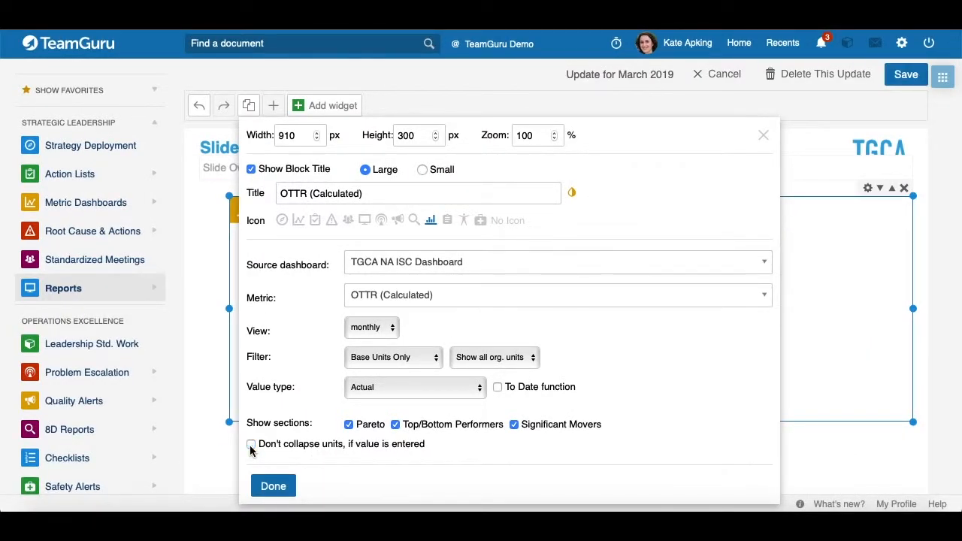
left_click(273, 486)
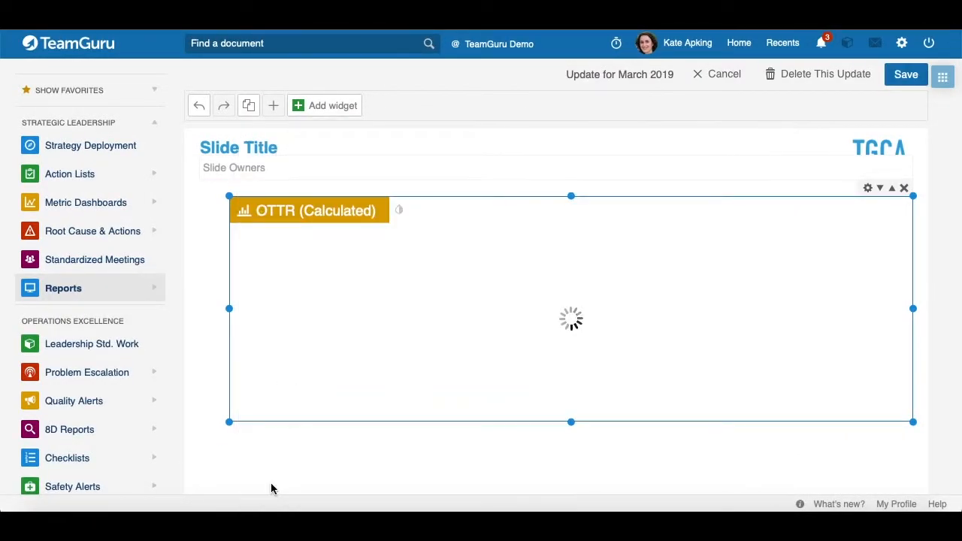
Step: Delete the statistics widget and add a Metric dashboard widget to the slide
left_click(904, 188)
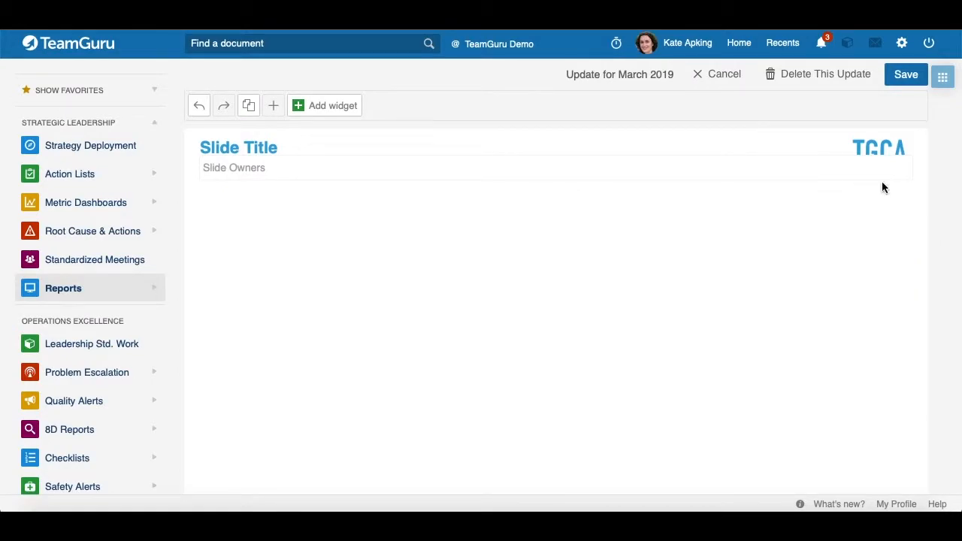
left_click(317, 107)
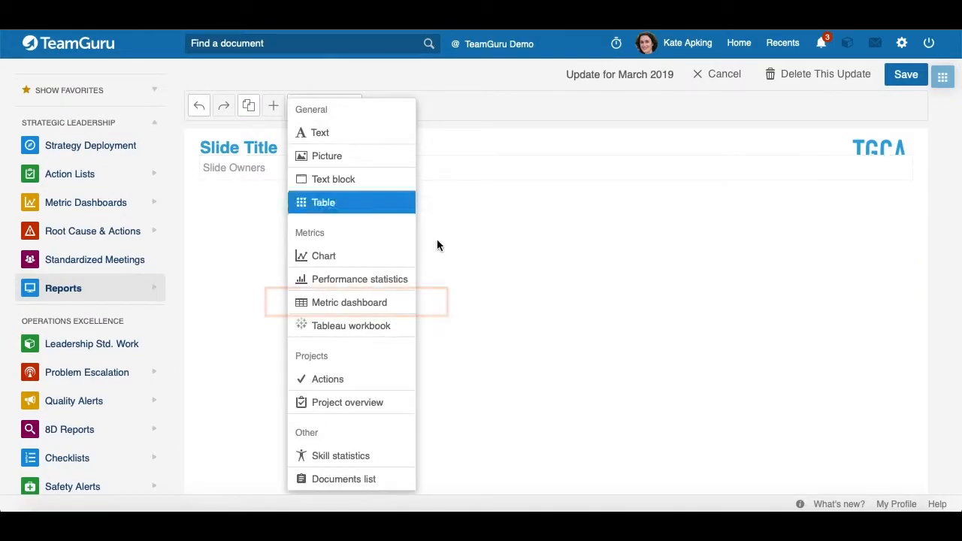
left_click(350, 303)
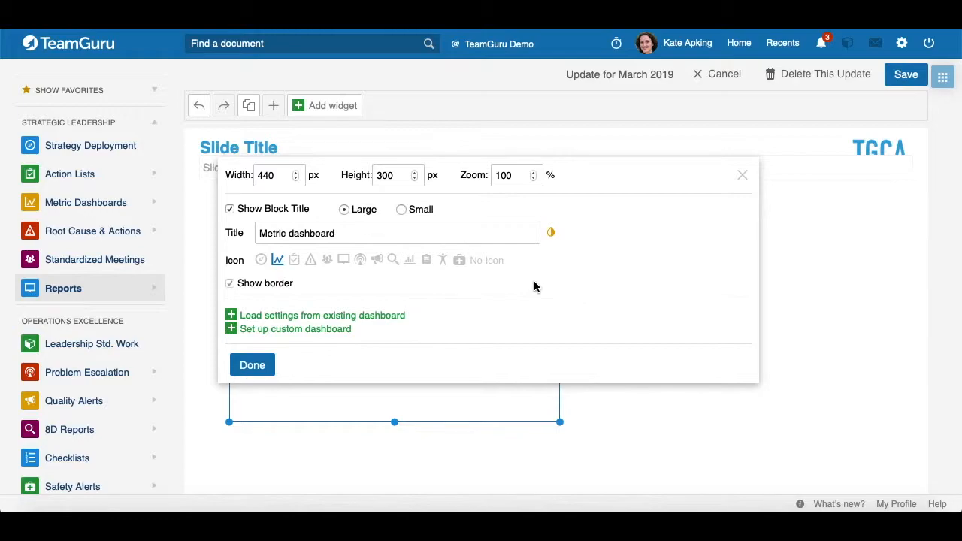
scroll(535, 285, "down", 1)
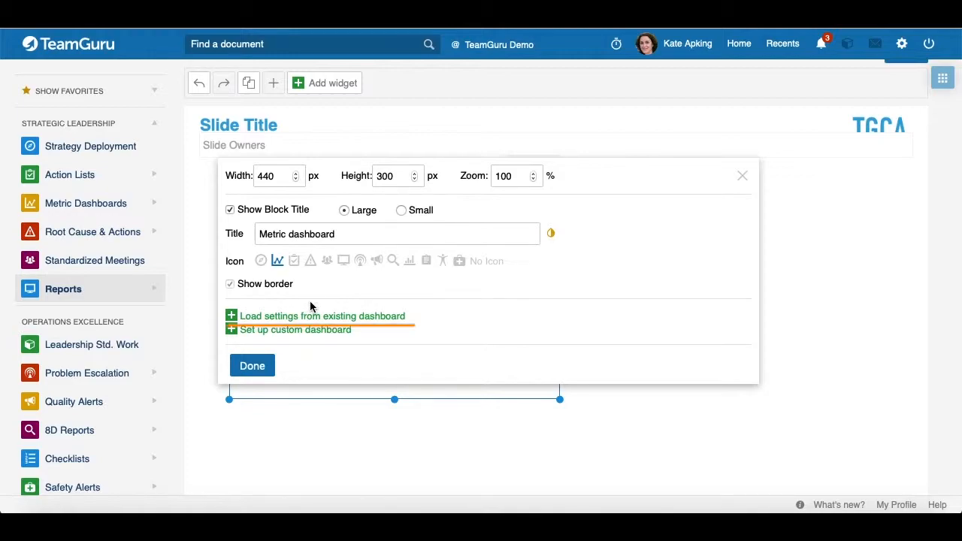
Step: Load the metric dashboard widget's settings from the existing TGCA NA ISC Dashboard
left_click(233, 319)
left_click(233, 319)
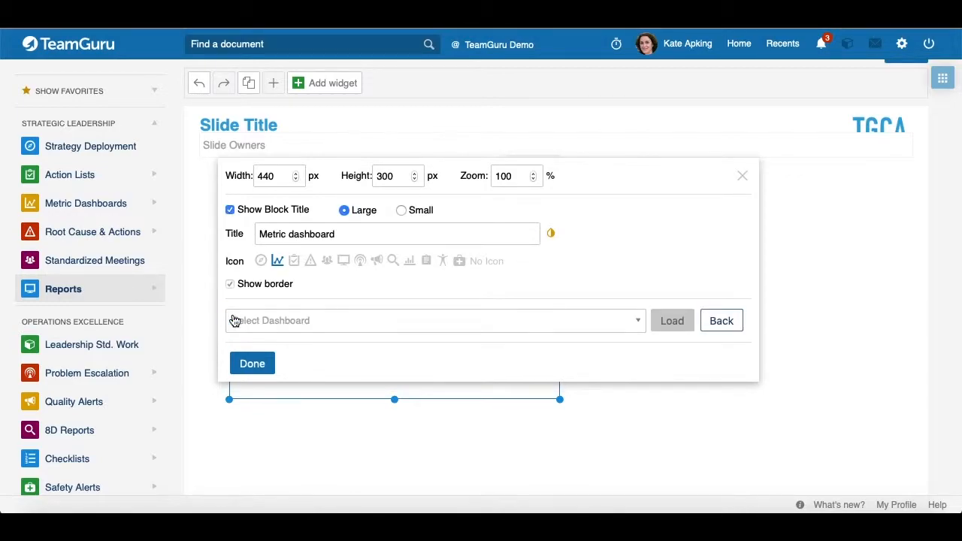
left_click(276, 325)
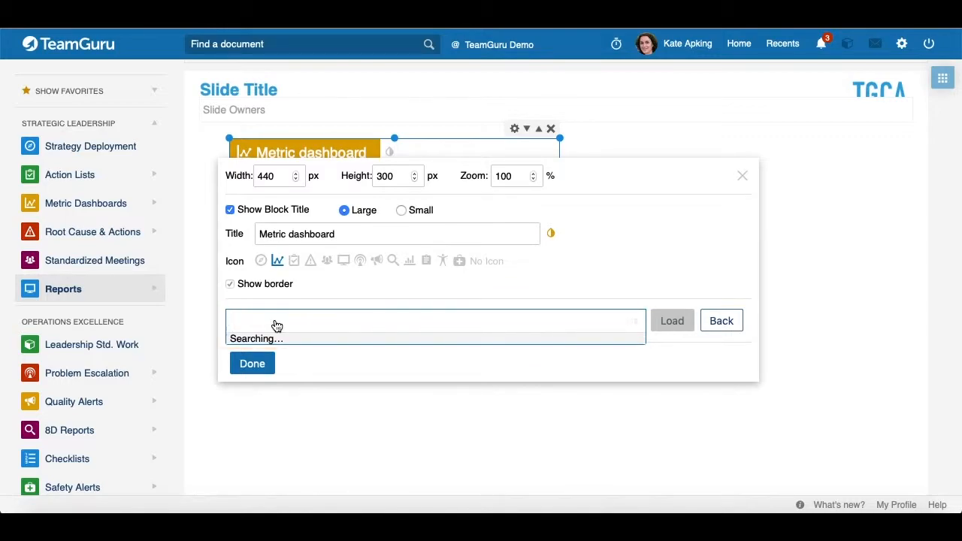
type("T")
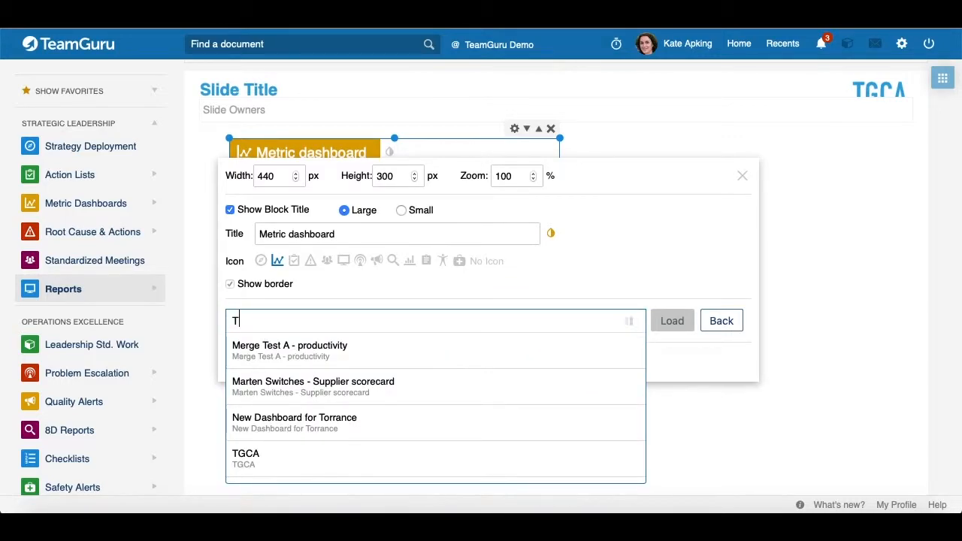
type("GCA NA")
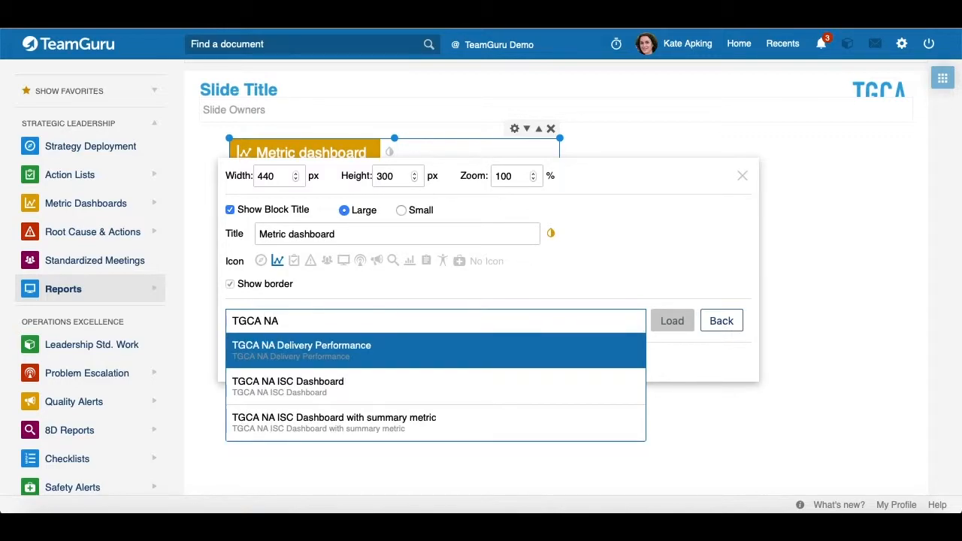
left_click(291, 387)
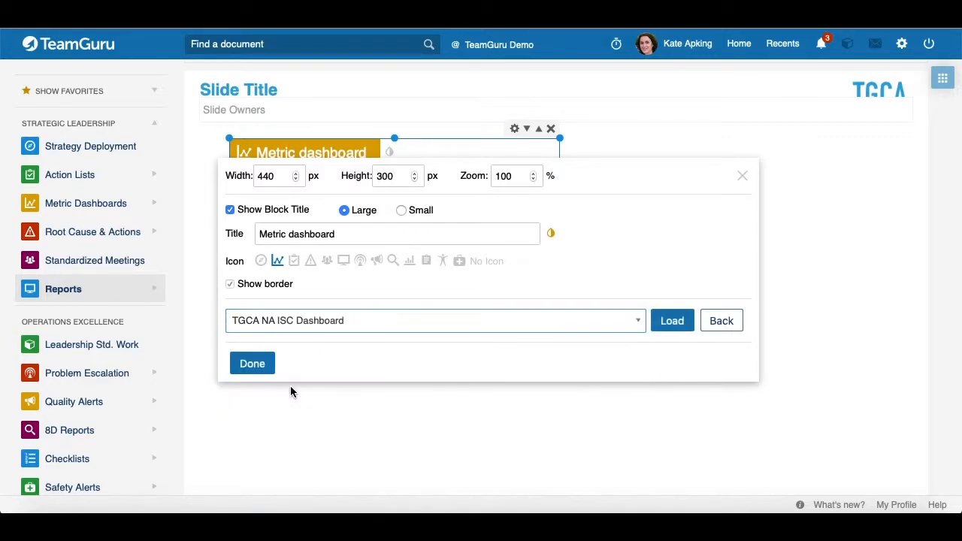
left_click(673, 323)
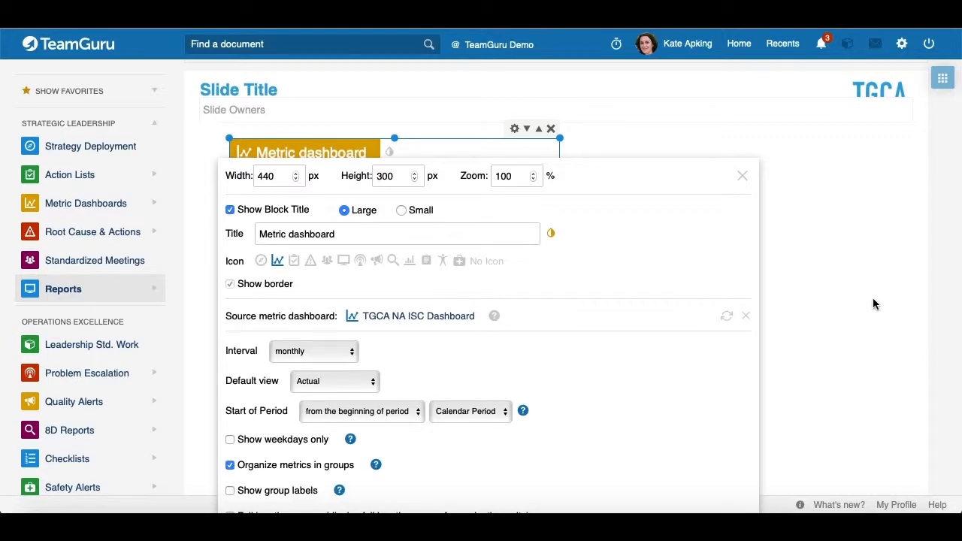
scroll(601, 344, "down", 5)
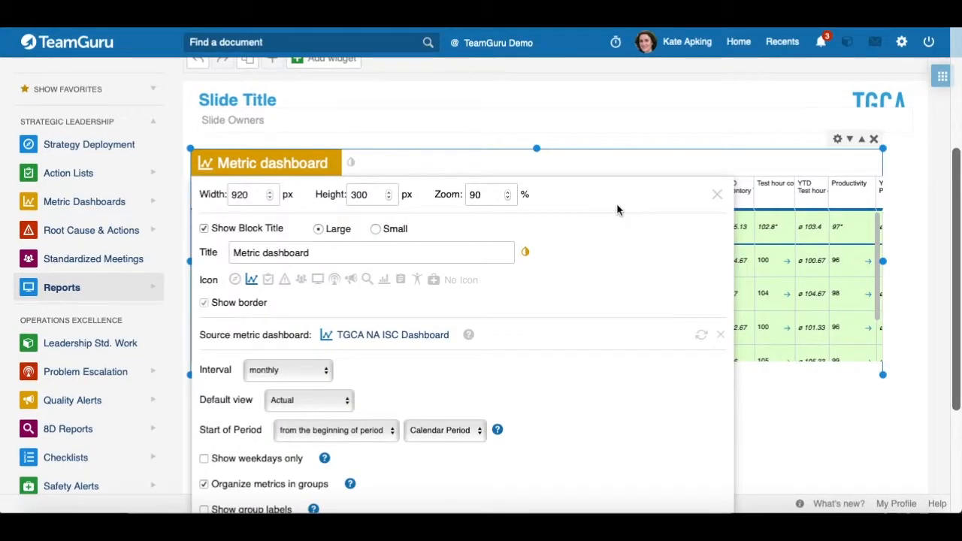
Step: Inspect the Interval options of the metric dashboard widget, keeping monthly, and move the settings panel aside
left_click(326, 377)
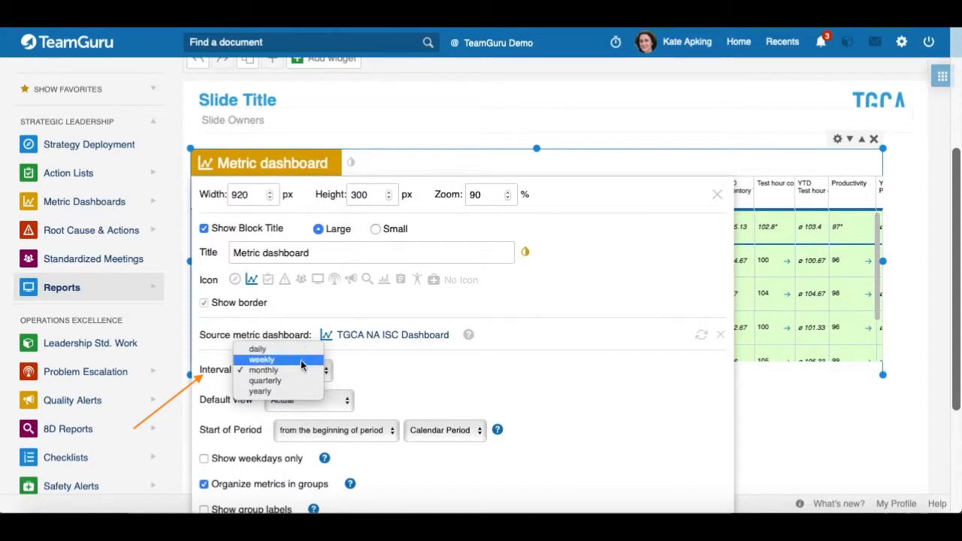
left_click(438, 371)
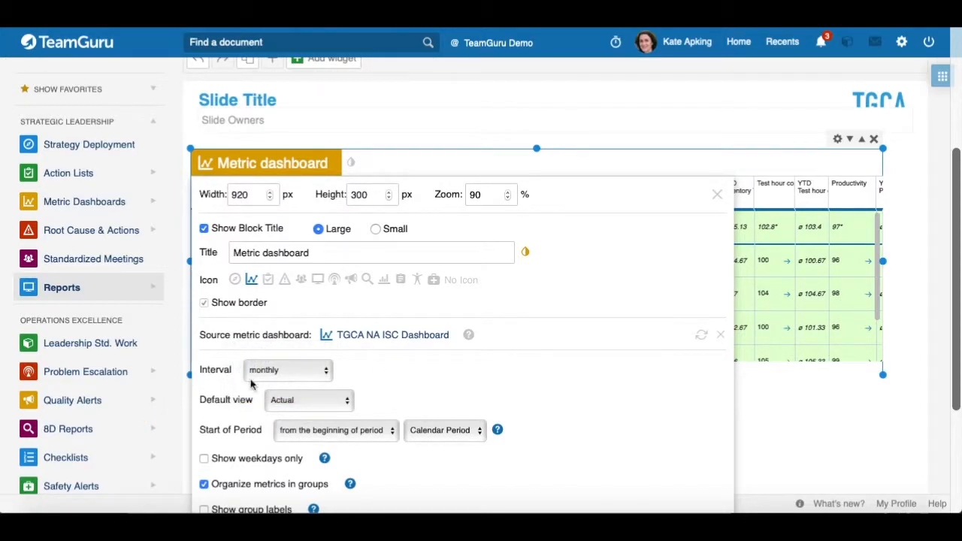
scroll(222, 389, "down", 1)
scroll(222, 389, "down", 2)
scroll(222, 389, "up", 3)
mouse_move(659, 196)
left_mouse_down()
mouse_move(722, 198)
mouse_move(797, 80)
mouse_move(786, 80)
left_mouse_up()
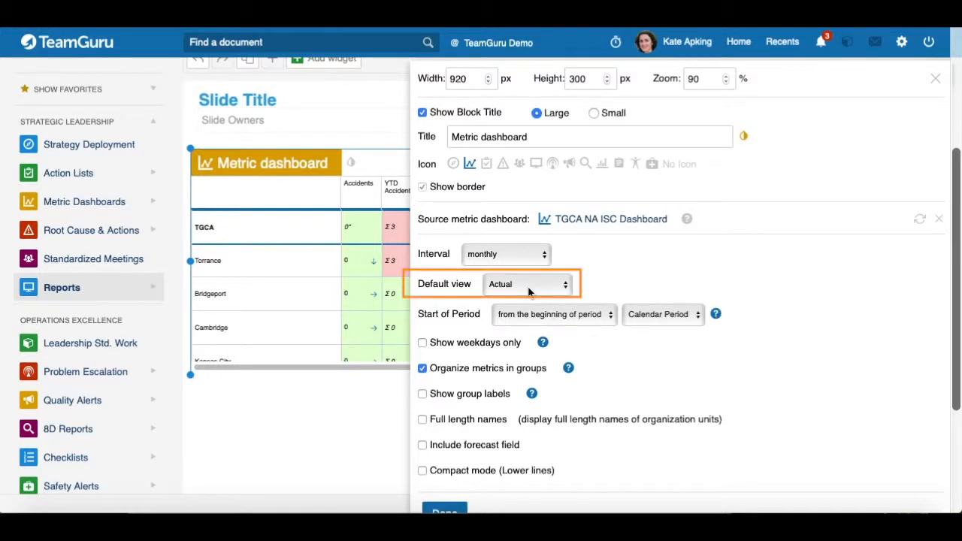
Step: Set the widget's default view to Last and compare it with the report's default view
scroll(306, 296, "up", 3)
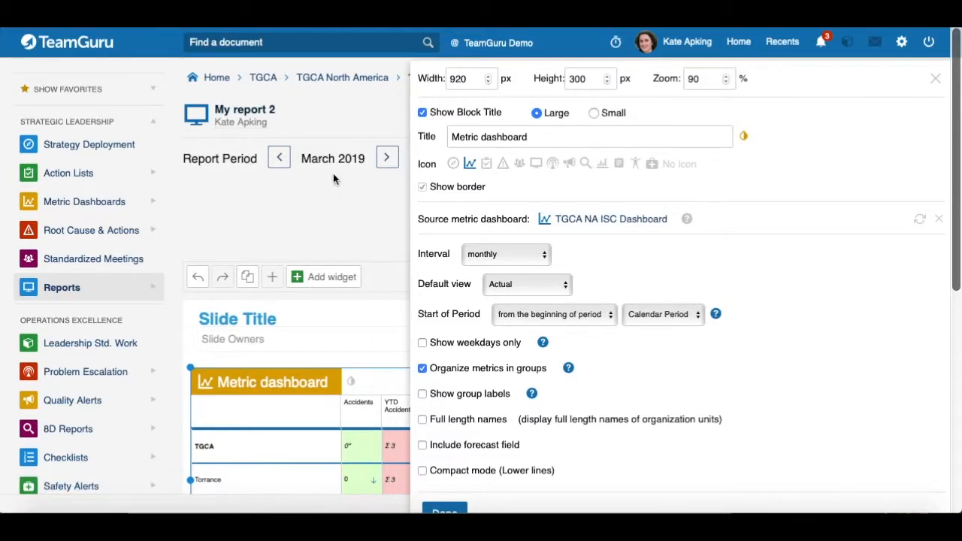
left_click(569, 285)
left_click(553, 273)
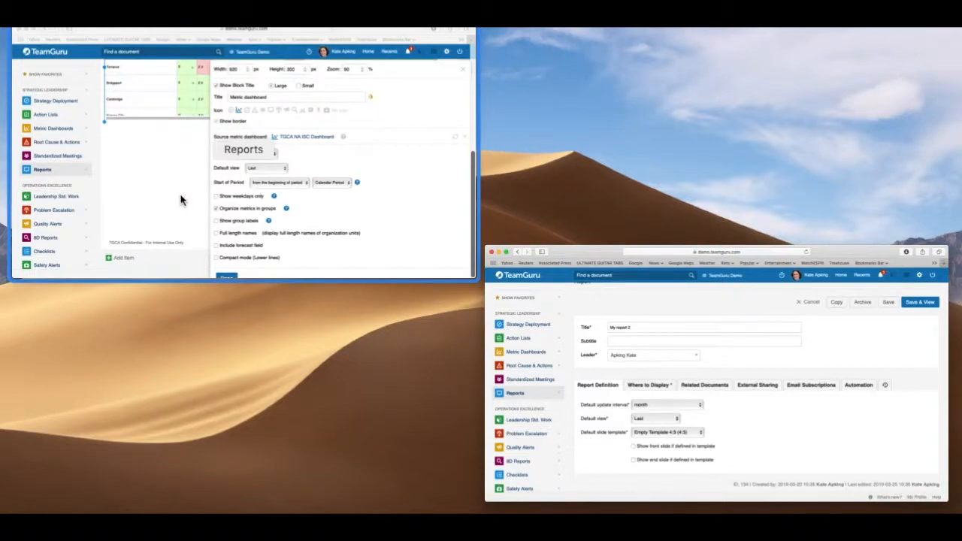
left_click(181, 195)
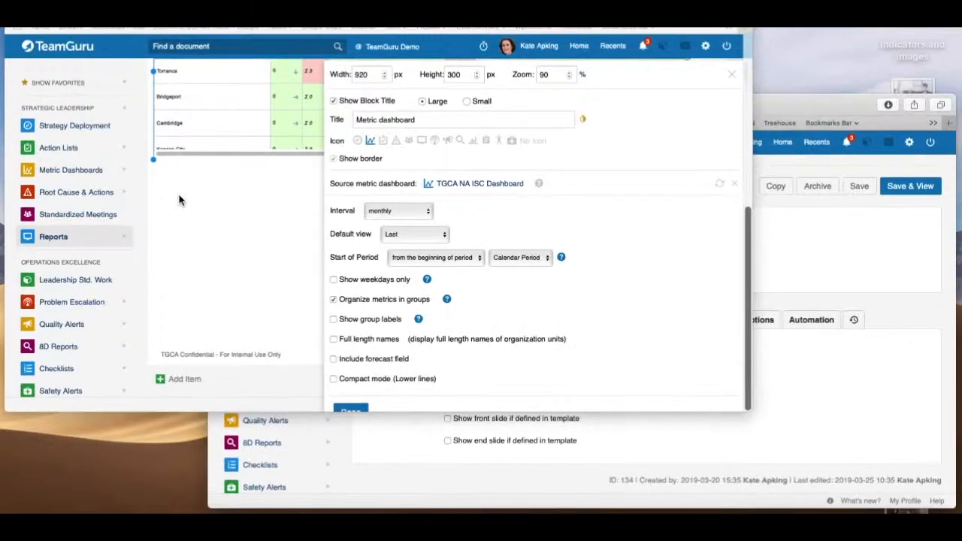
Step: Set the widget's default view back to Actual
scroll(241, 299, "up", 6)
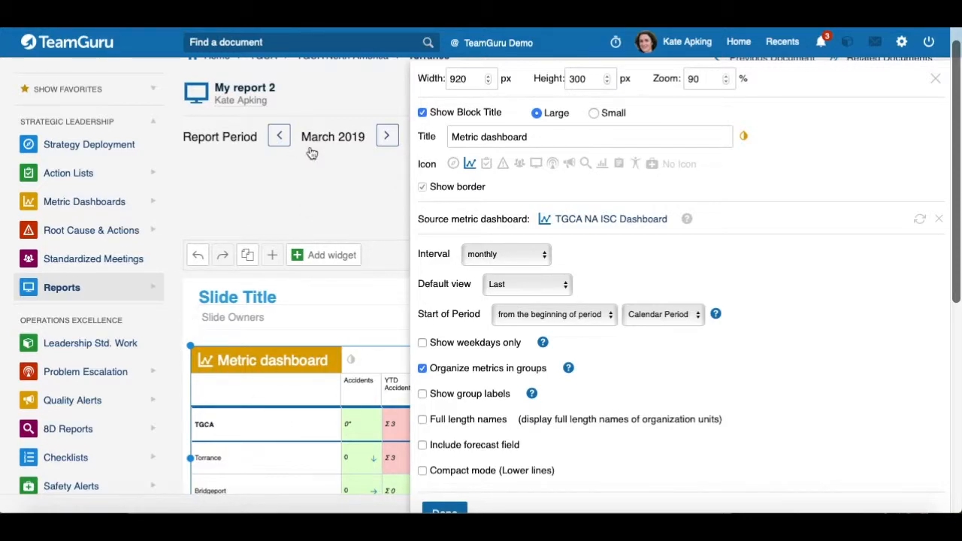
left_click(565, 289)
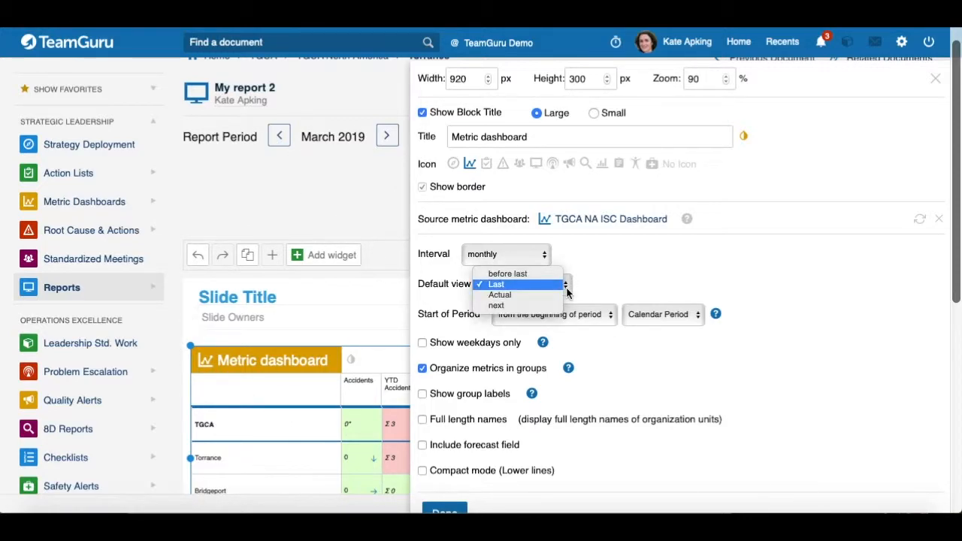
left_click(520, 295)
Step: Toggle Show group labels on and off
scroll(762, 283, "down", 1)
scroll(762, 283, "down", 2)
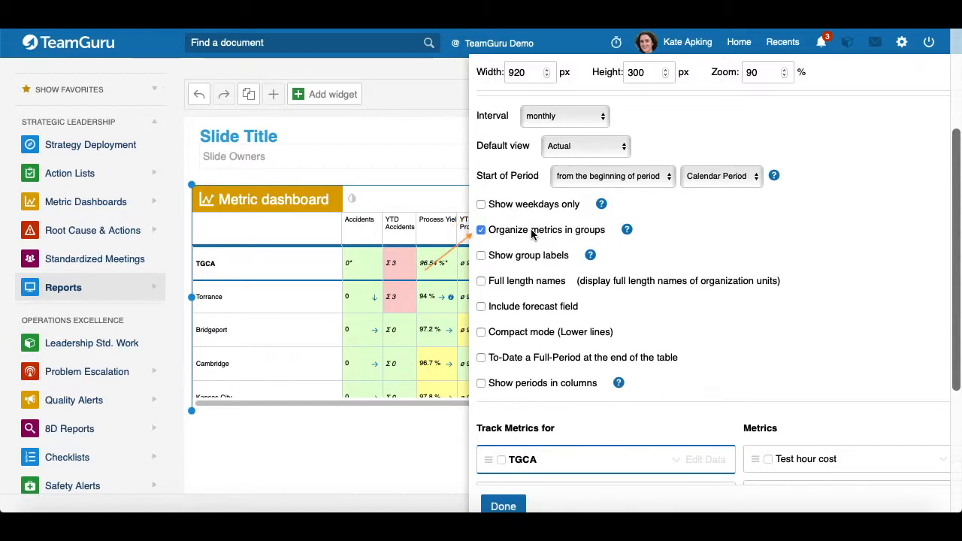
left_click(482, 256)
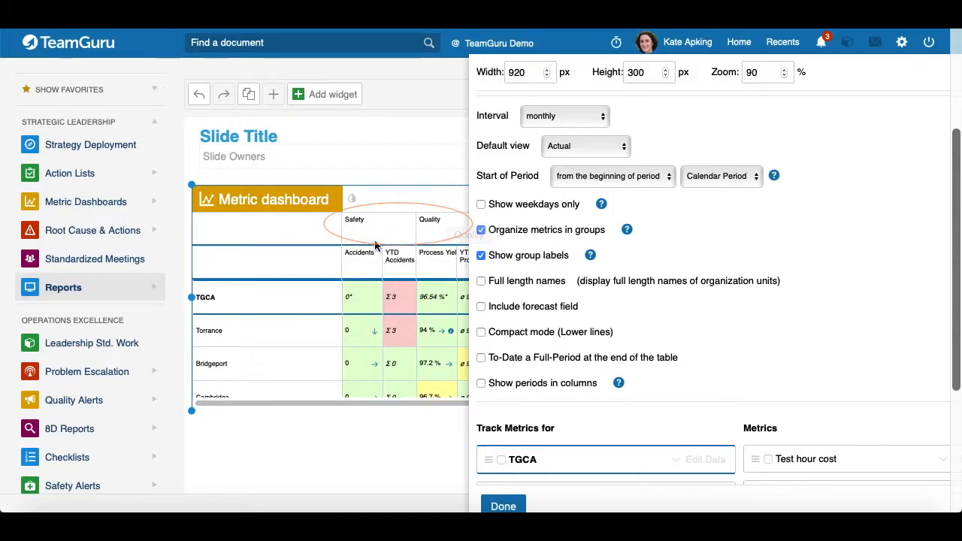
left_click(482, 255)
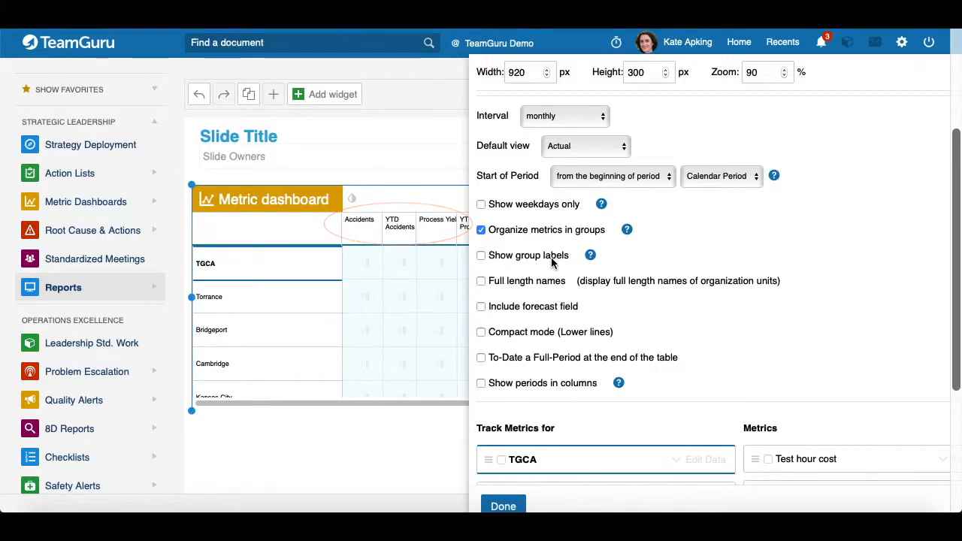
Step: Try Include forecast field and Compact mode (Lower lines), turning each back off
scroll(526, 240, "down", 2)
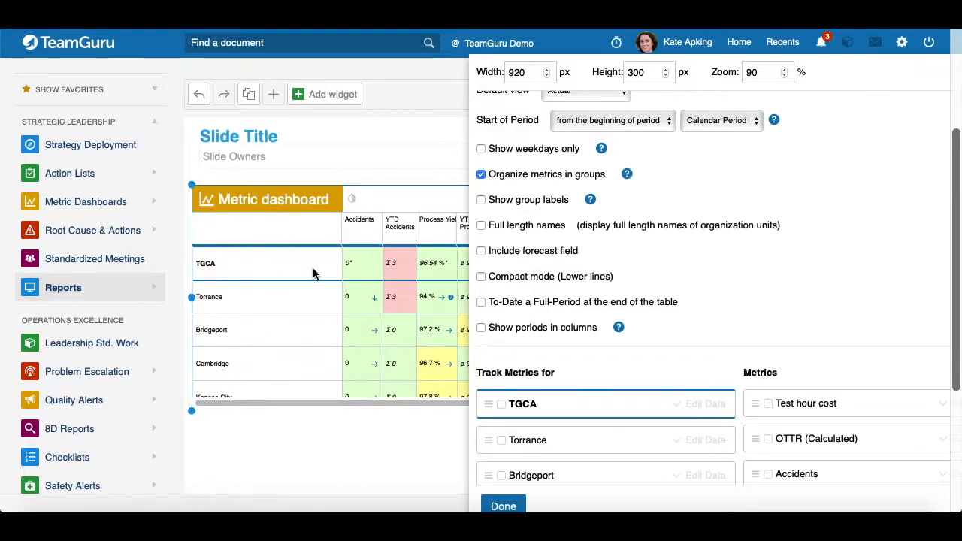
left_click(520, 252)
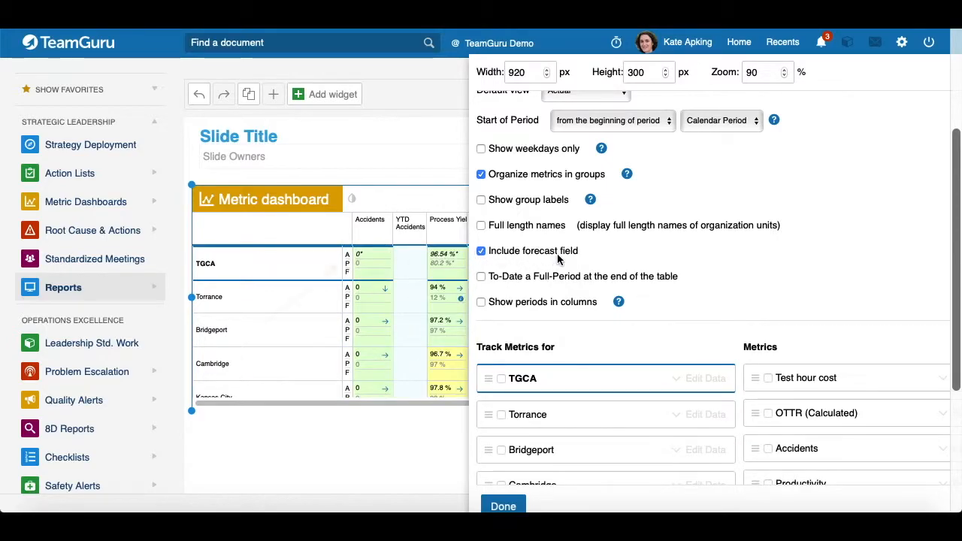
left_click(481, 251)
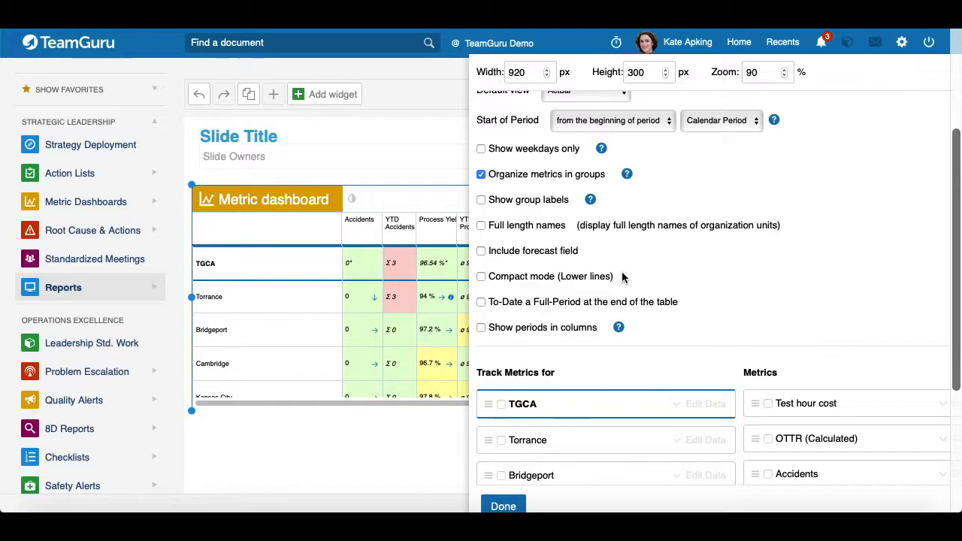
left_click(481, 277)
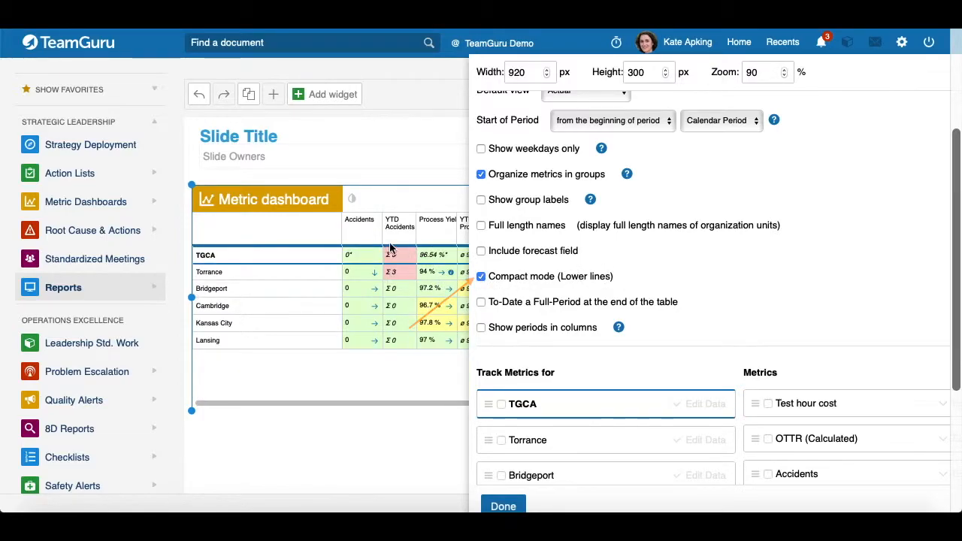
left_click(481, 277)
Step: Compare with the source dashboard and toggle To-Date a Full-Period at the end of the table on and off
scroll(585, 361, "down", 2)
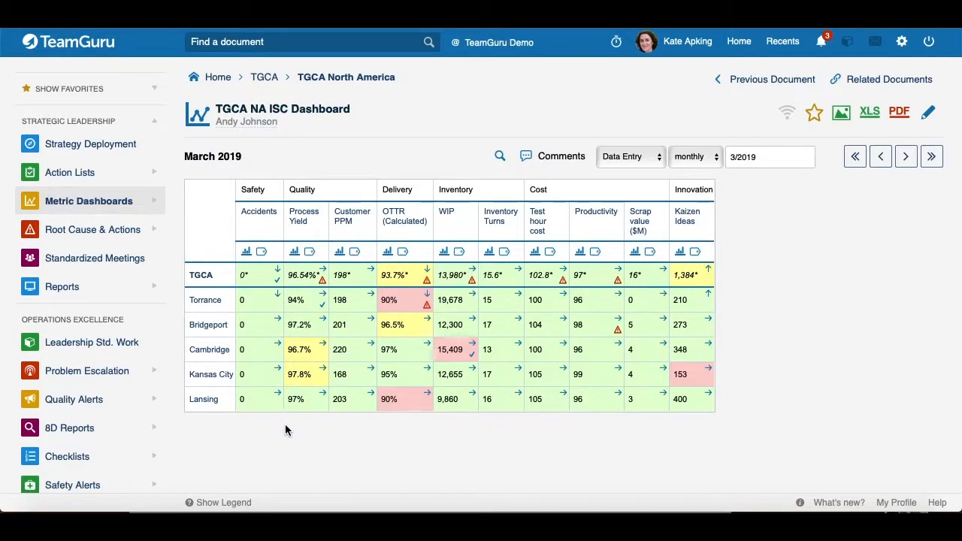
left_click(203, 279)
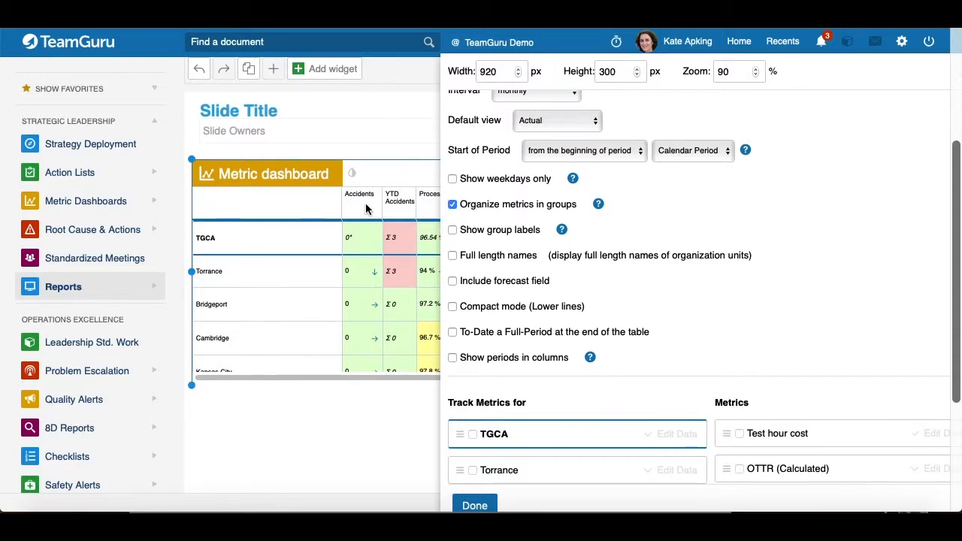
left_click(453, 333)
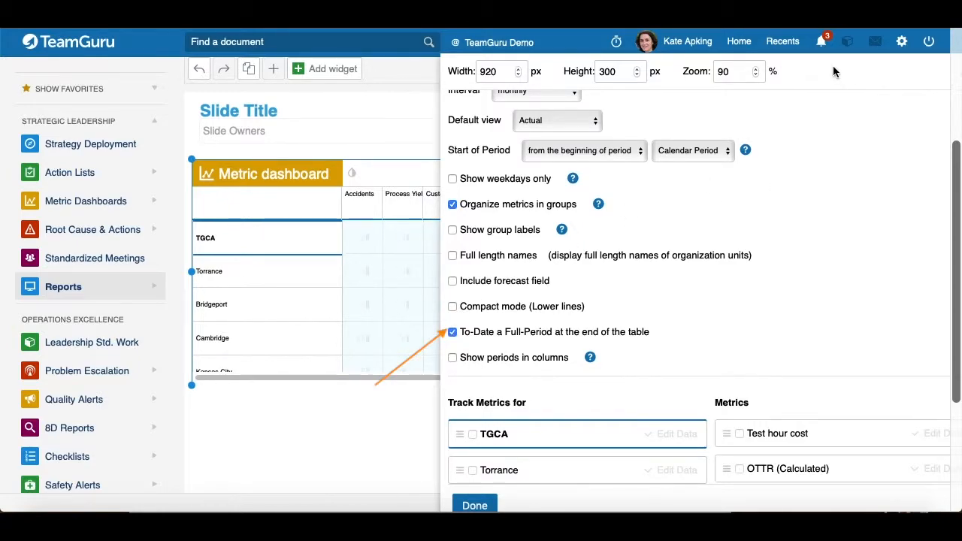
left_click_drag(826, 63, 691, 316)
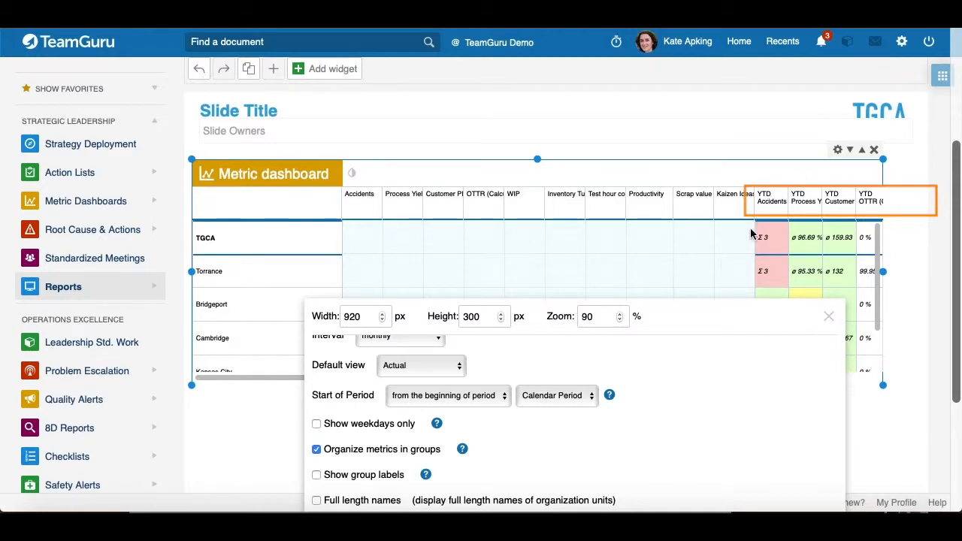
left_click_drag(691, 325, 781, 80)
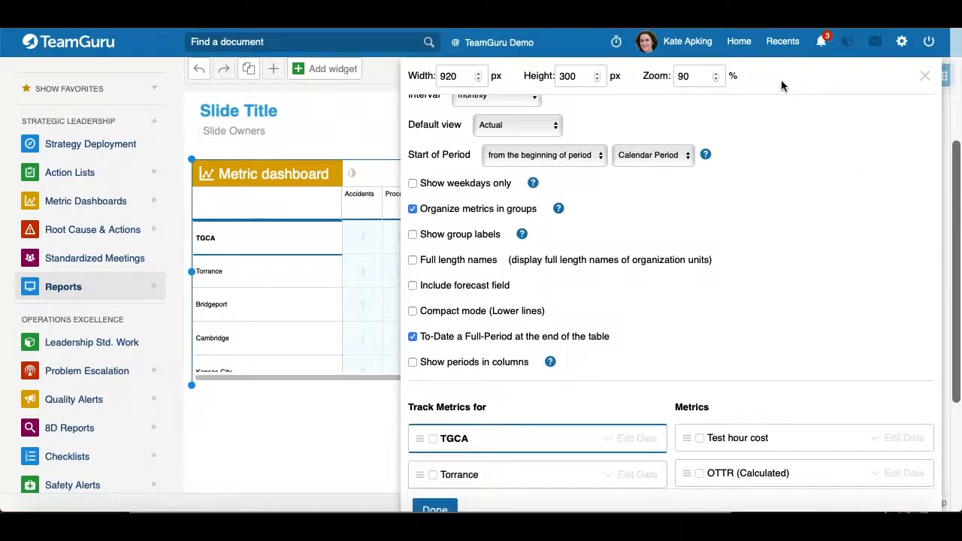
left_click(403, 336)
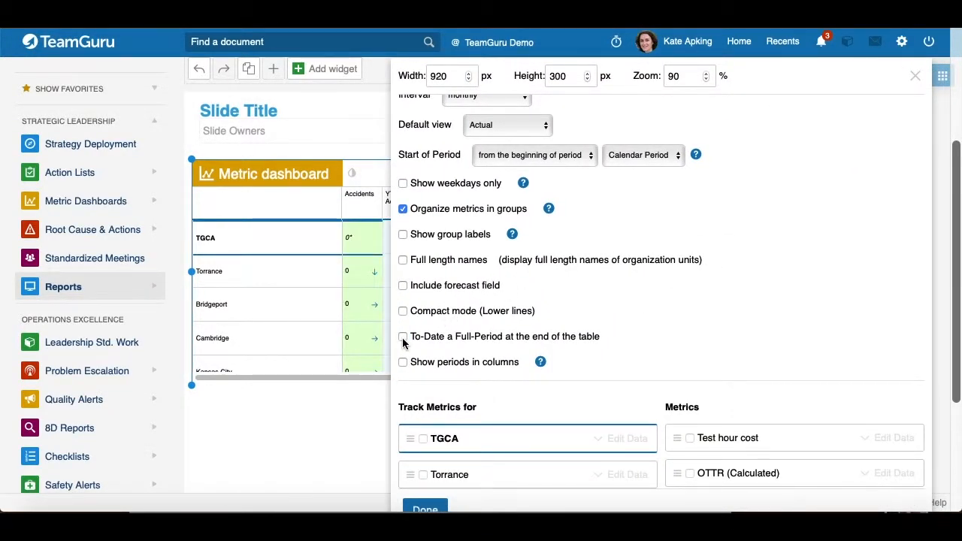
Step: Enable Show periods in columns and group the columns by units
scroll(609, 323, "down", 1)
left_click(404, 309)
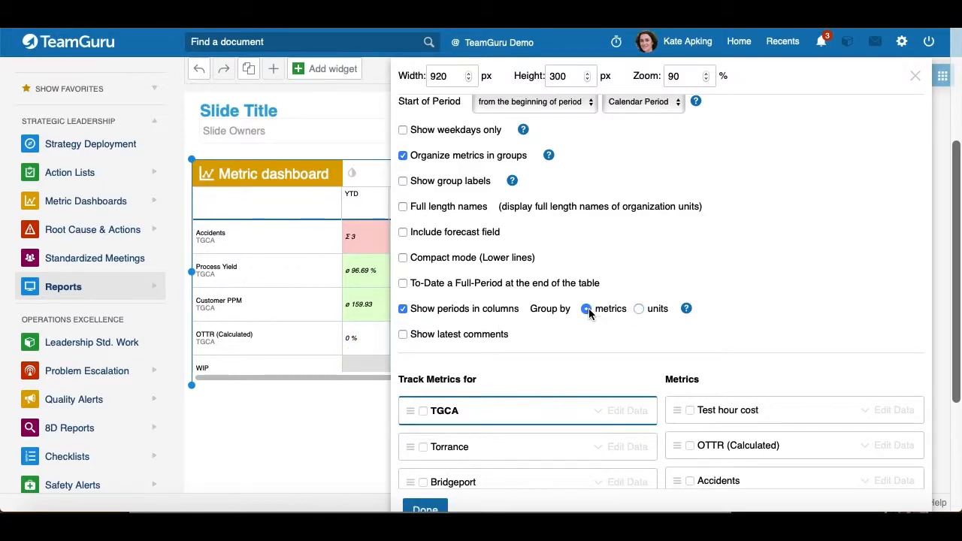
left_click(638, 308)
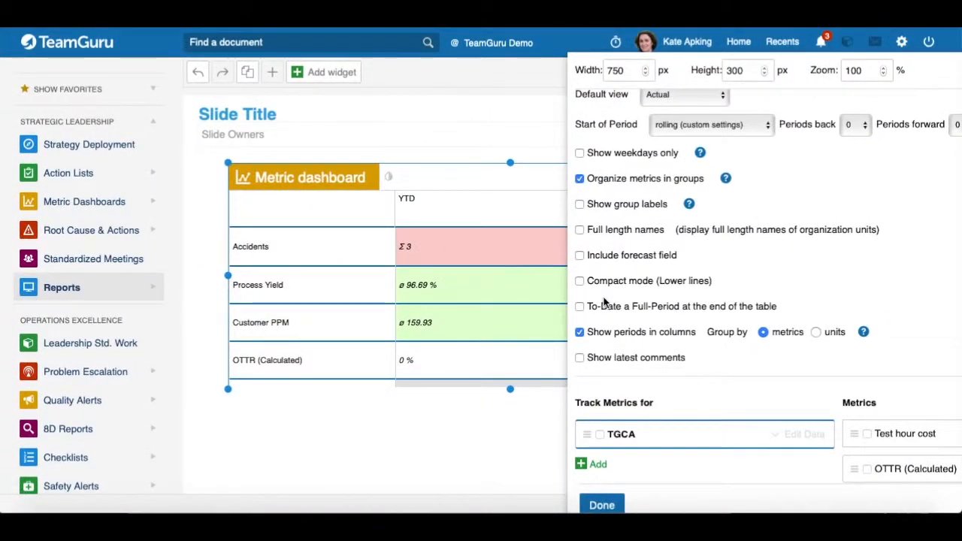
Step: Review the period and grouping options and try Show latest comments
scroll(374, 214, "down", 2)
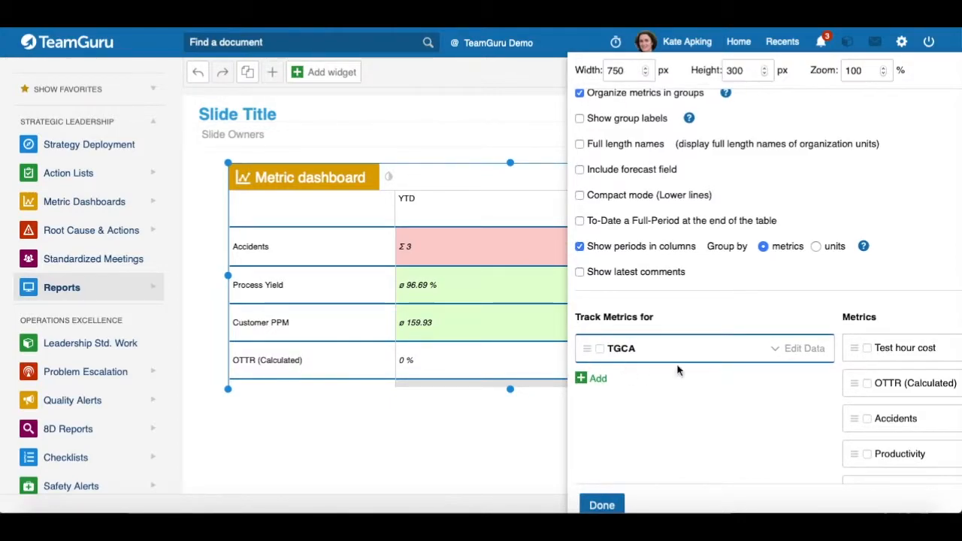
scroll(678, 387, "up", 4)
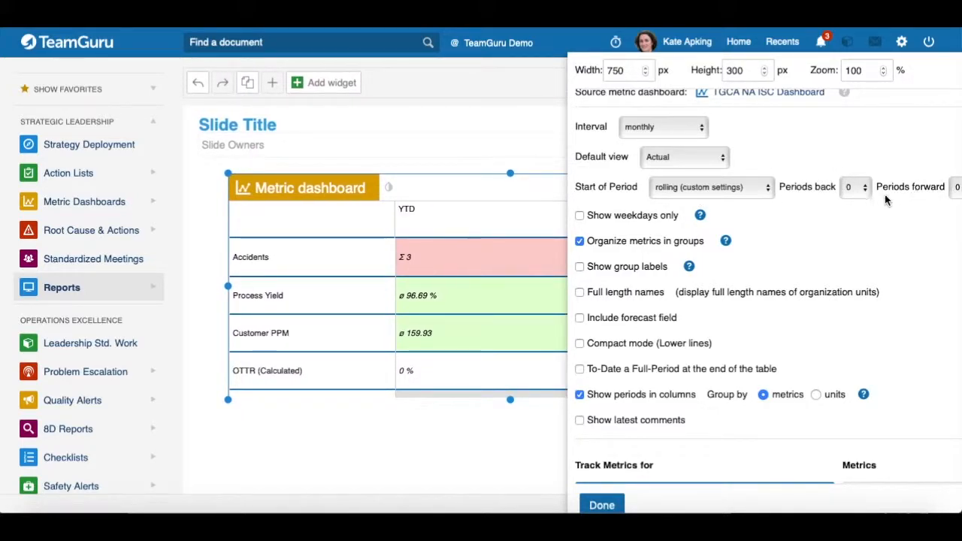
scroll(638, 344, "down", 3)
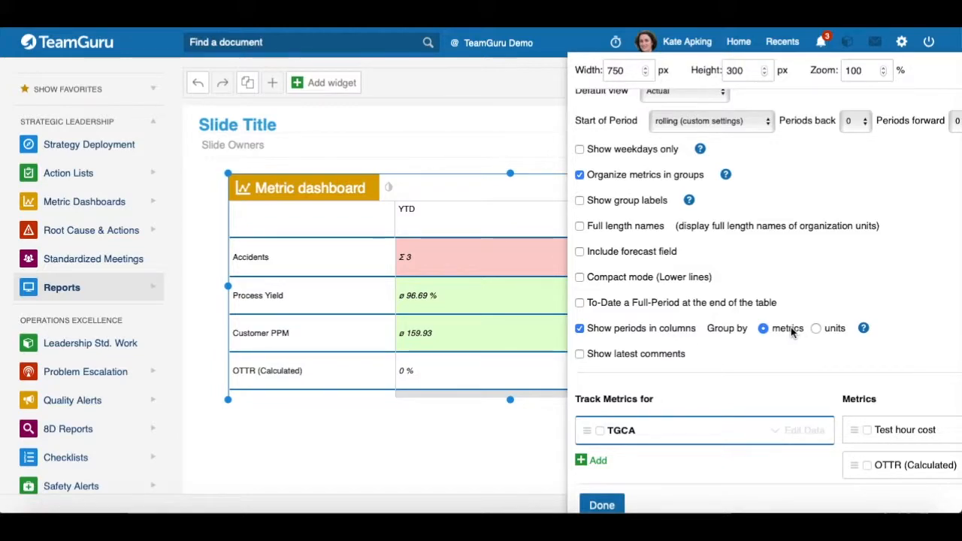
left_click(580, 355)
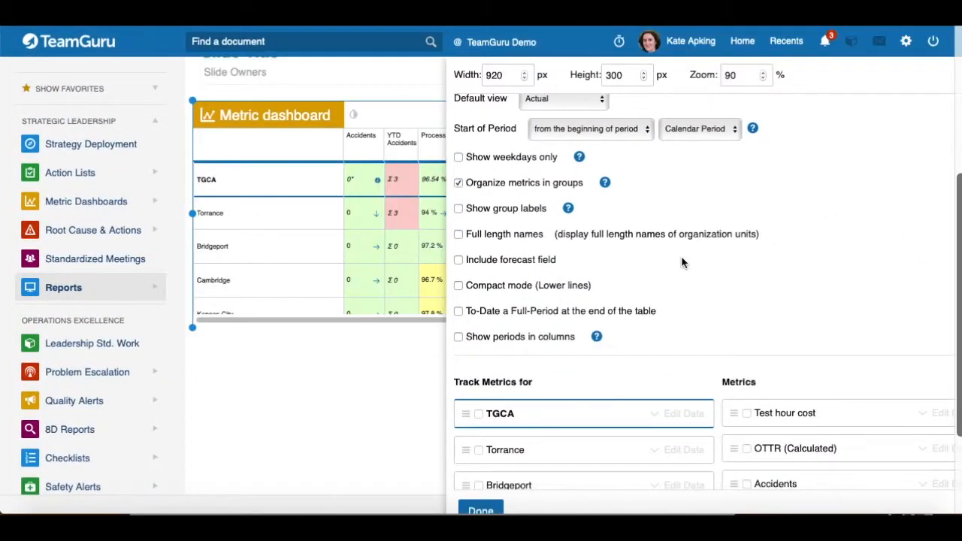
Step: Open the TGCA unit's data settings under Track Metrics for and confirm them with OK
scroll(683, 263, "down", 5)
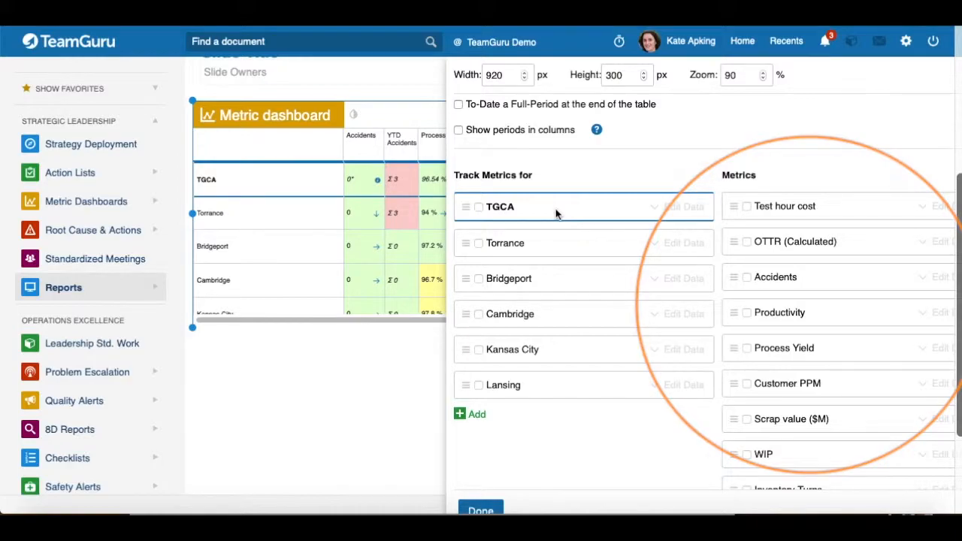
left_click(684, 209)
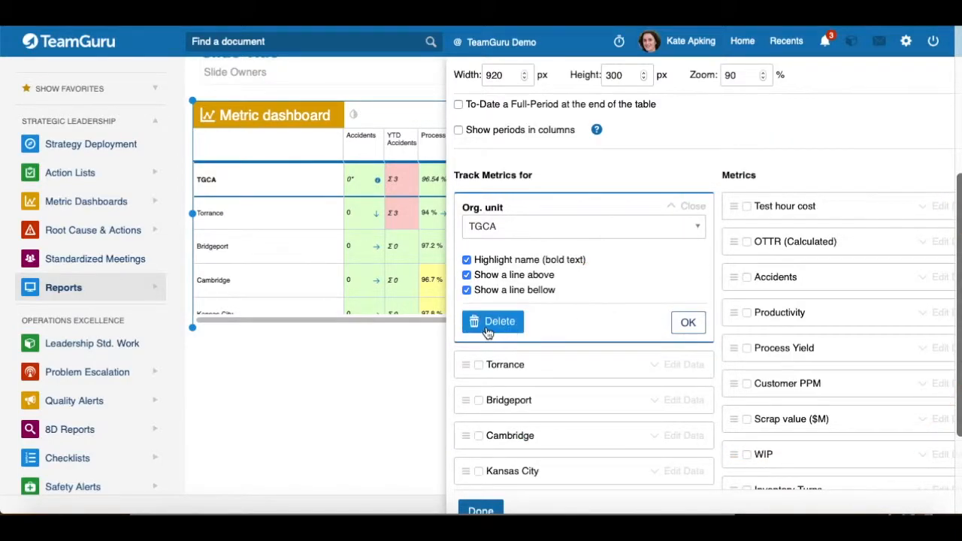
left_click(685, 323)
Step: Review the tracked units and metrics lists and move the settings panel back
scroll(560, 268, "down", 2)
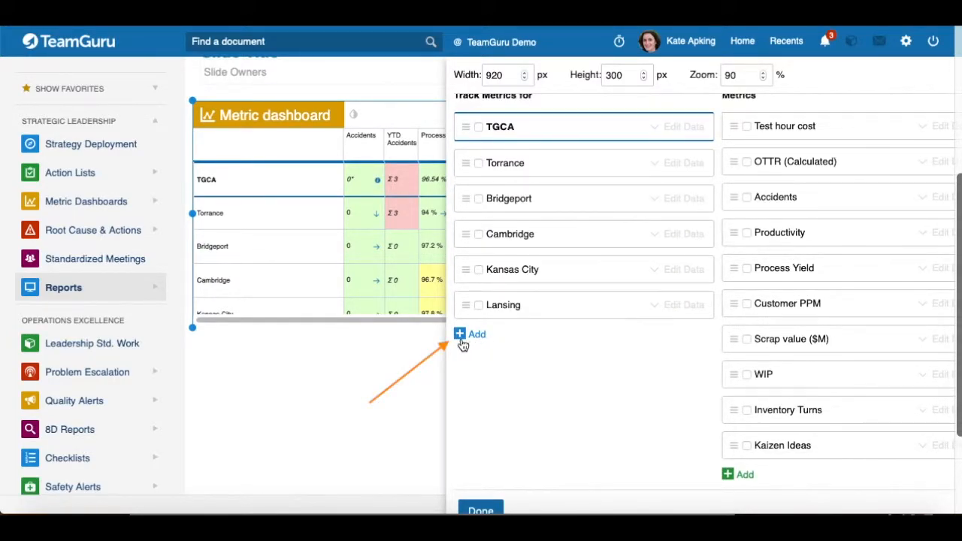
scroll(576, 356, "up", 2)
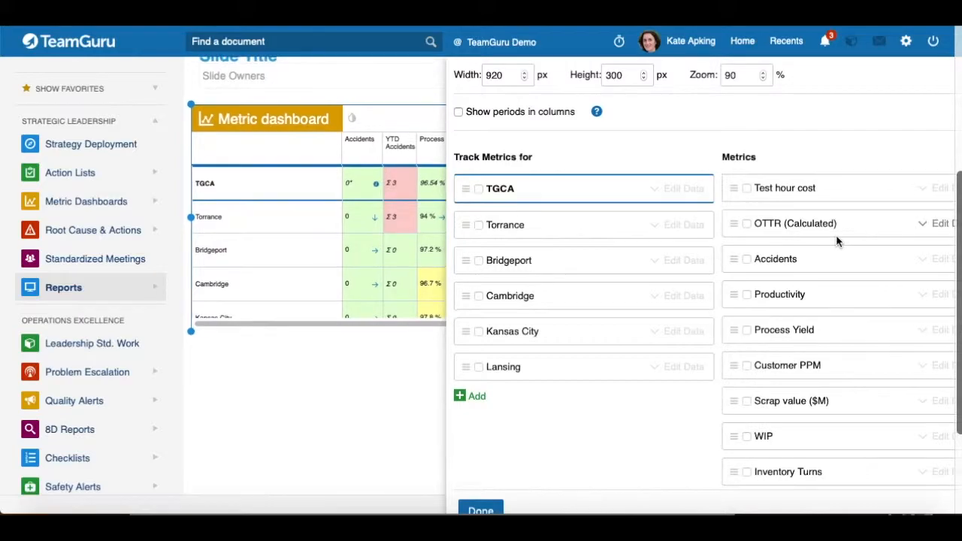
scroll(797, 267, "down", 2)
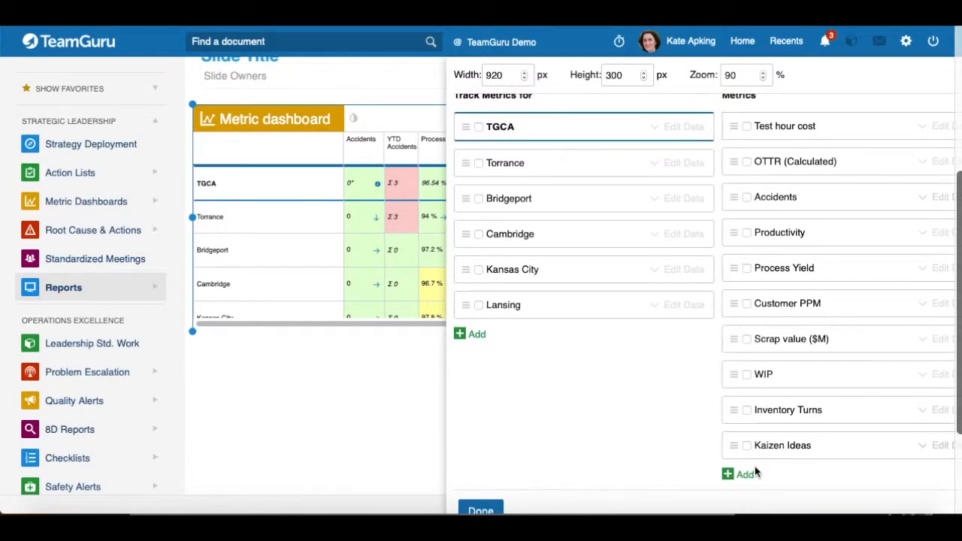
scroll(602, 440, "up", 5)
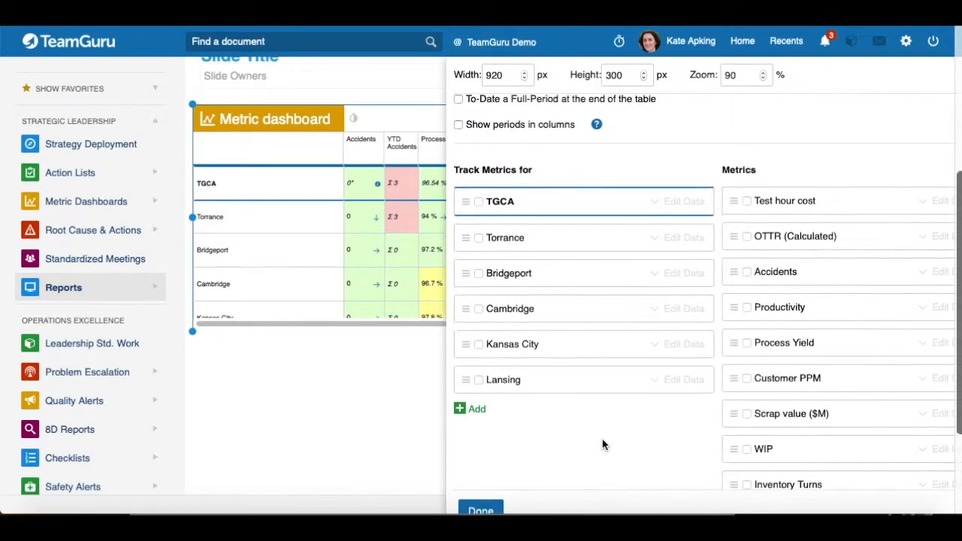
scroll(739, 316, "up", 4)
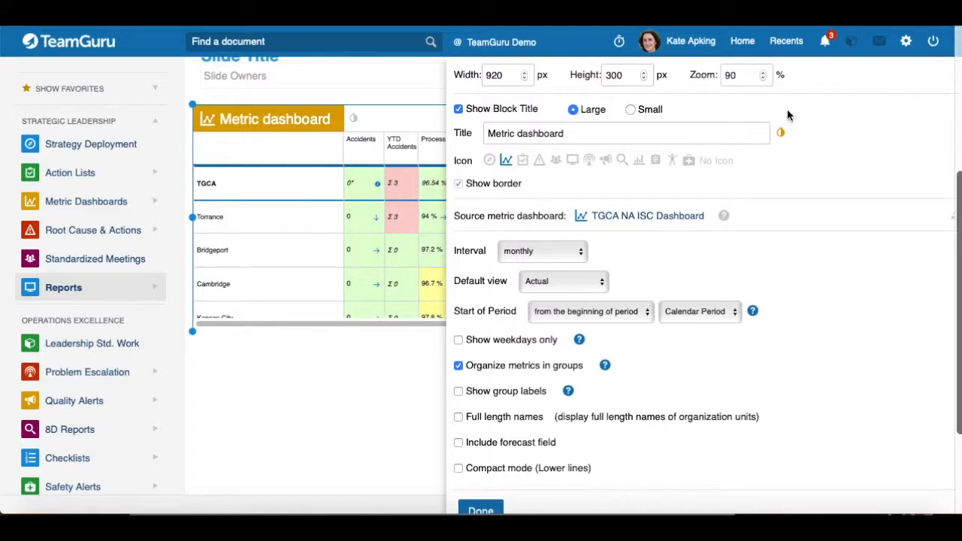
left_click_drag(858, 79, 718, 83)
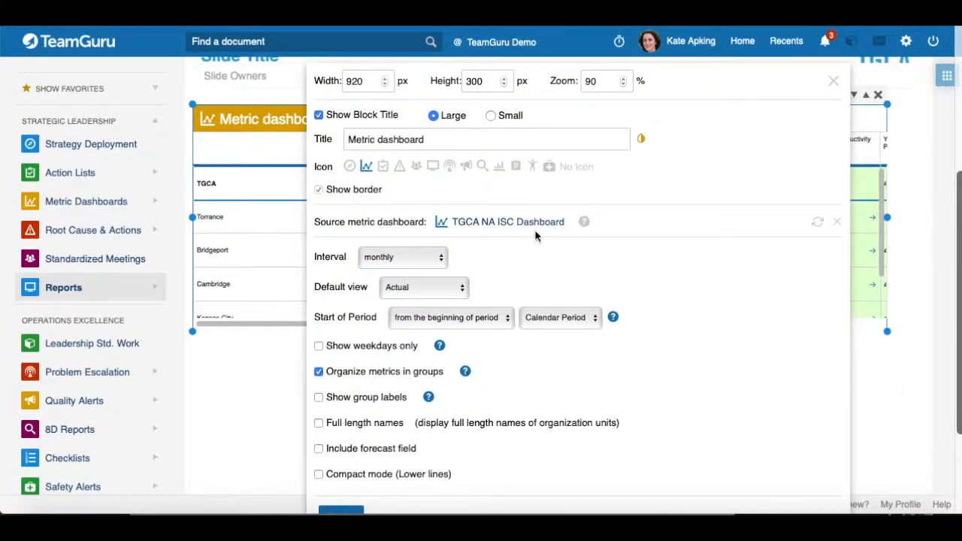
Step: Close the metric dashboard widget settings and save the slide update
scroll(714, 207, "down", 1)
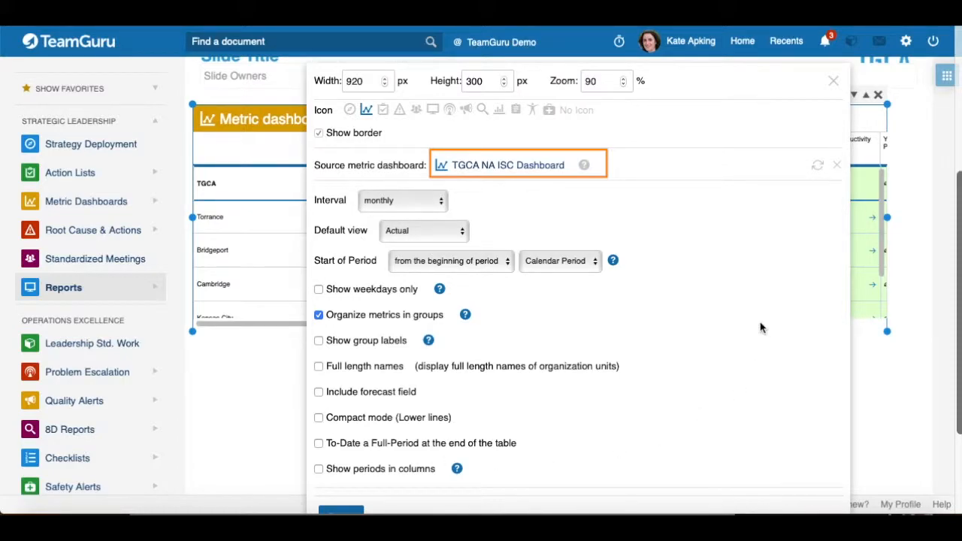
scroll(610, 413, "down", 3)
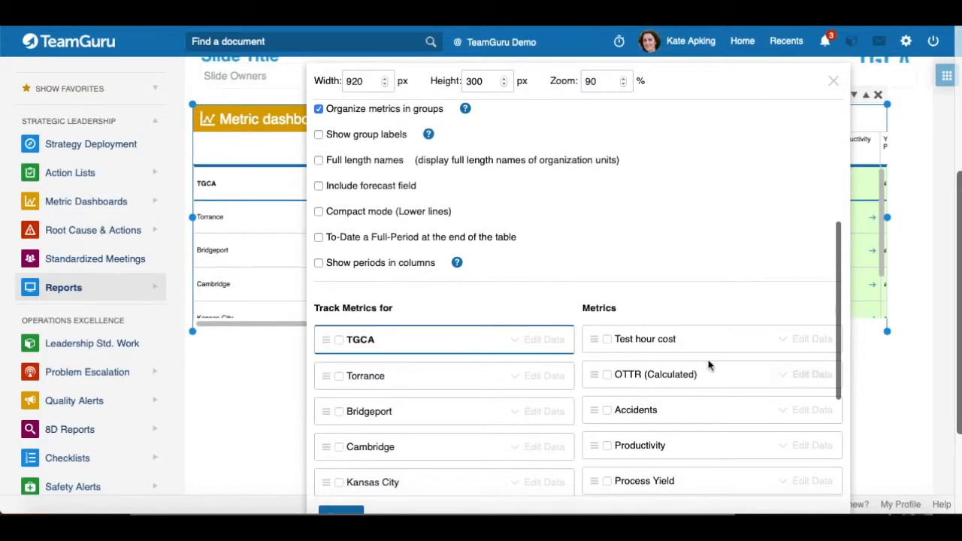
scroll(650, 259, "up", 5)
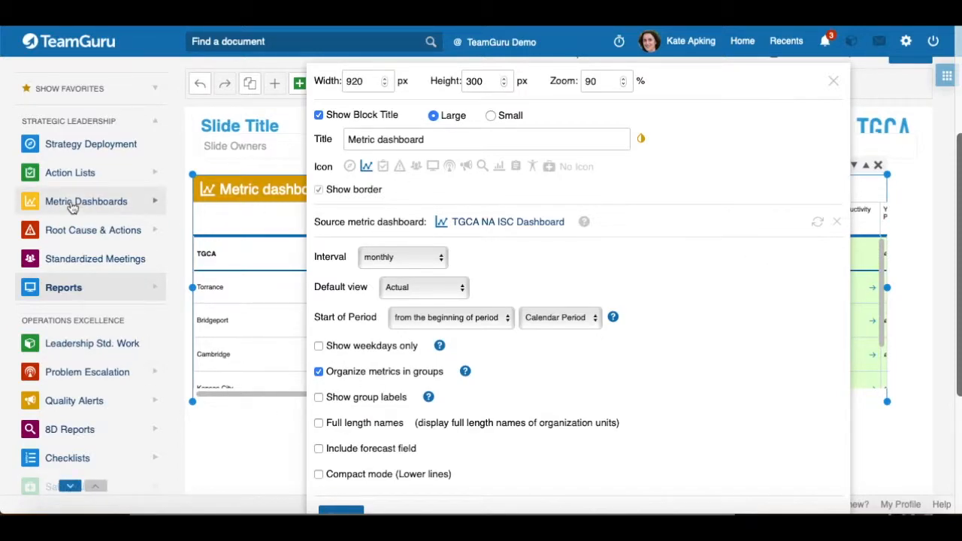
scroll(715, 260, "down", 3)
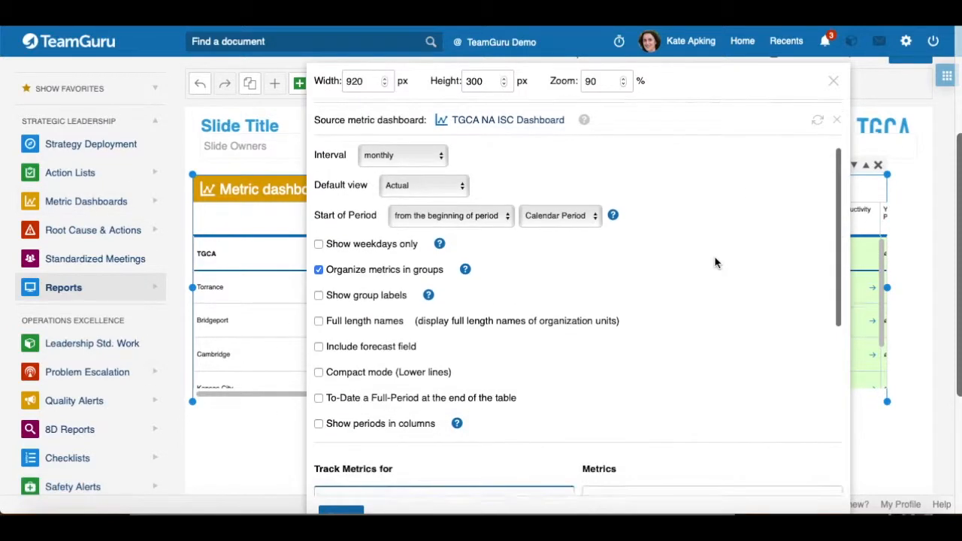
scroll(483, 378, "down", 2)
left_click_drag(704, 85, 812, 47)
left_click(449, 390)
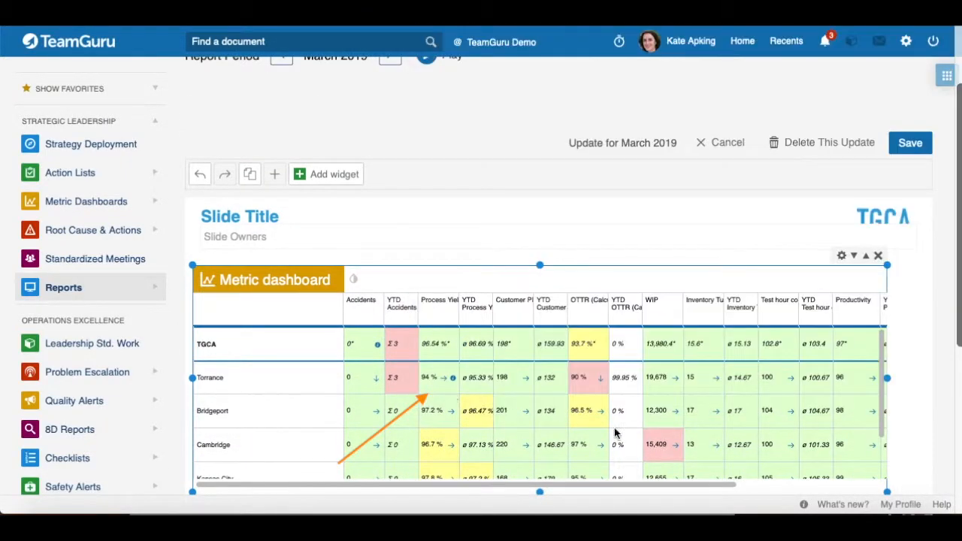
left_click(915, 149)
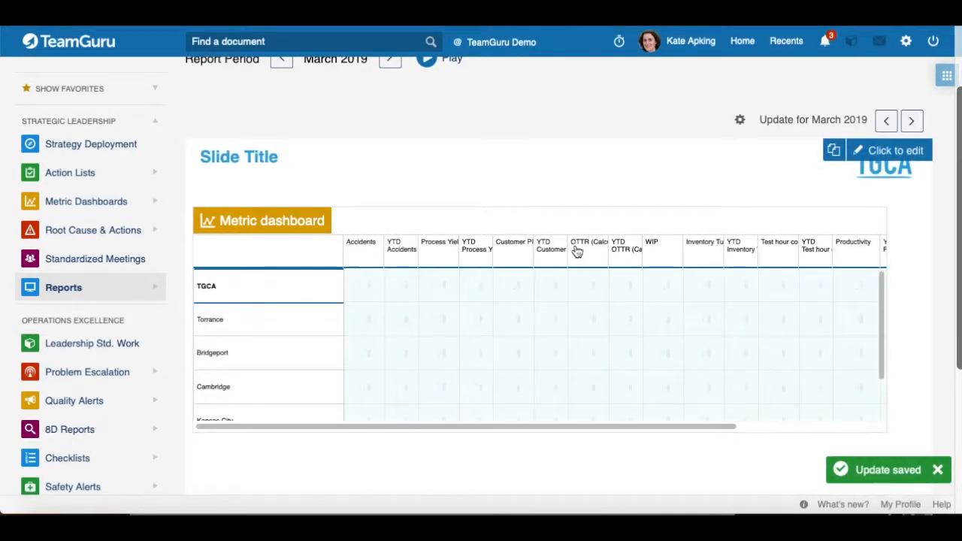
Step: Reopen the slide for editing and open the list of widgets to add
scroll(454, 190, "up", 1)
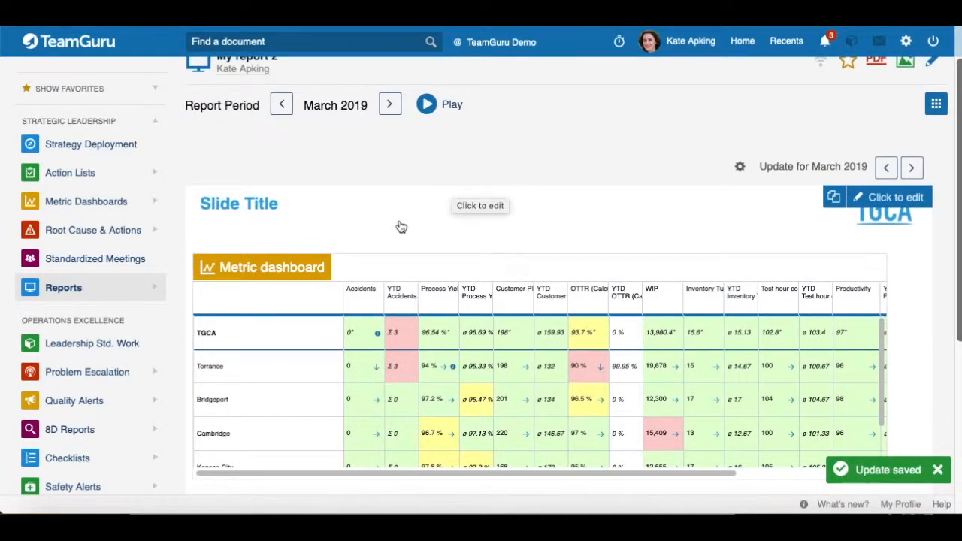
left_click(329, 220)
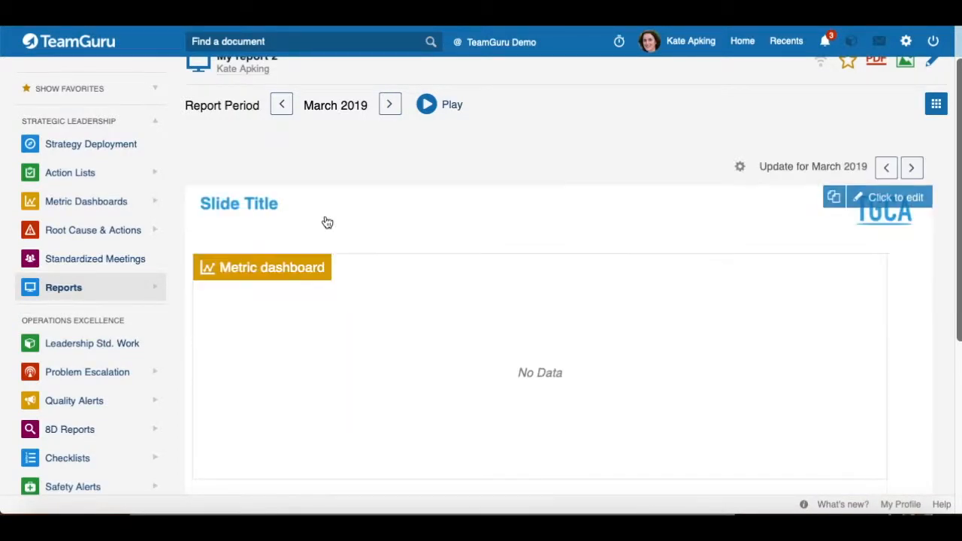
left_click(311, 227)
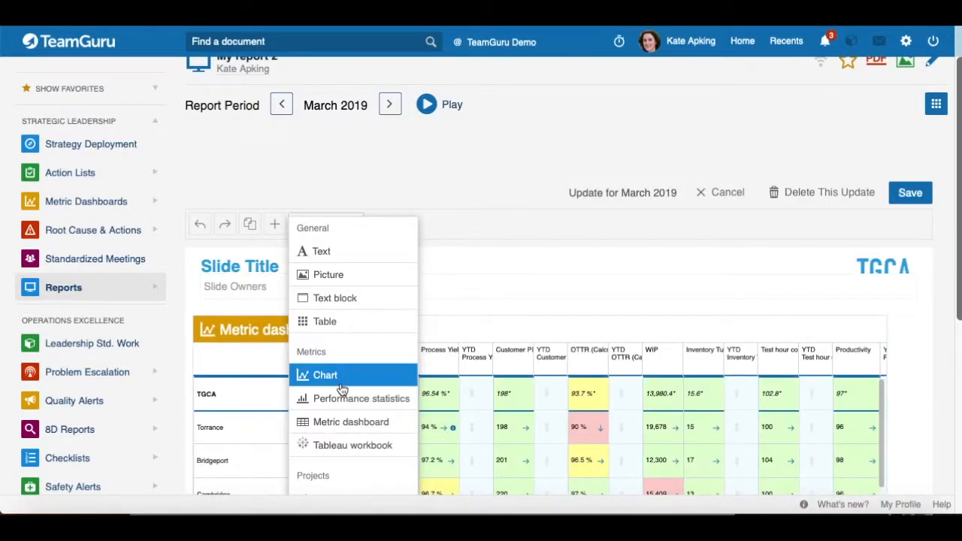
Step: Add a metric dashboard widget and choose to set up a custom dashboard, leaving it empty
left_click(356, 427)
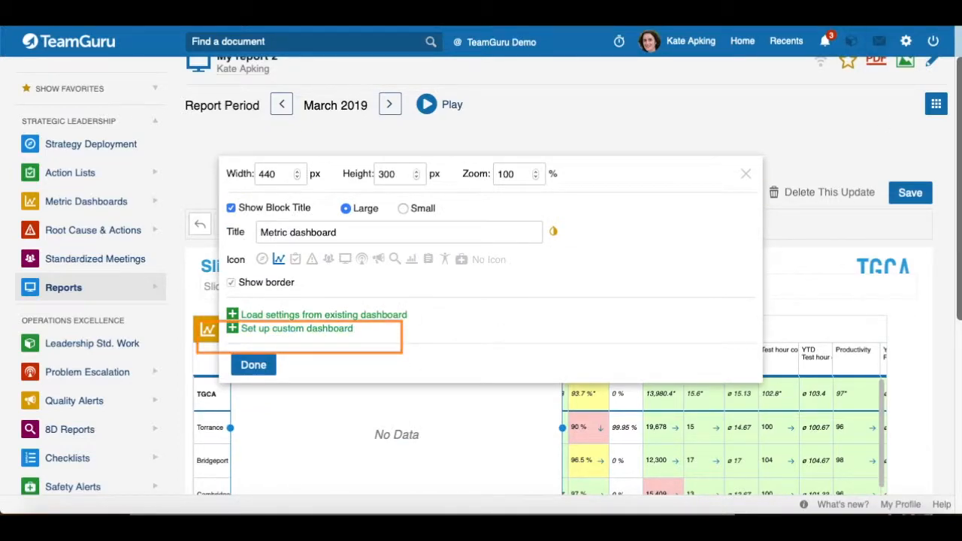
scroll(300, 324, "down", 1)
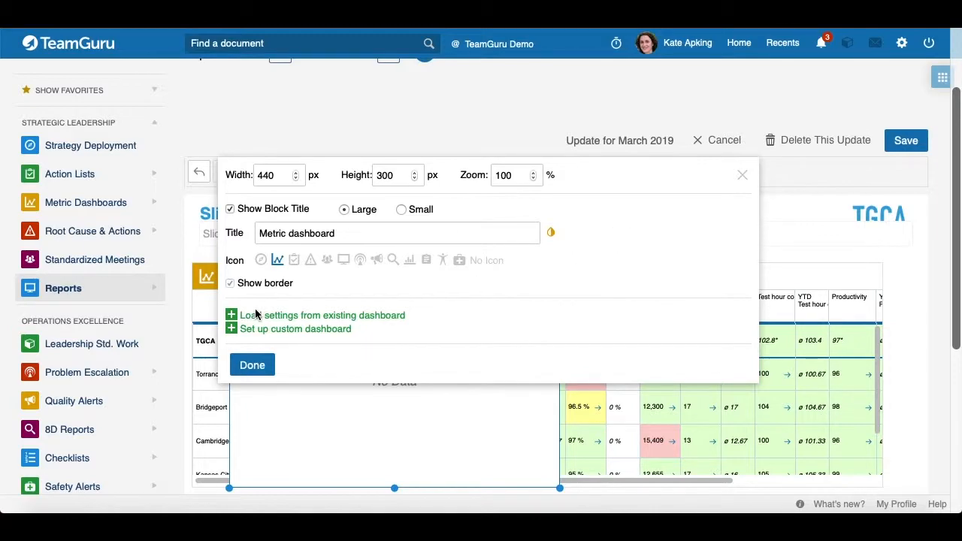
left_click(233, 334)
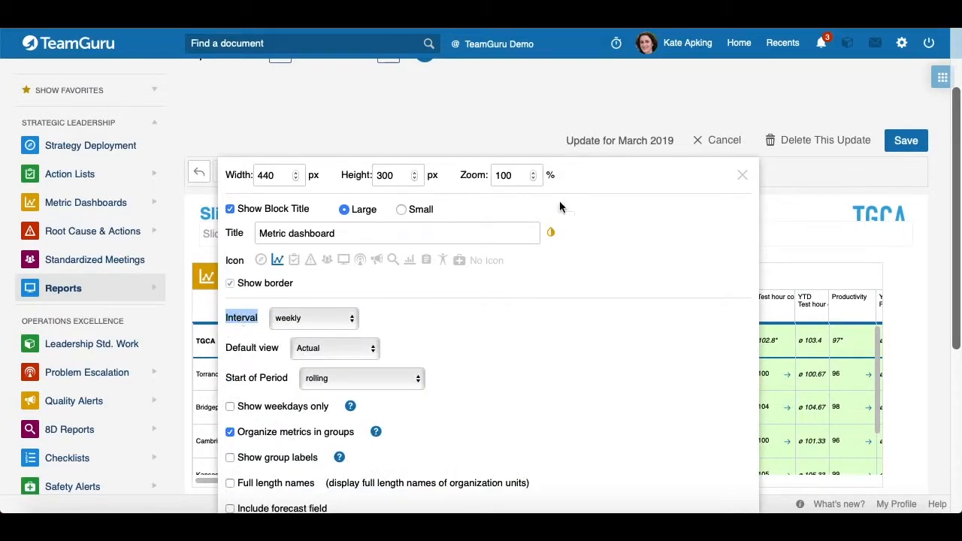
left_click_drag(587, 182, 633, 64)
scroll(328, 413, "down", 3)
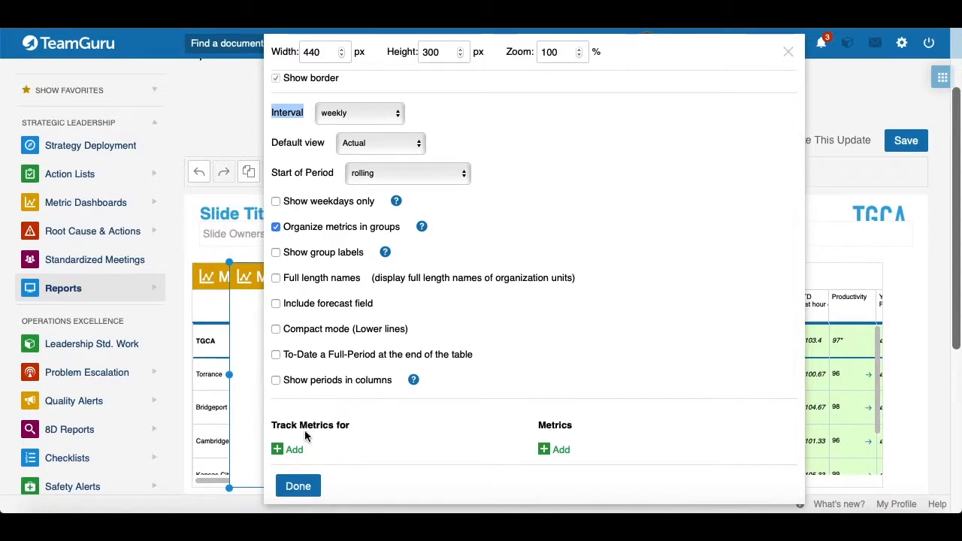
left_click(297, 487)
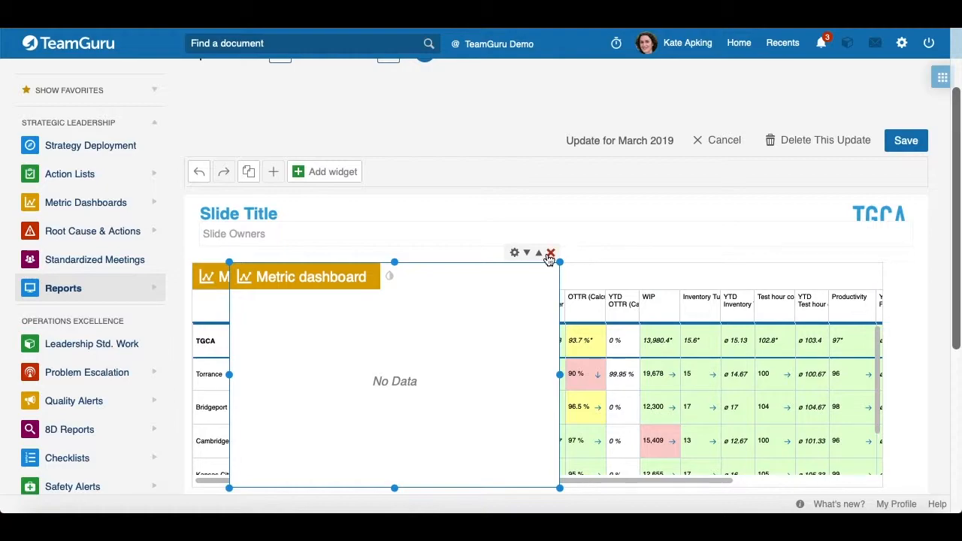
Step: Add another metric dashboard widget and close its settings without loading a dashboard
left_click(334, 174)
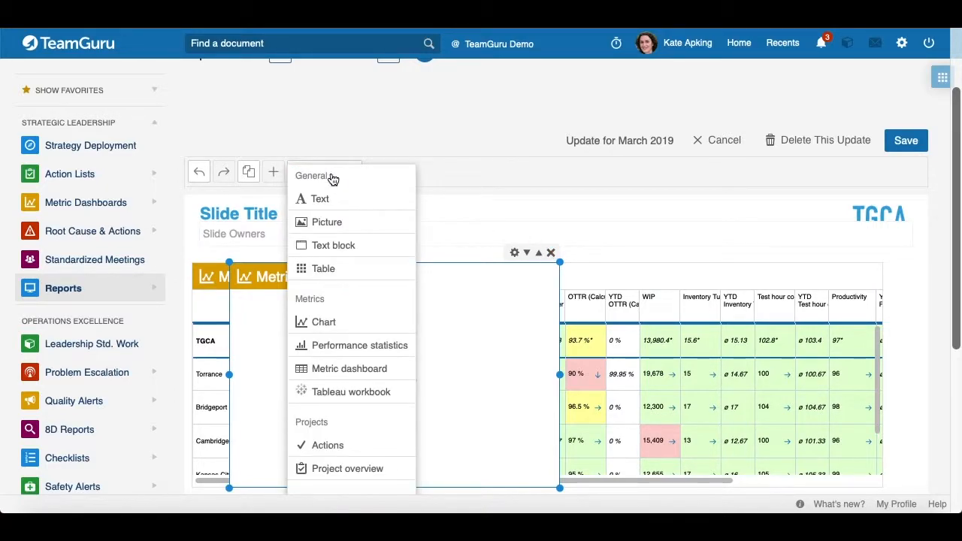
left_click(382, 369)
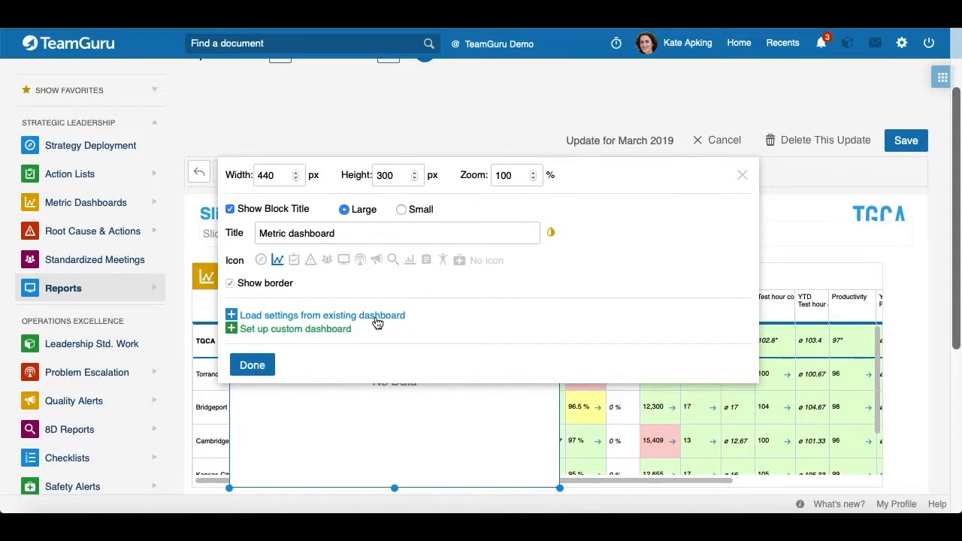
left_click(253, 365)
Step: Add a Tableau workbook widget without a document URL and delete it again
left_click(316, 174)
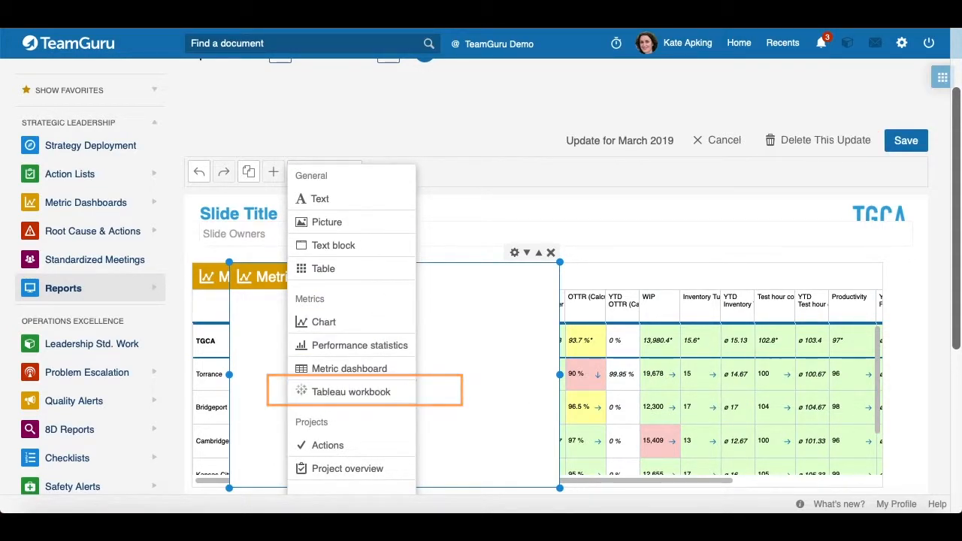
scroll(338, 333, "down", 1)
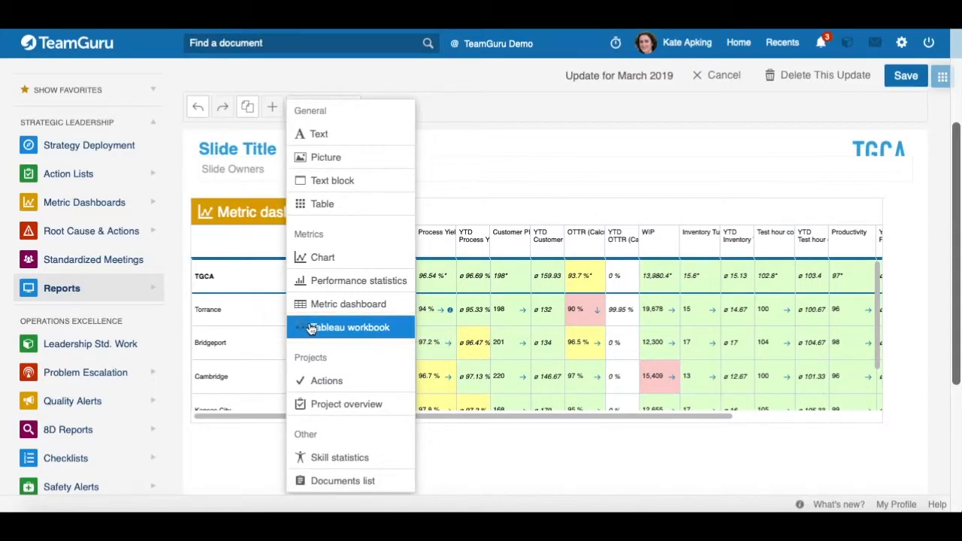
left_click(333, 328)
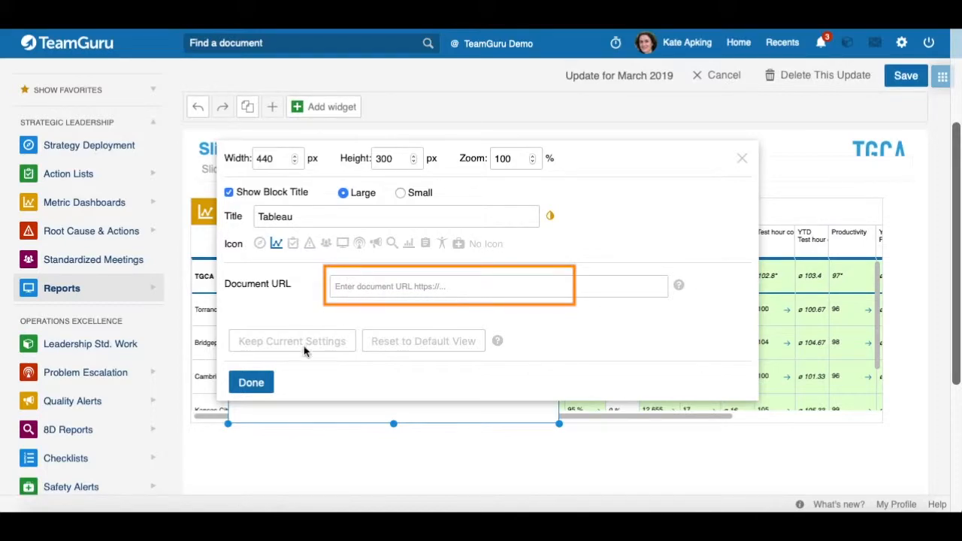
left_click(251, 383)
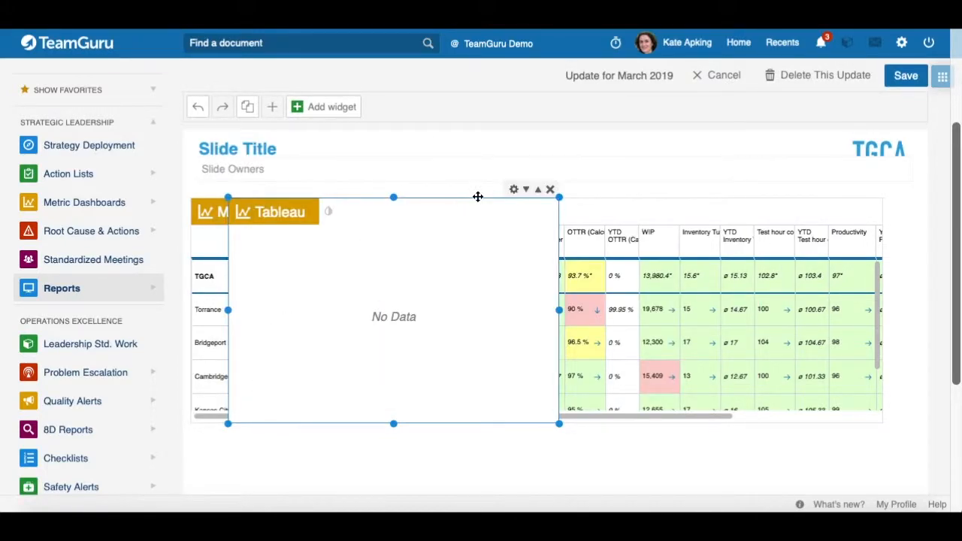
left_click(550, 190)
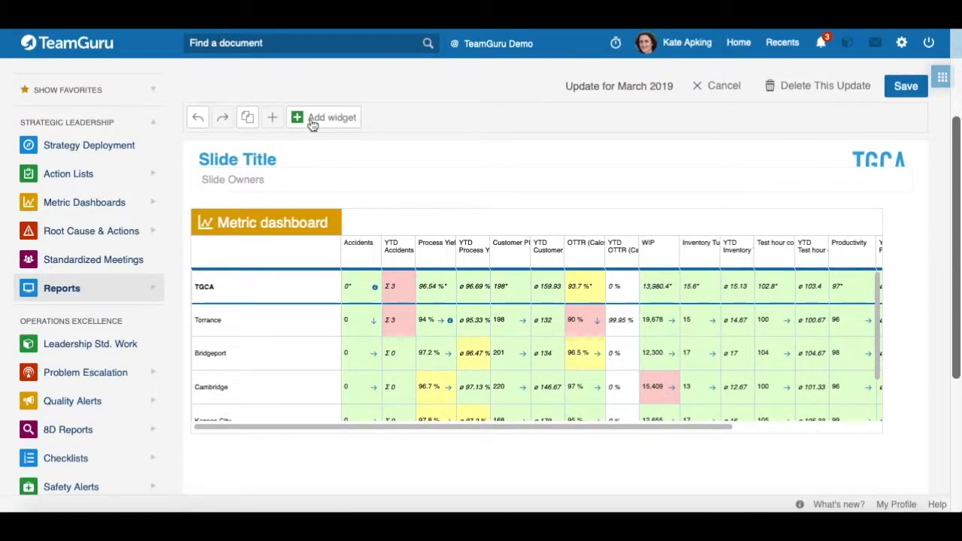
Step: Browse the remaining widget types offered in the add widget list
left_click(313, 120)
scroll(348, 315, "down", 1)
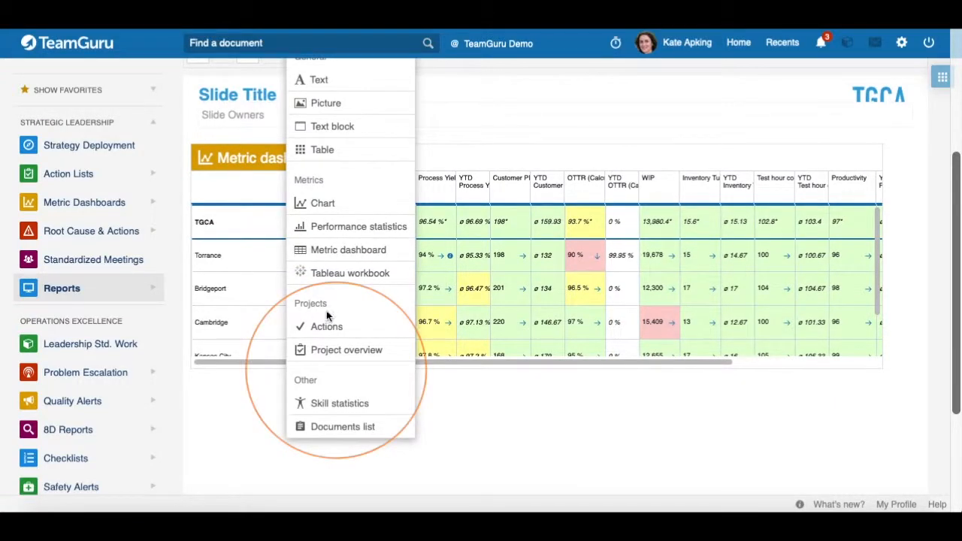
left_click(222, 406)
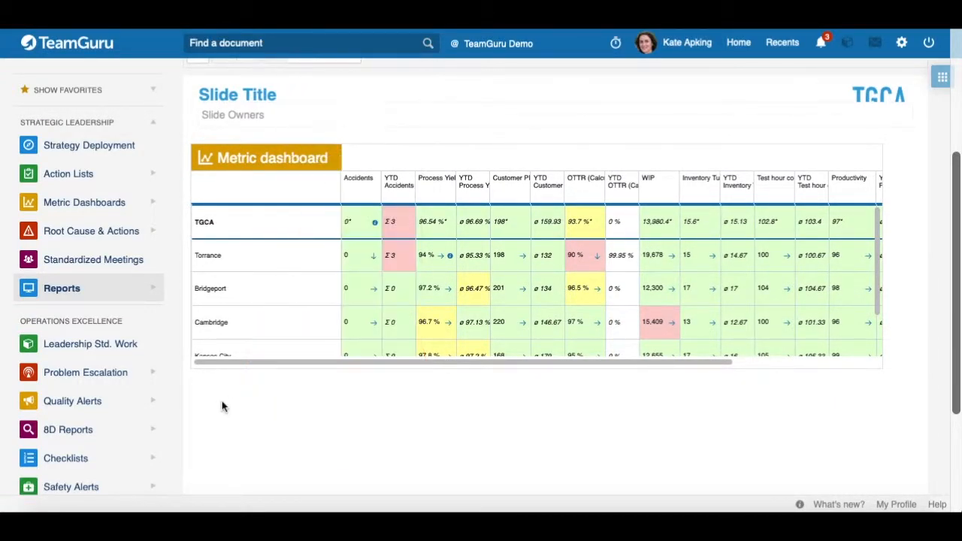
scroll(345, 410, "up", 1)
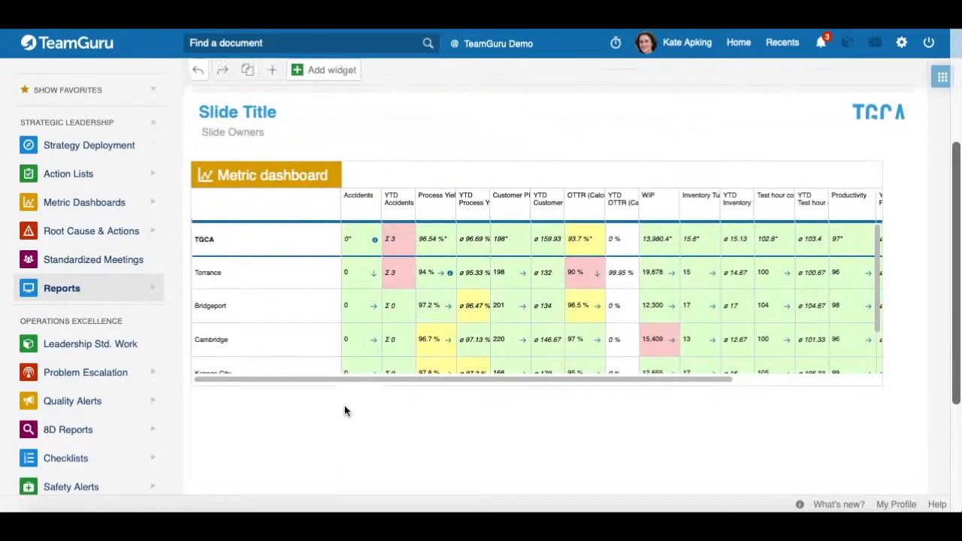